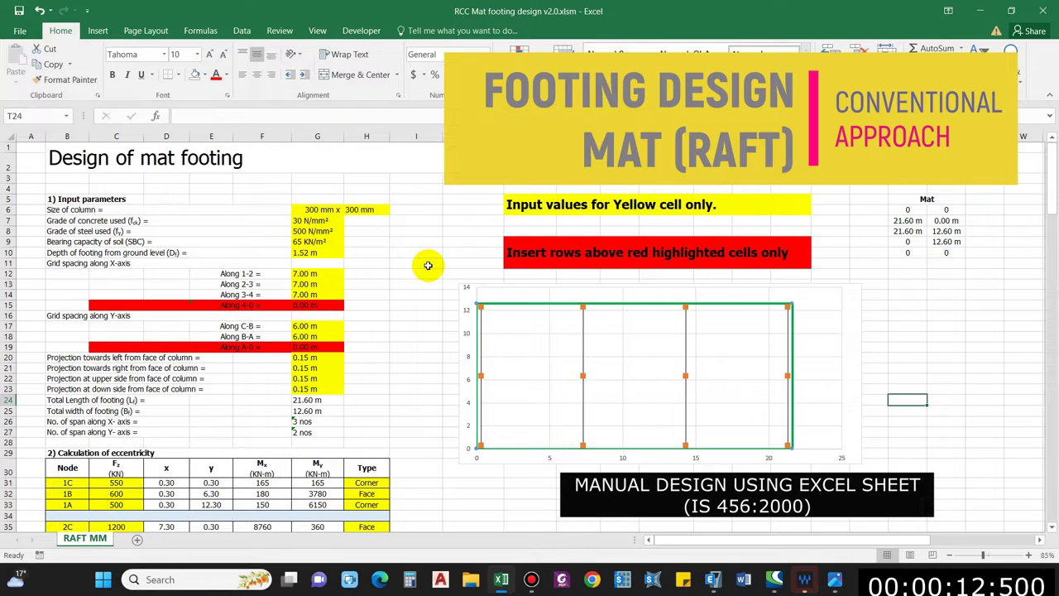
Step: Review the RAFT MM sheet's default single-span inputs: 230 mm columns, 3.00 m and 2.00 m spacings
key("alt+Tab")
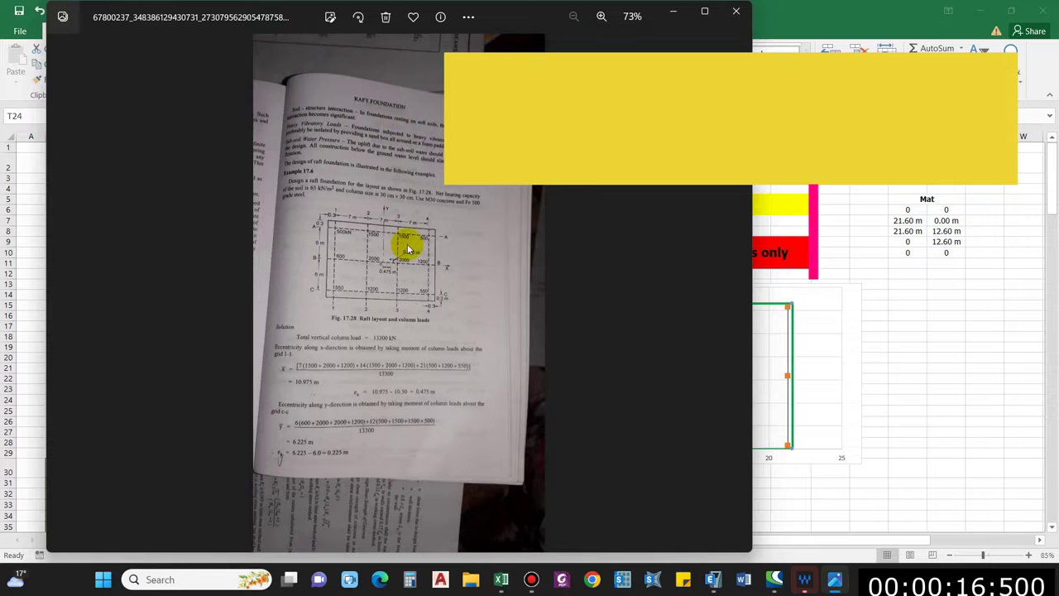
scroll(372, 249, "up", 3)
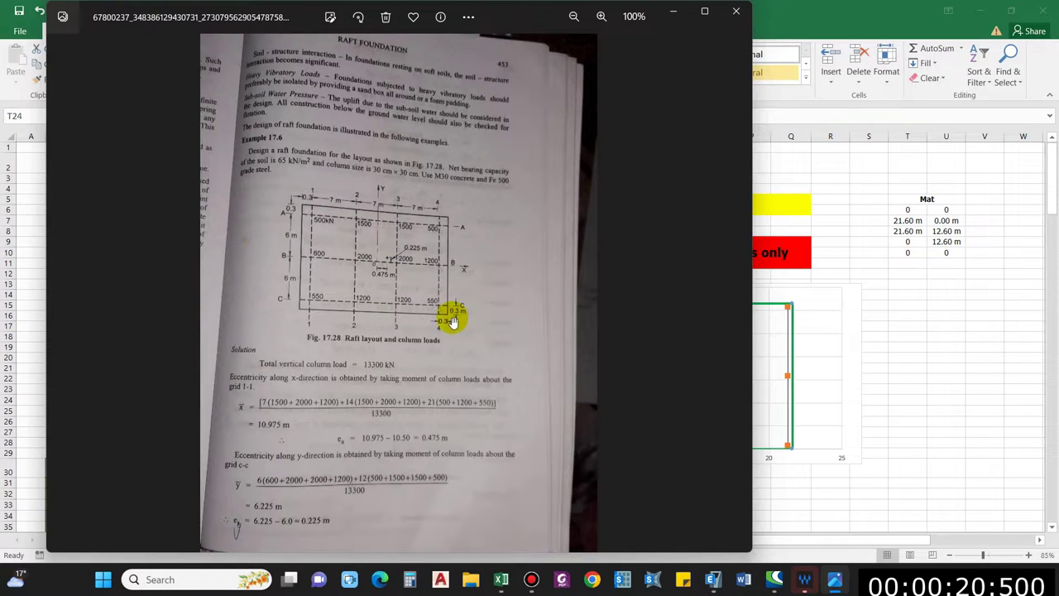
left_click(901, 397)
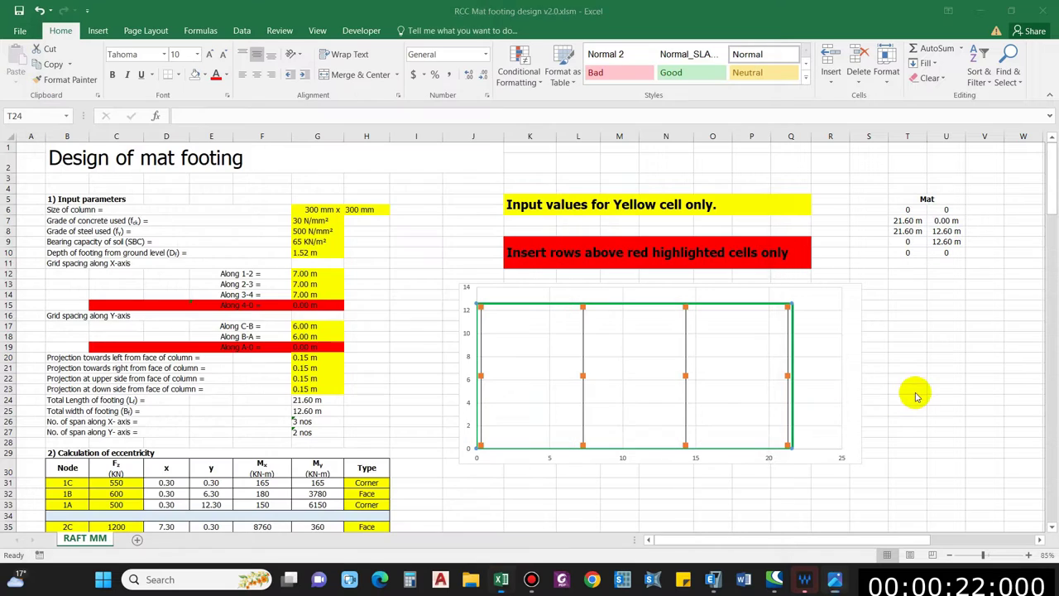
left_click(713, 579)
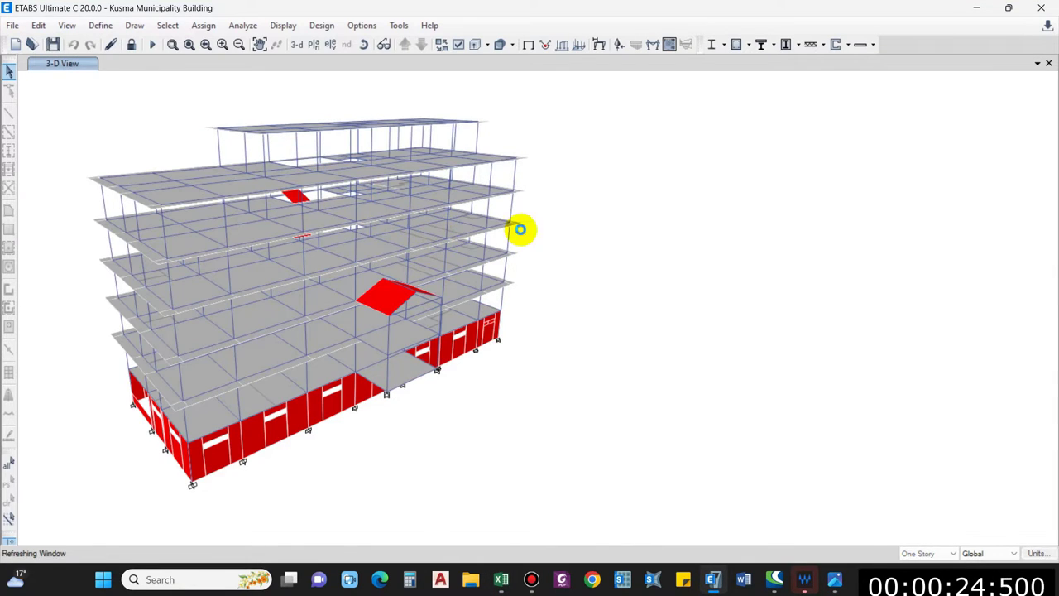
key("alt+Tab")
left_click(413, 272)
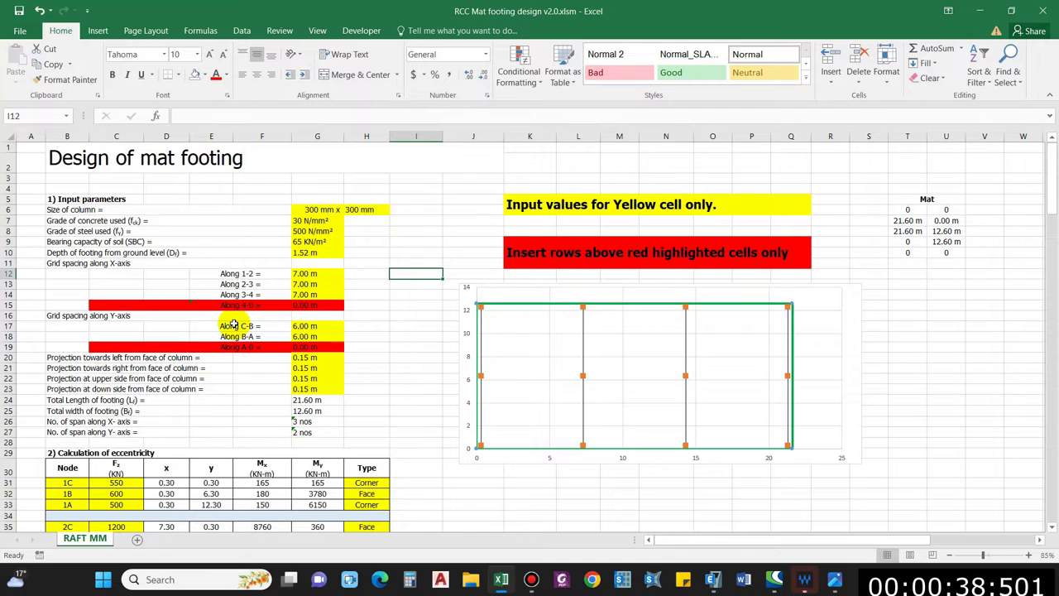
scroll(235, 330, "down", 1)
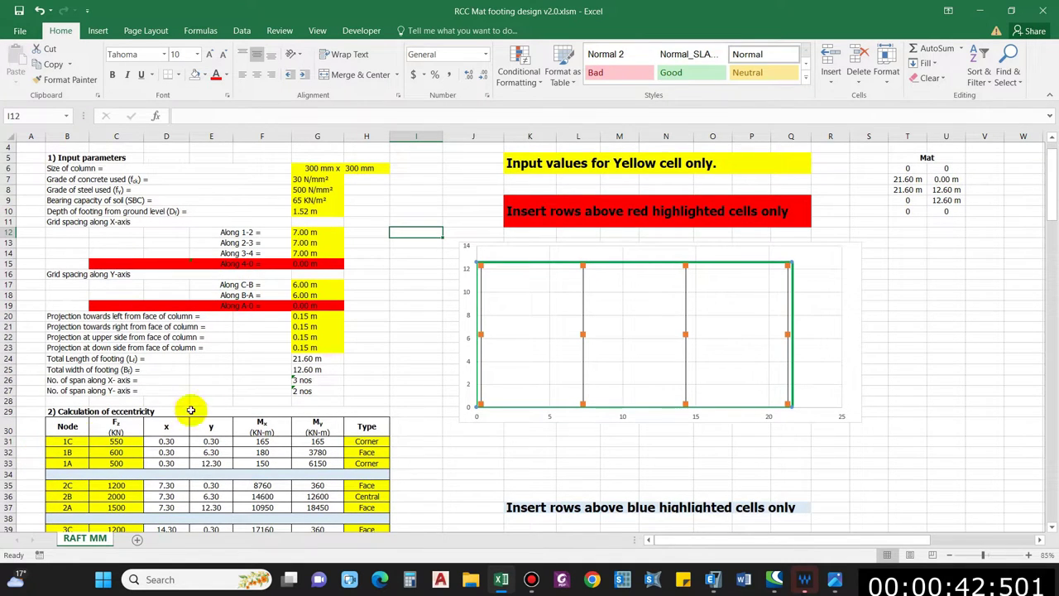
scroll(210, 401, "up", 1)
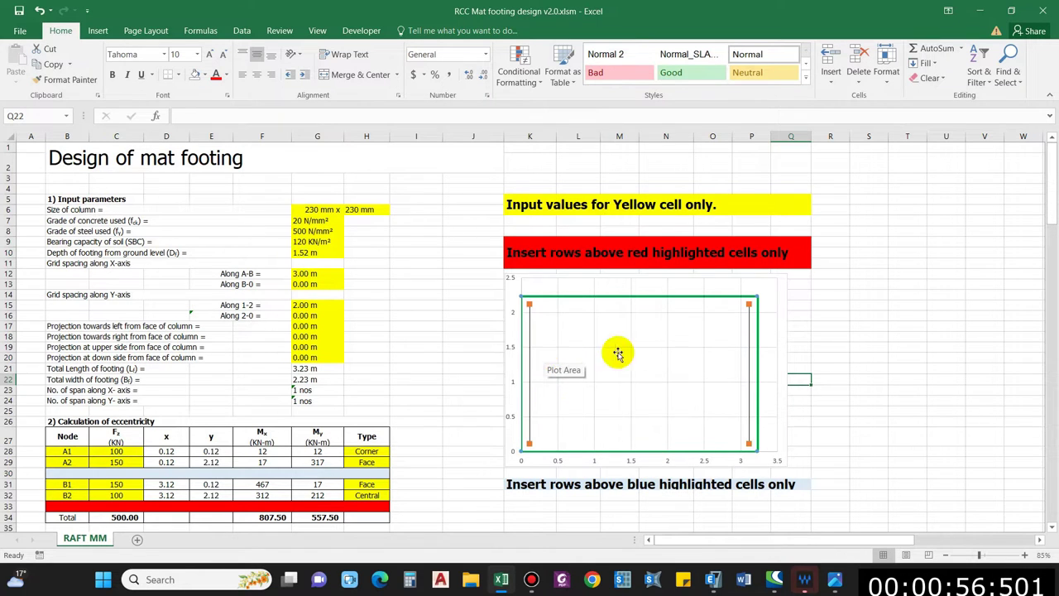
Step: Snap Excel to the left half and place the Example 17.6 raft photo beside it
scroll(662, 376, "down", 1)
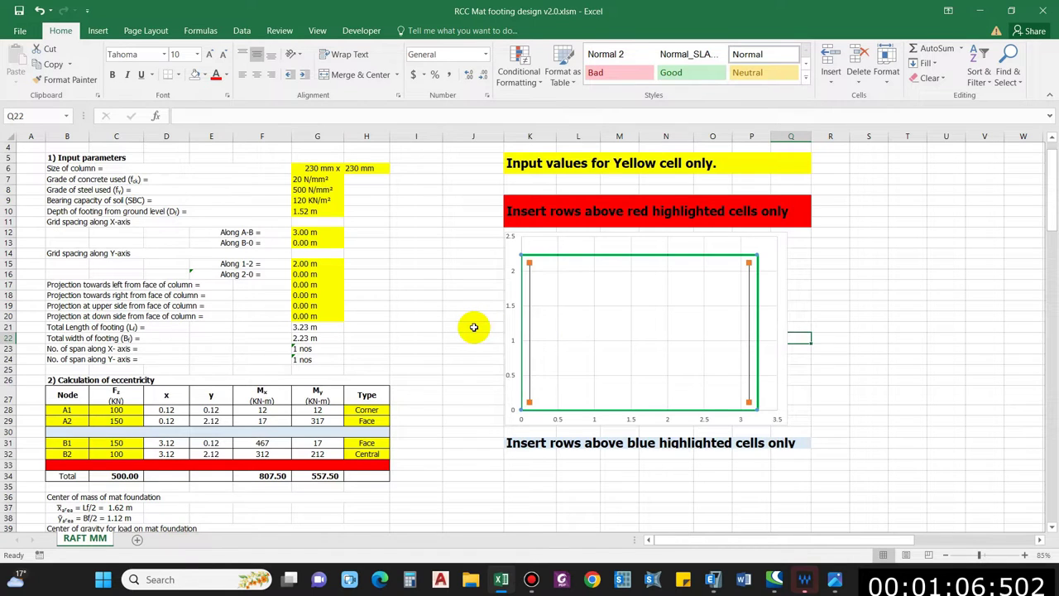
left_click_drag(608, 14, 1, 248)
left_click(597, 187)
scroll(716, 187, "up", 3)
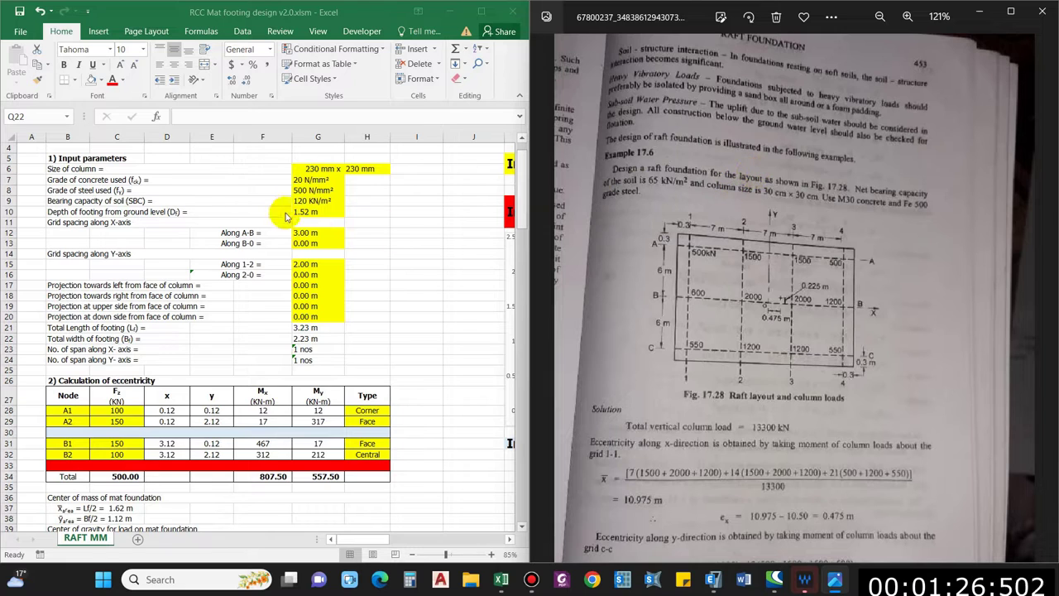
Step: Set the column size in G6 to 300 mm
left_click(311, 158)
left_click(312, 169)
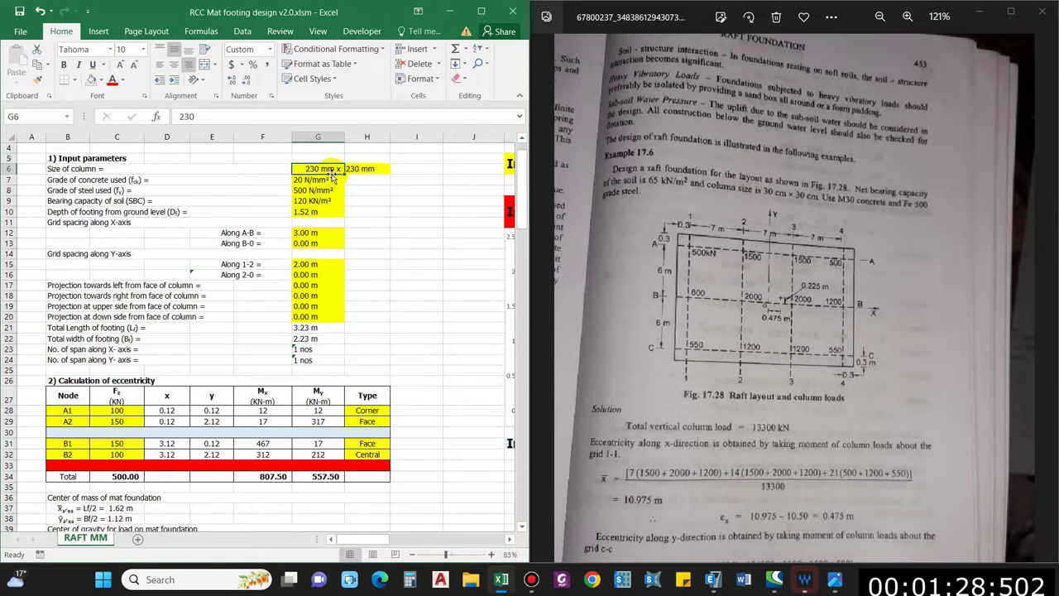
type("3")
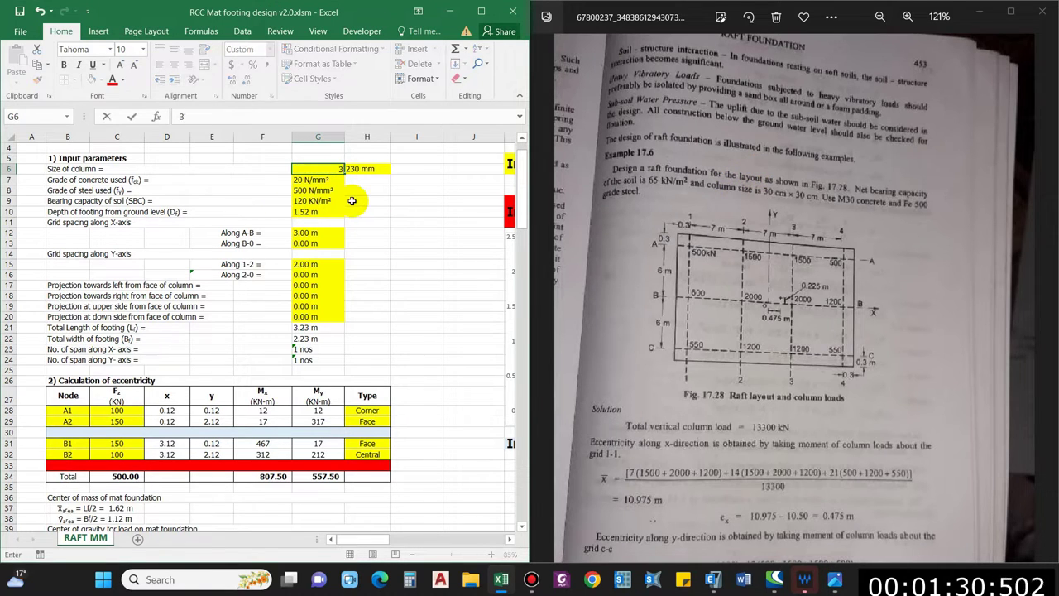
key("Tab")
type("300")
key("Return")
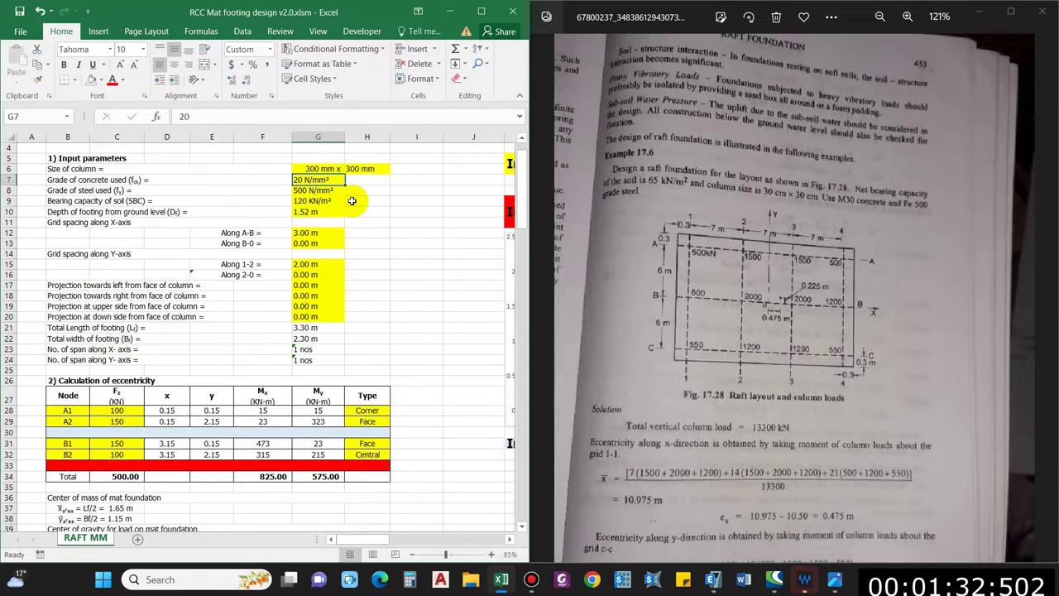
Step: Set the concrete grade to 30 N/mm² and the soil bearing capacity to 65 KN/m²
type("20")
key("BackSpace")
key("BackSpace")
type("30")
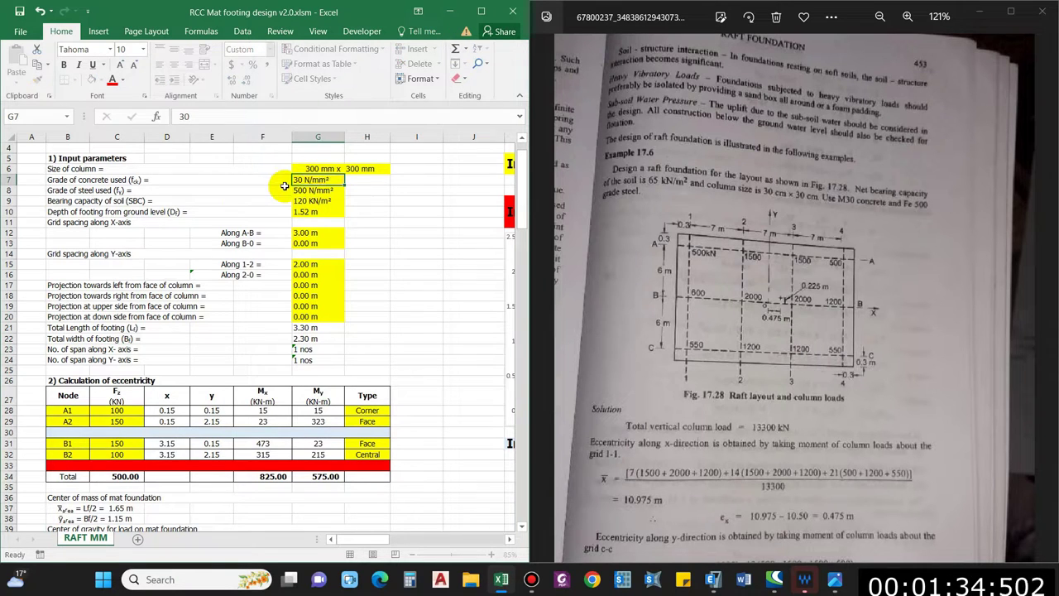
key("Return")
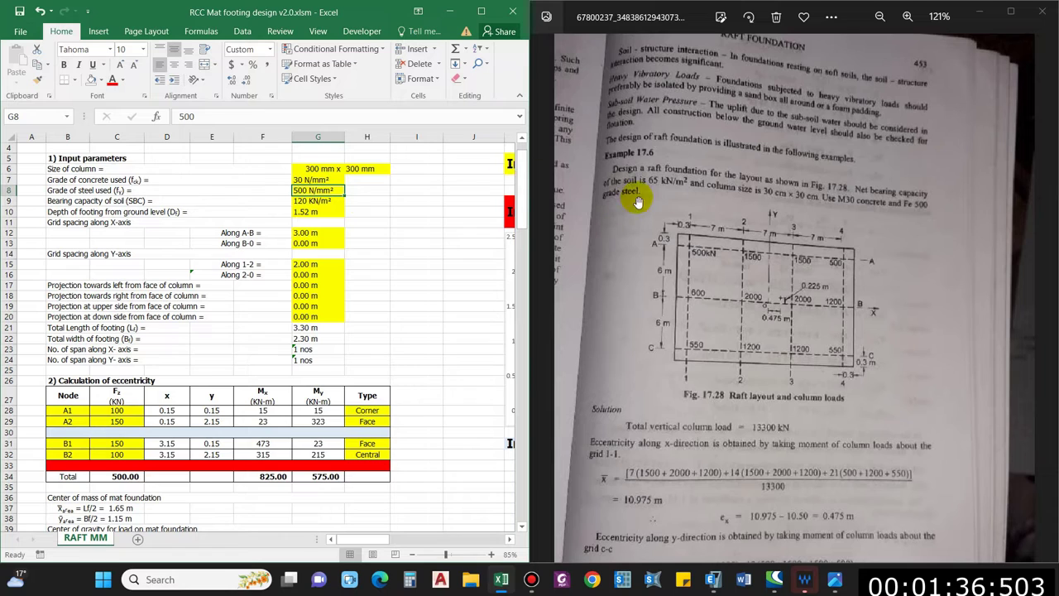
left_click(308, 203)
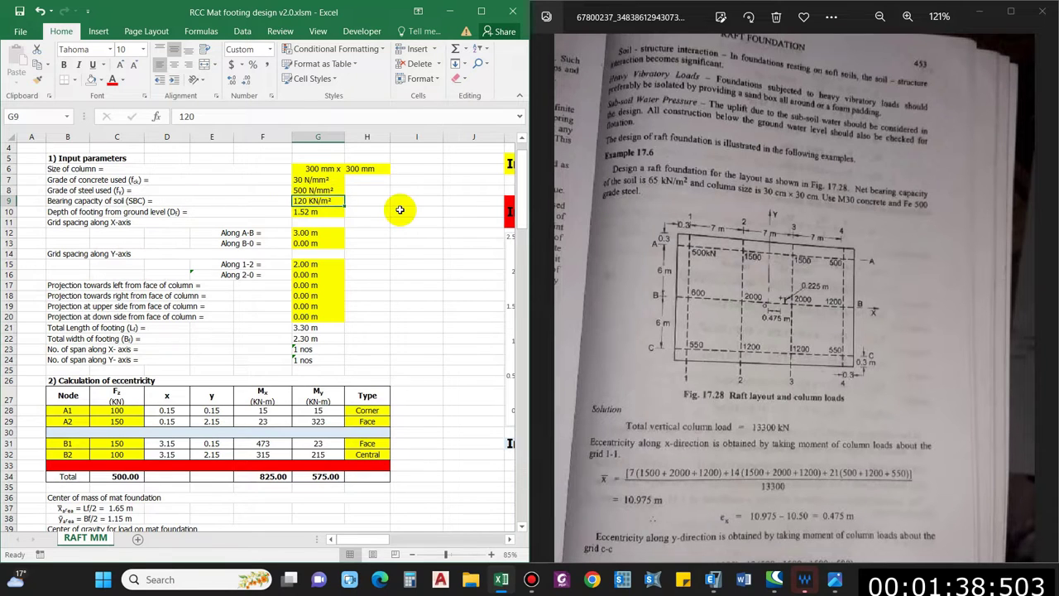
type("65")
key("Return")
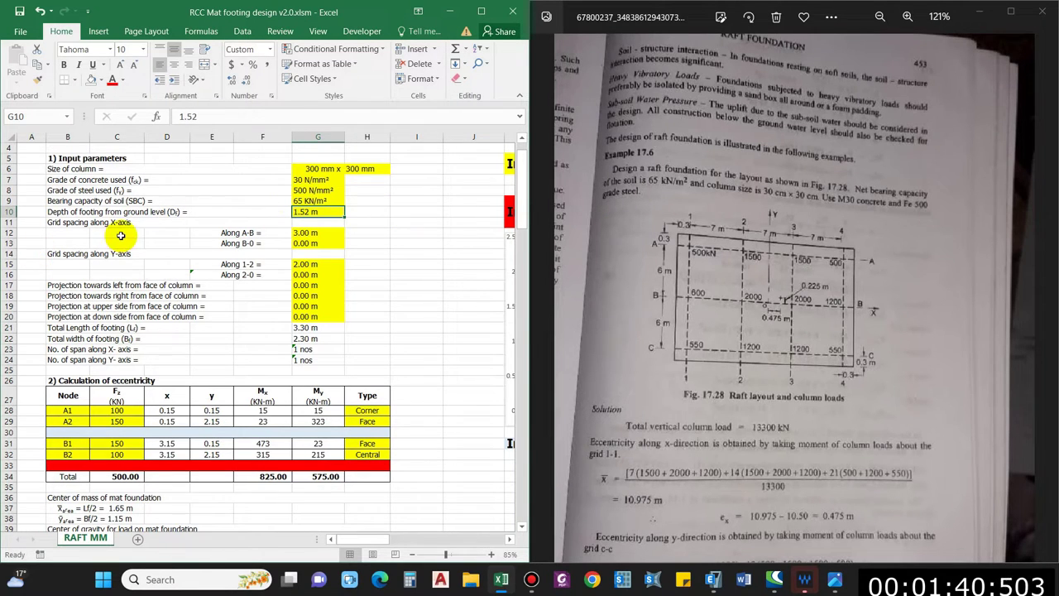
left_click(278, 220)
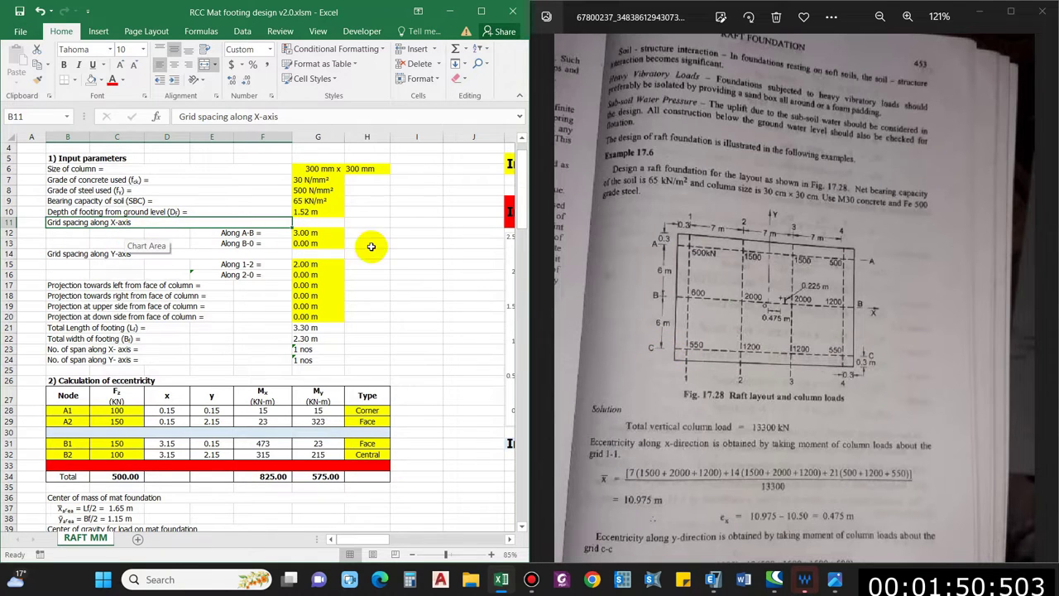
Step: Check the Along B-0 and Along A-B spacing labels and G21 length formula, then select the red B-0 row
left_click(282, 244)
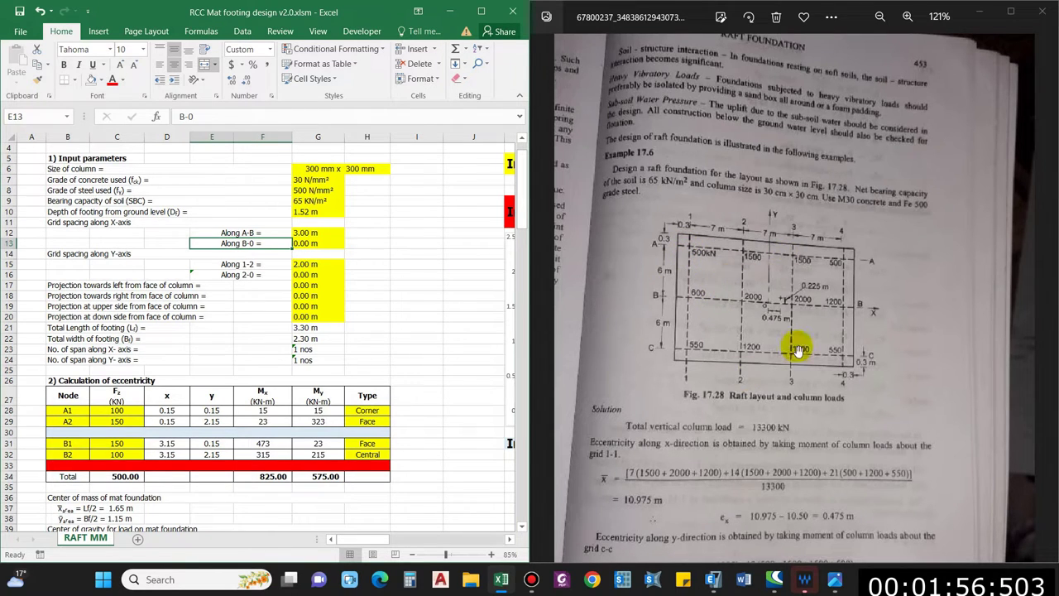
left_click(262, 231)
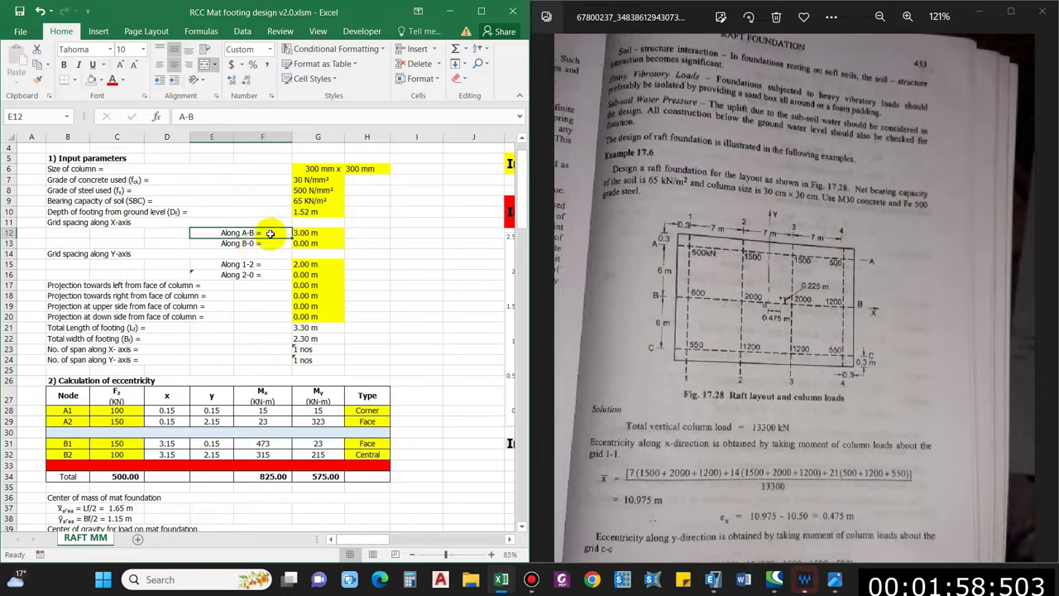
left_click(318, 327)
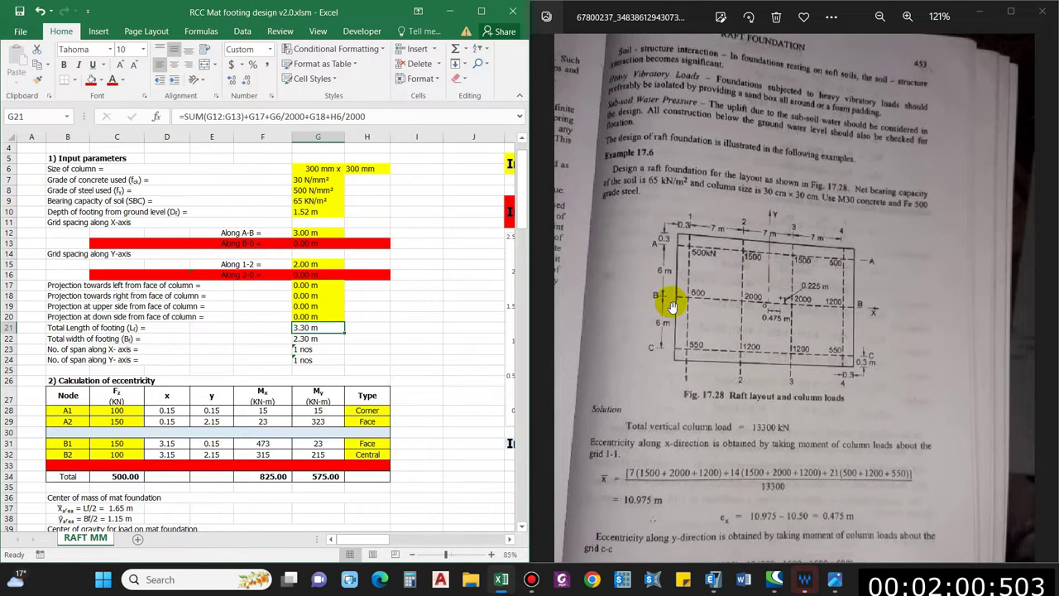
left_click(510, 539)
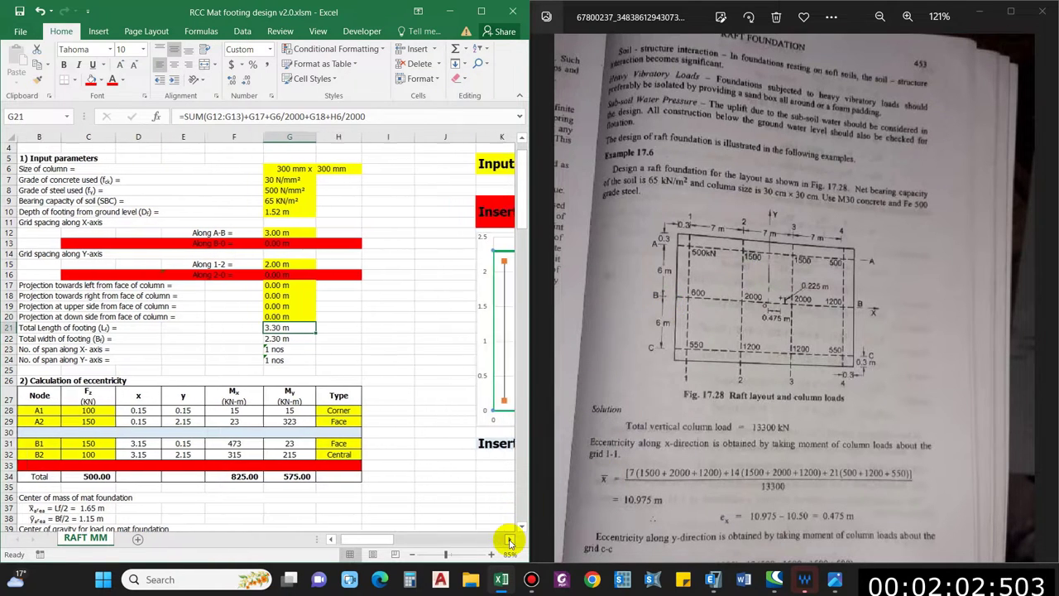
left_click(509, 538)
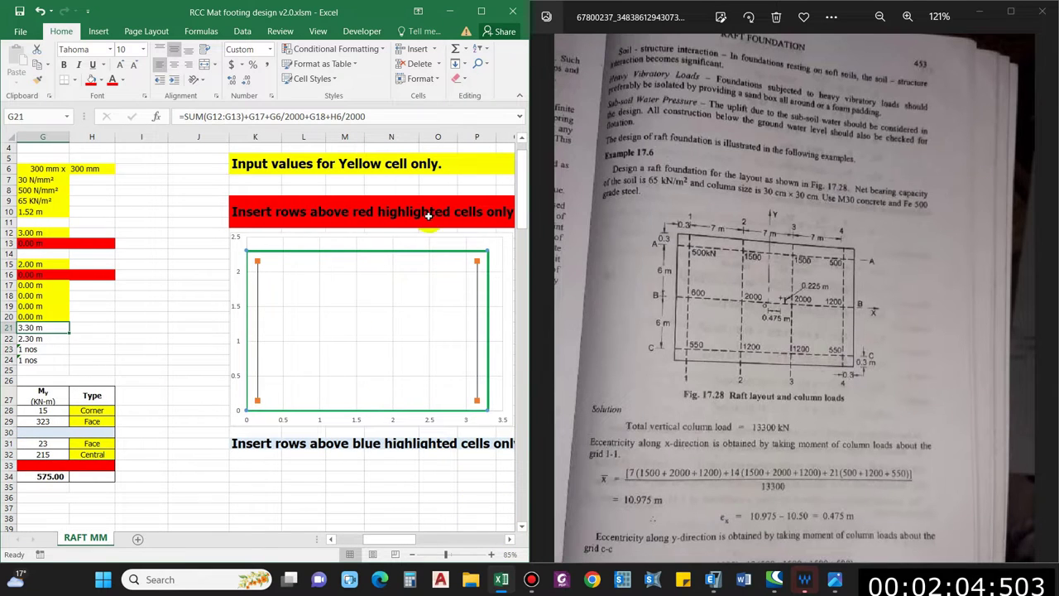
left_click_drag(402, 539, 378, 539)
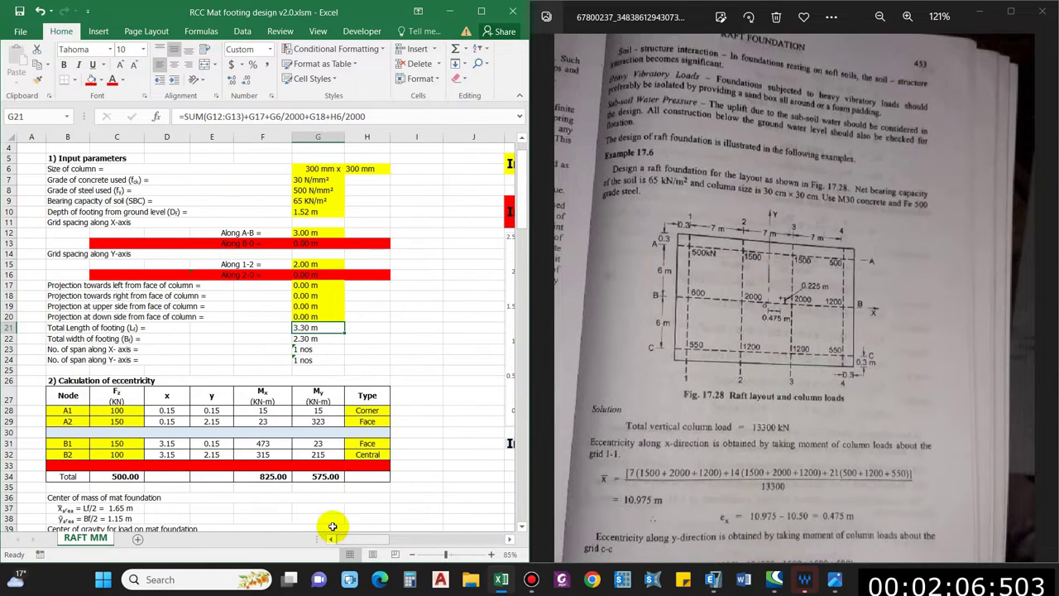
left_click(9, 243)
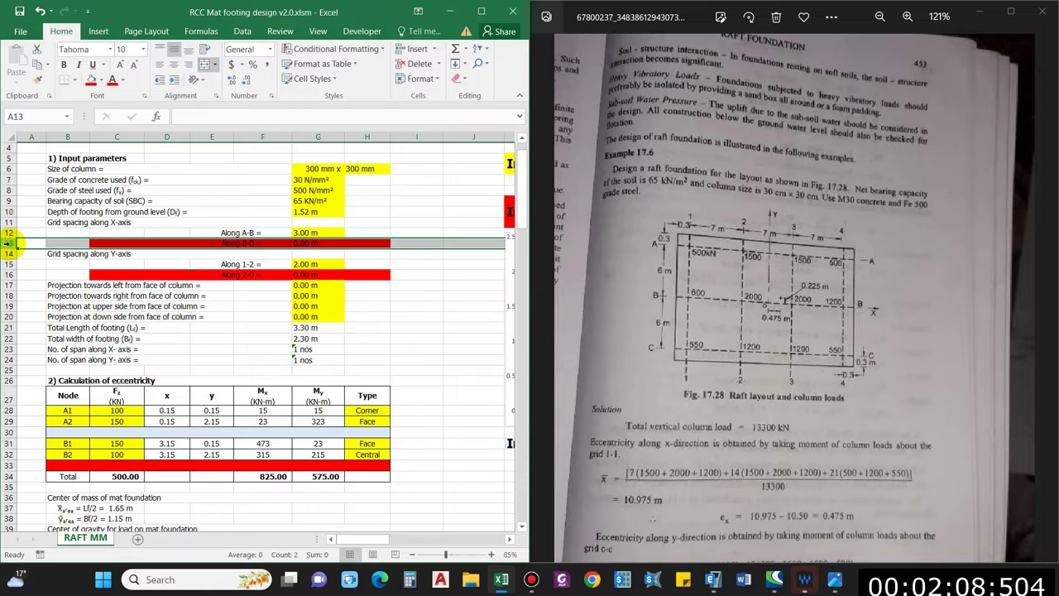
Step: Insert two blank rows above Along B-0 and copy the Along A-B label into them
right_click(9, 243)
left_click(39, 338)
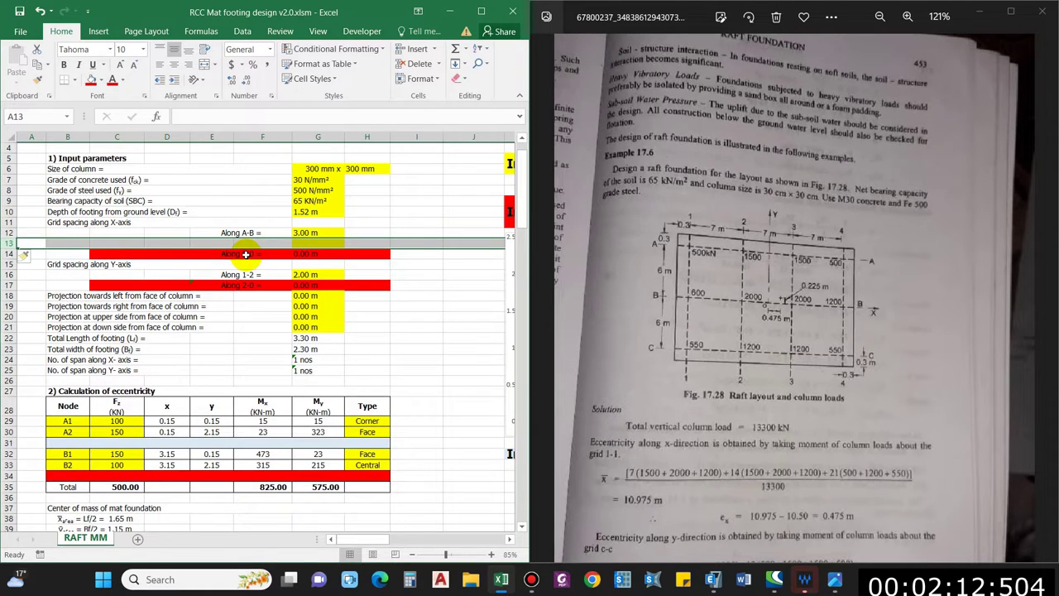
right_click(9, 254)
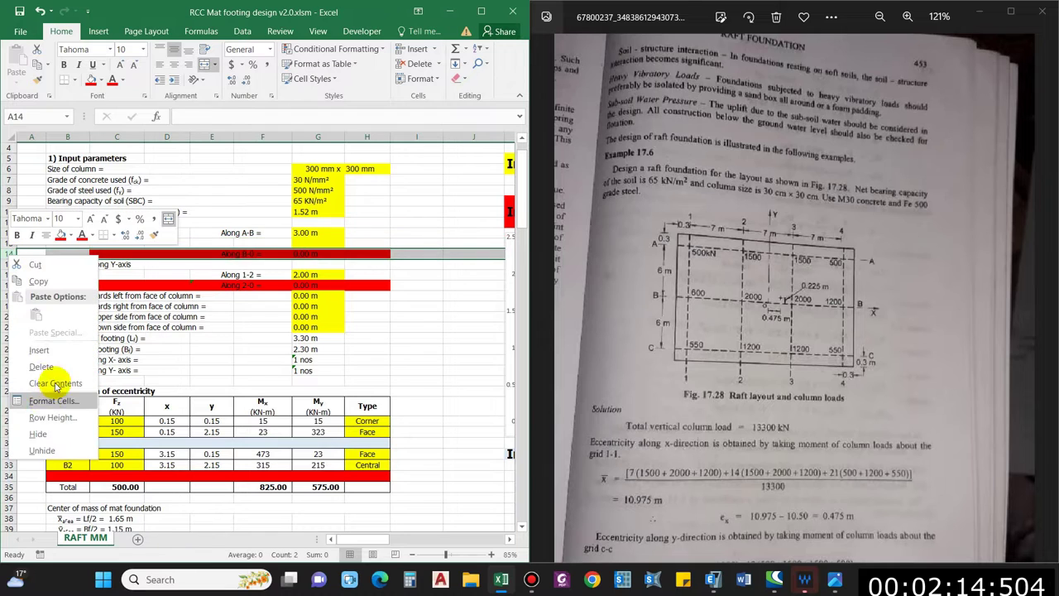
left_click(39, 350)
left_click(240, 232)
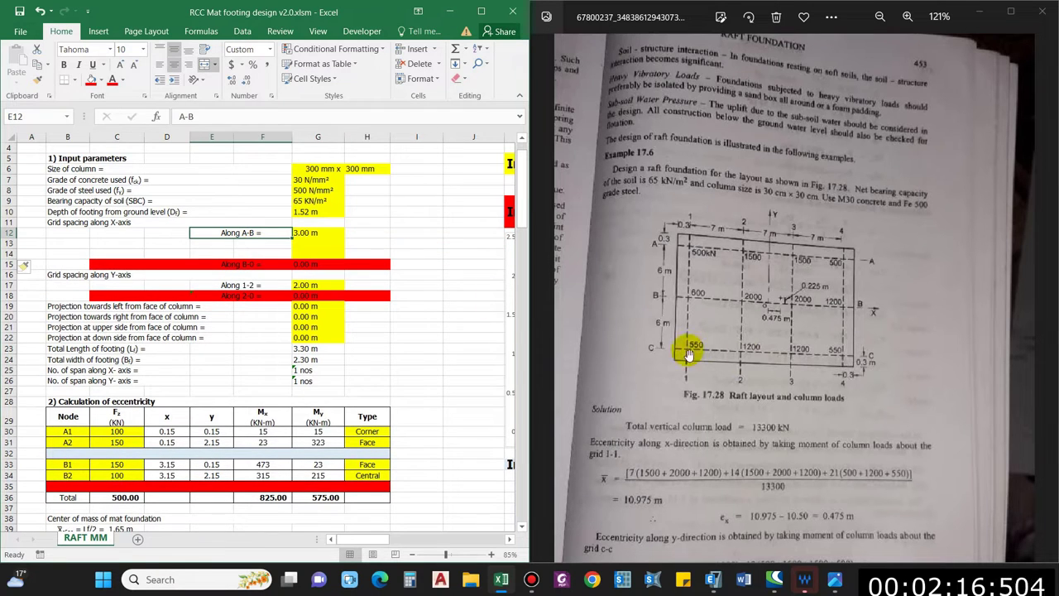
key("ctrl+c")
left_click(222, 243)
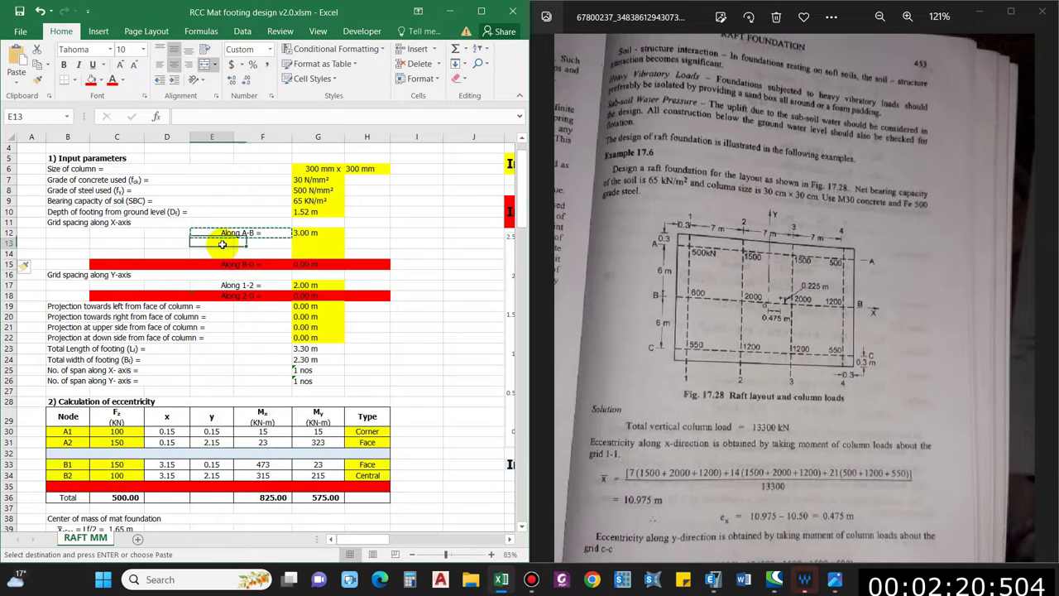
key("ctrl+v")
key("Down")
key("Return")
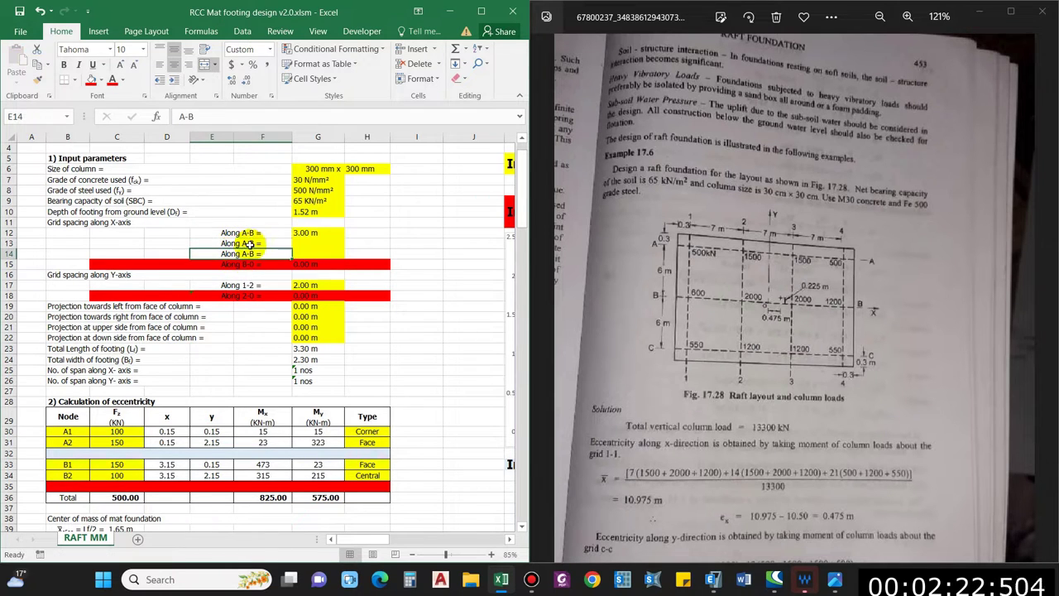
left_click(248, 244)
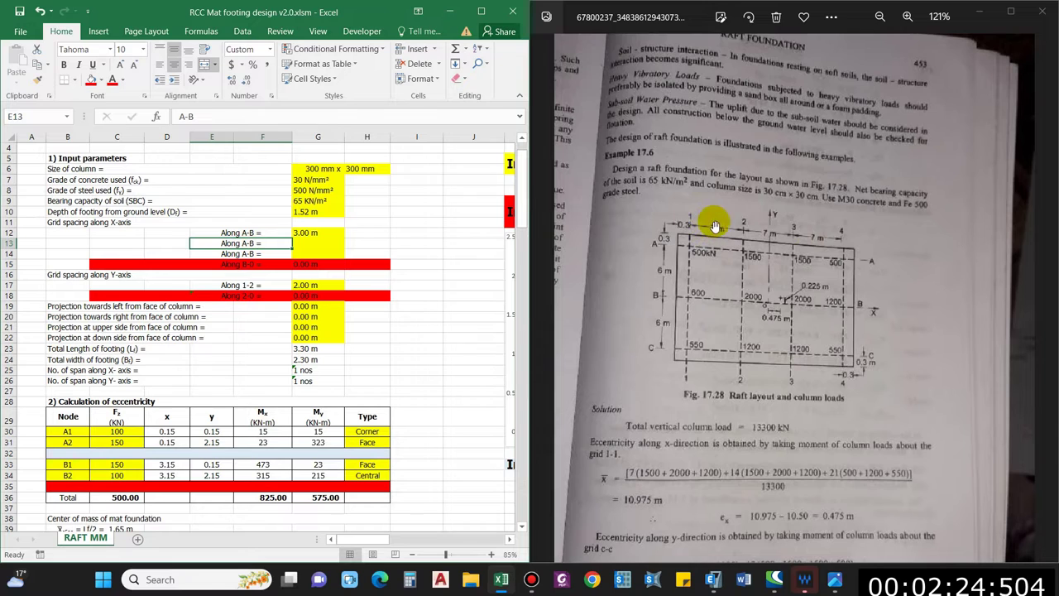
Step: Relabel the X-axis spans as 1-2, 2-3, 3-4 and 4-0
left_click(231, 233)
type("1")
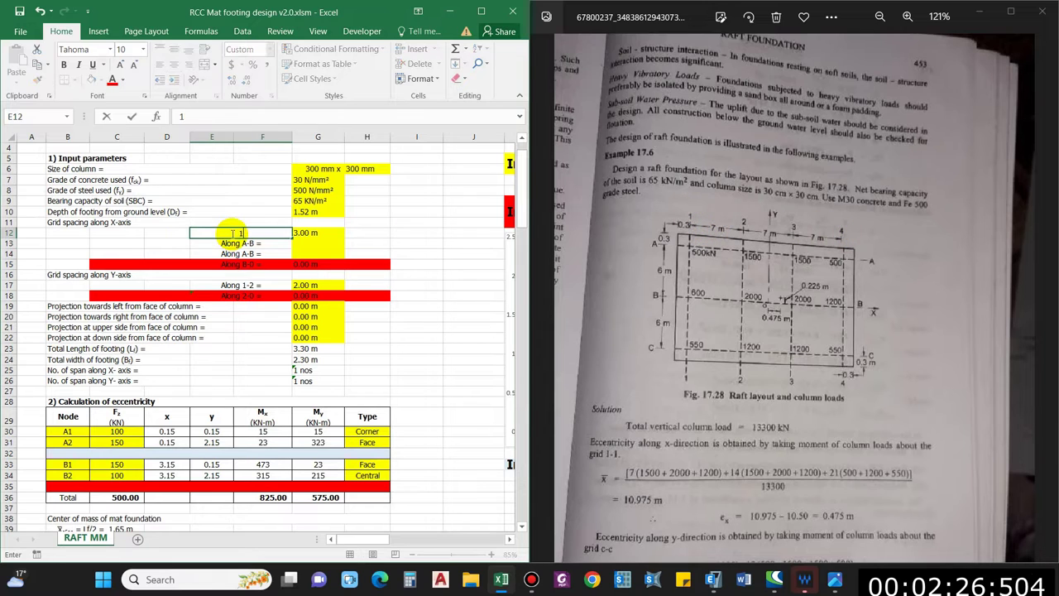
type("-2")
key("Return")
type("2-3")
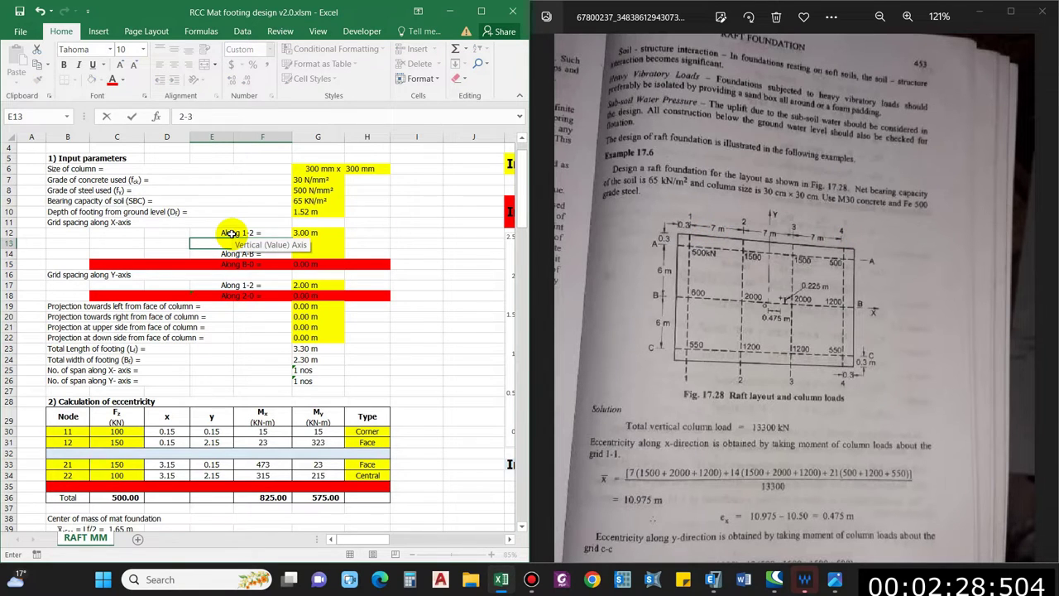
key("Return")
type("3-4")
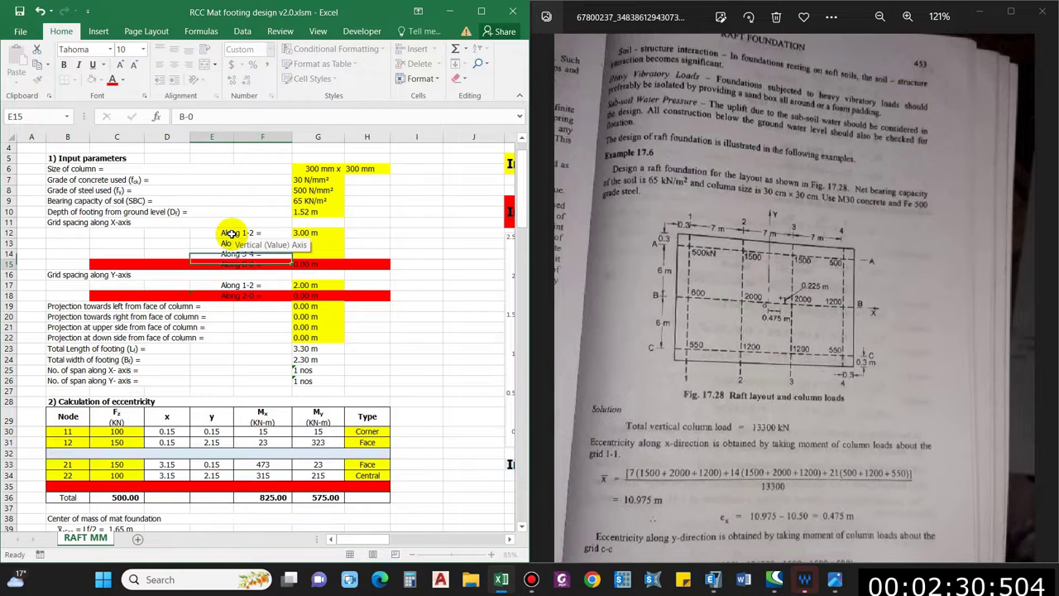
key("Return")
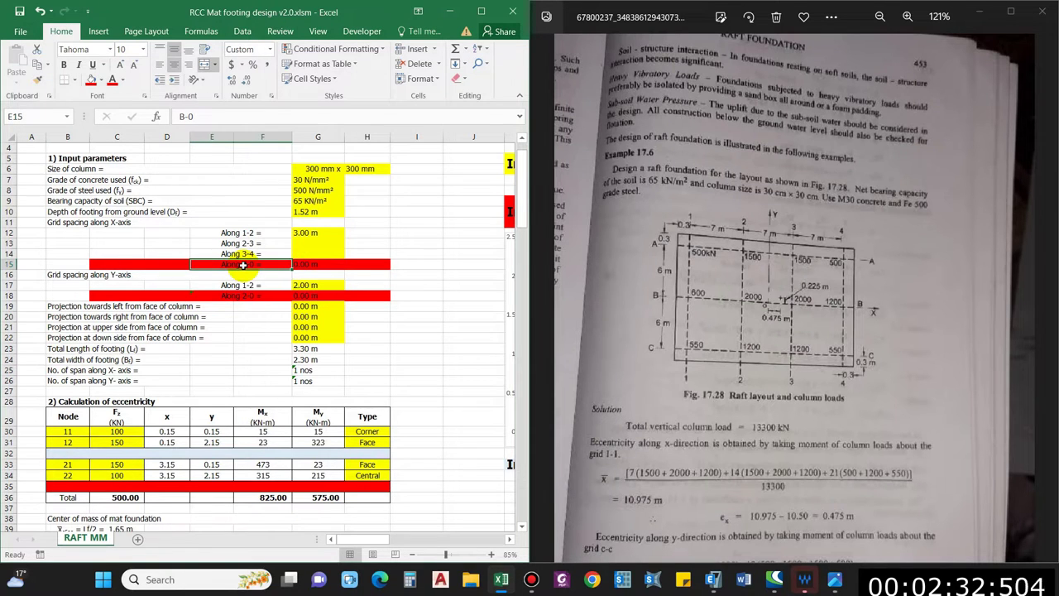
type("4-0")
key("Return")
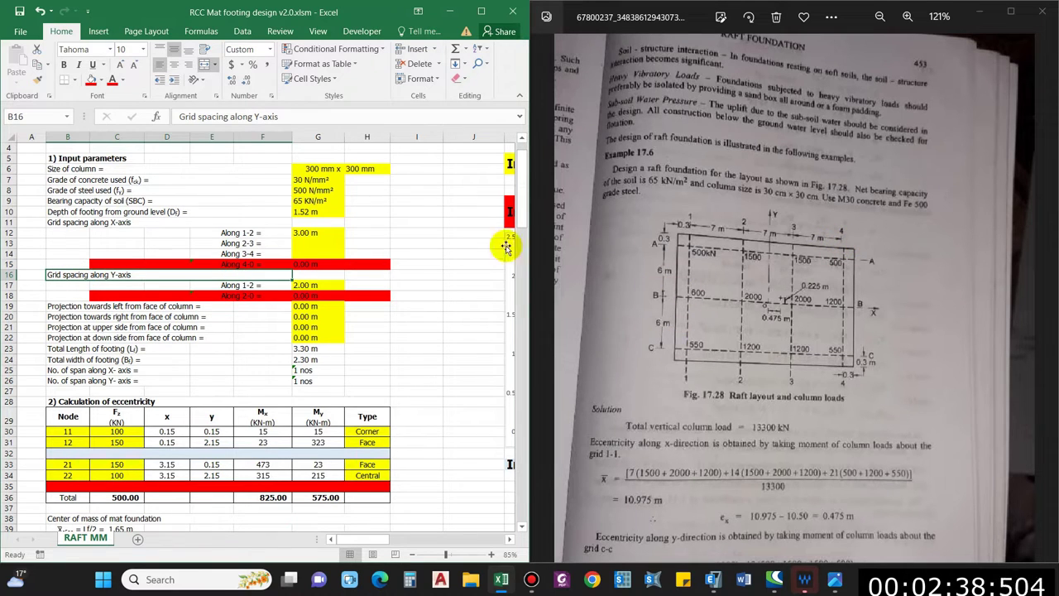
Step: Insert a Y-axis spacing row and label the spans 2-3 and 3-0
left_click(11, 295)
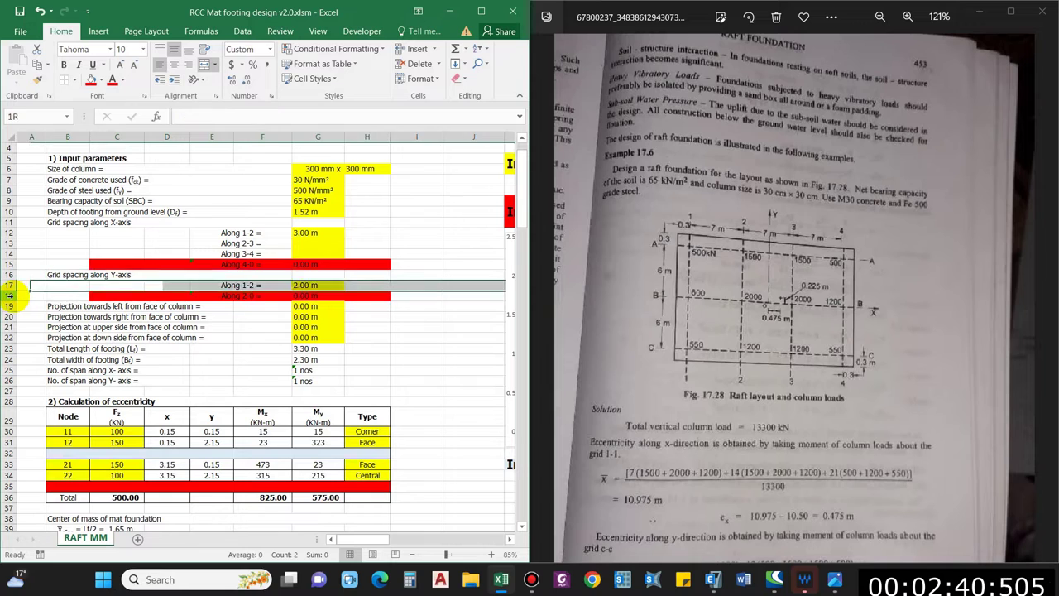
key("ctrl+shift+equal")
left_click(245, 295)
type("2-3")
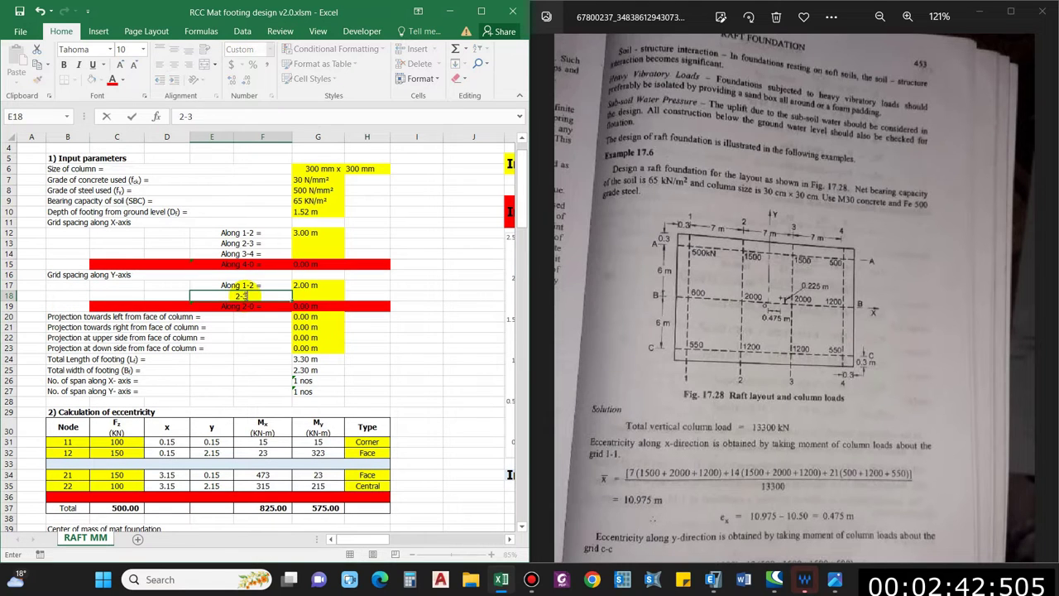
key("Return")
type("3-0")
key("Return")
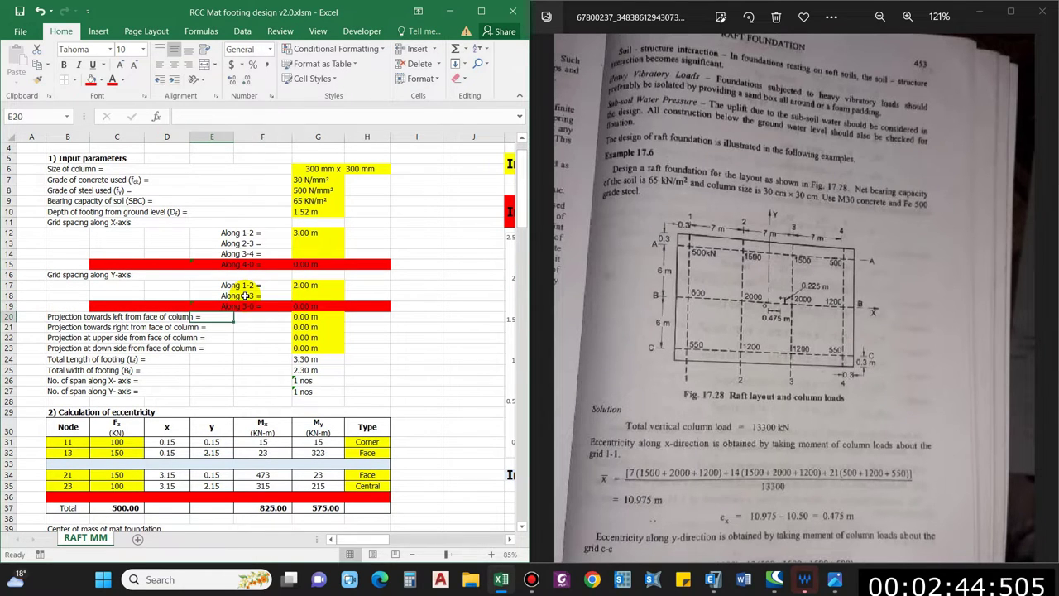
Step: Set the X-axis spacings 1-2, 2-3 and 3-4 to 7 m each
left_click(317, 243)
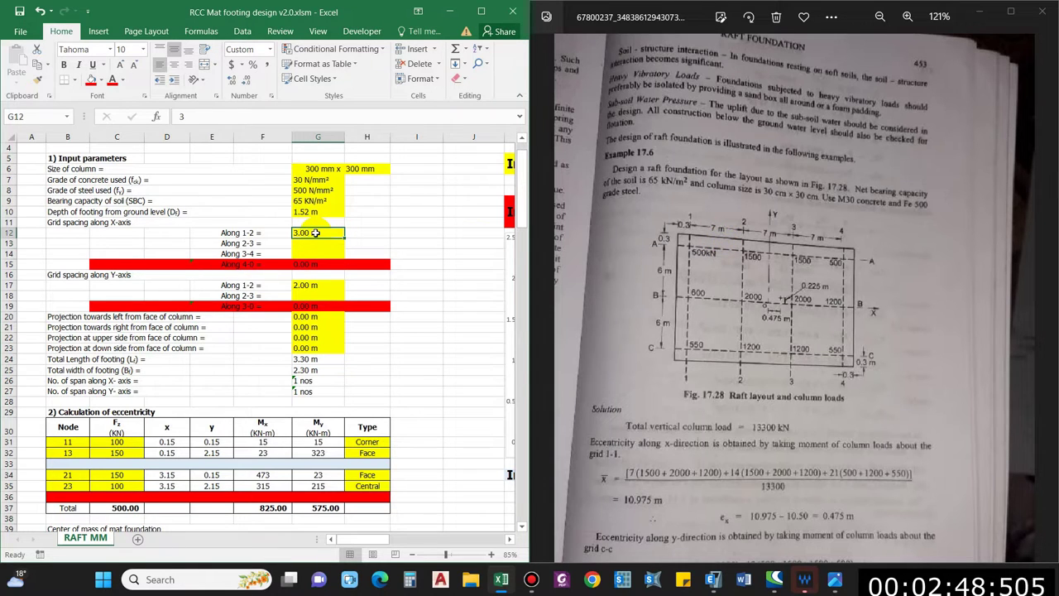
type("7")
key("Return")
type("7")
key("Return")
type("7")
key("Return")
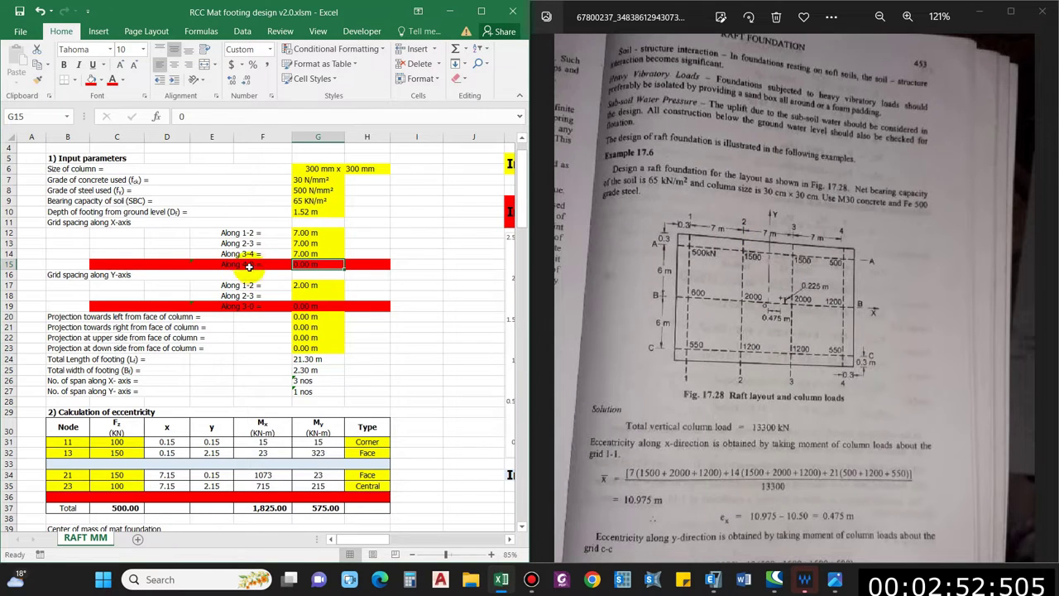
left_click(315, 286)
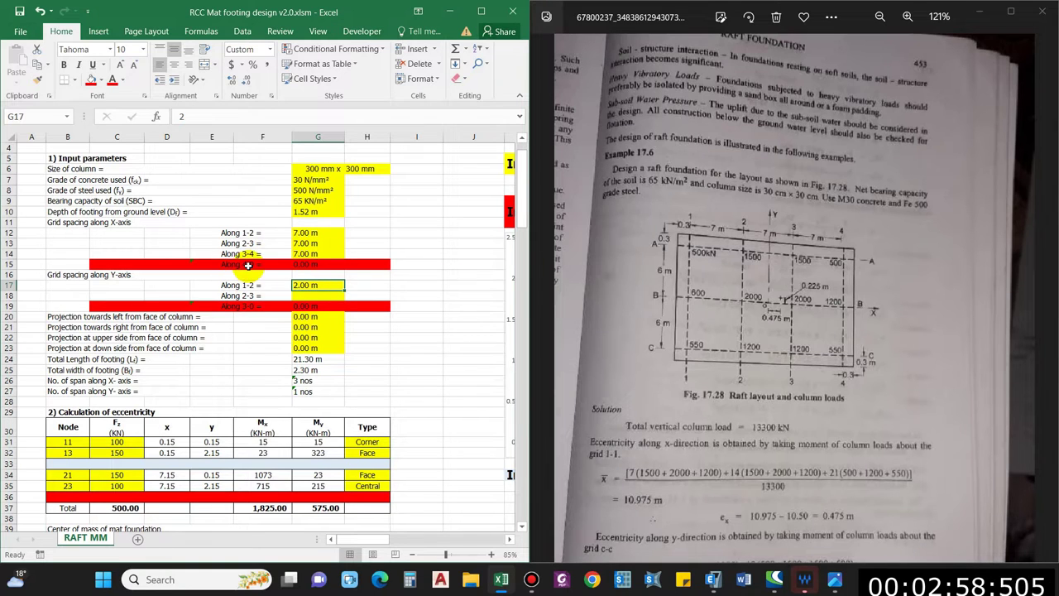
Step: Set the Y-axis grid spacing to 6 m
left_click(324, 285)
type("6")
key("Return")
key("Return")
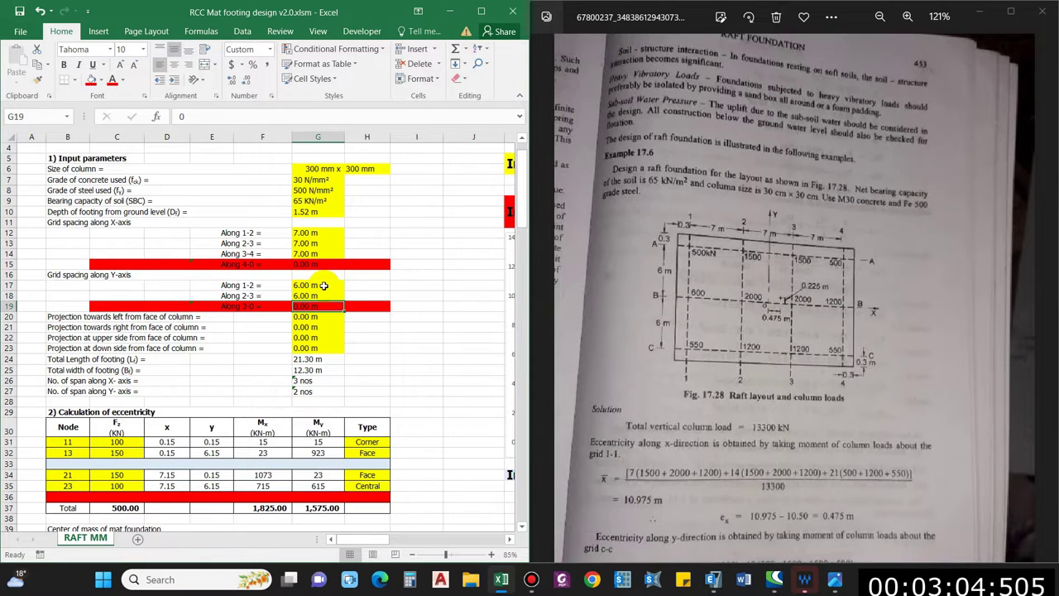
Step: Set the left, right, upper and lower column-face projections to 0.15 m each
left_click(83, 317)
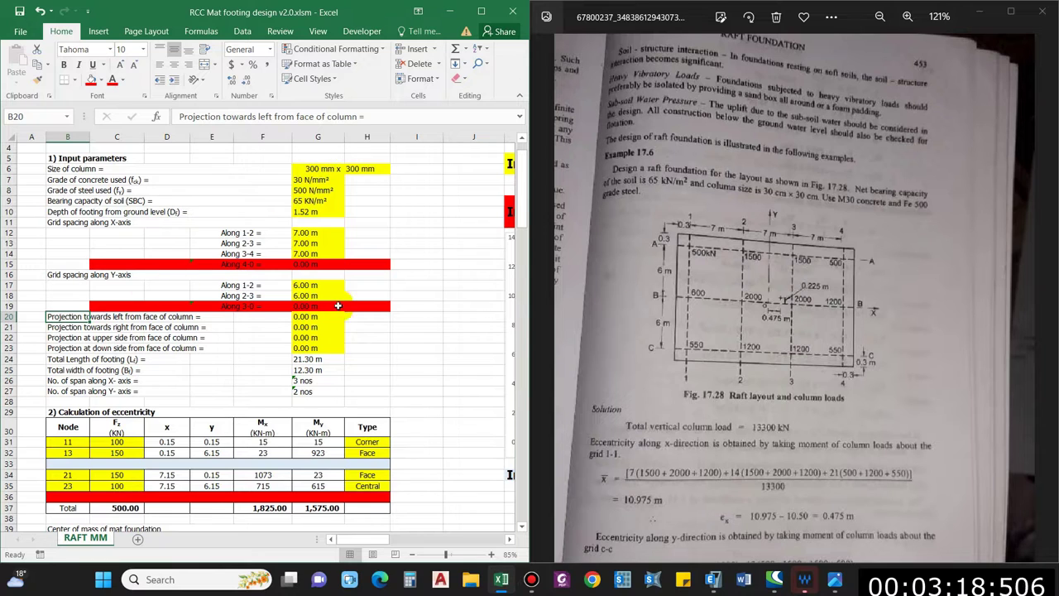
type(".15")
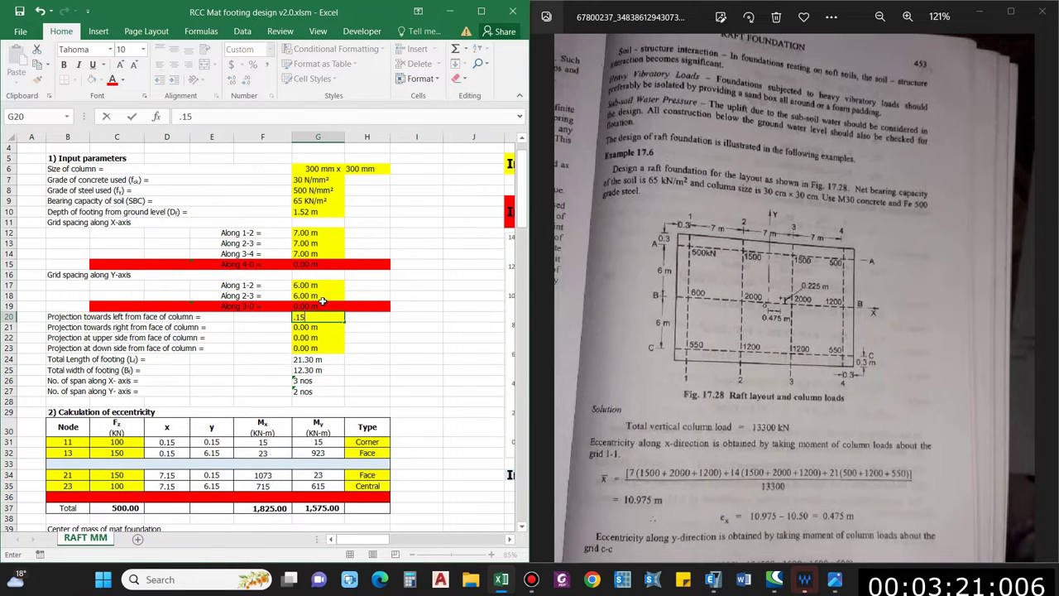
key("Return")
type(".1")
key("Return")
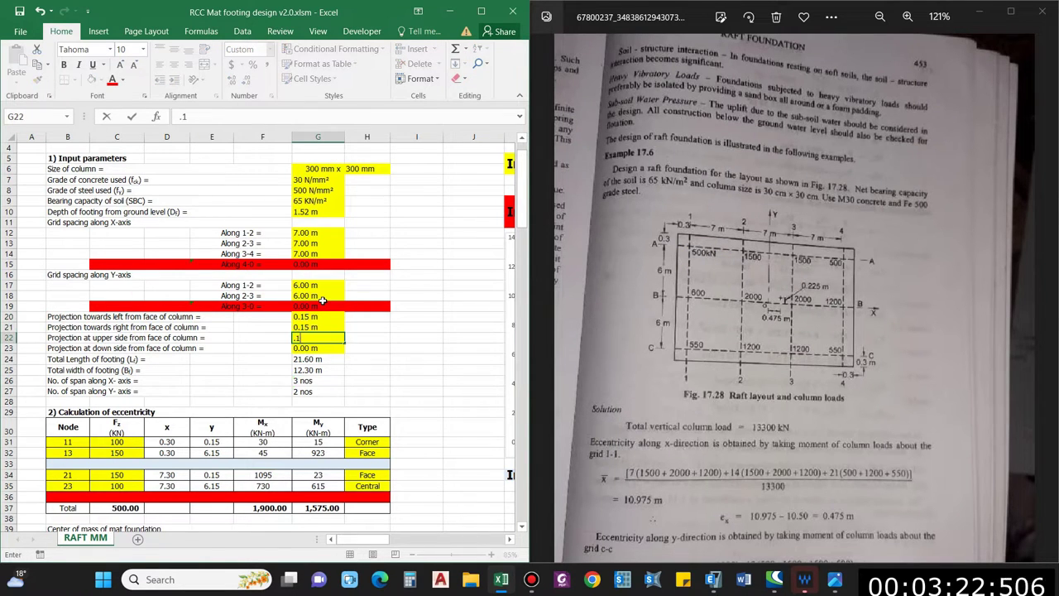
type(".15")
key("Return")
type(".15")
key("Return")
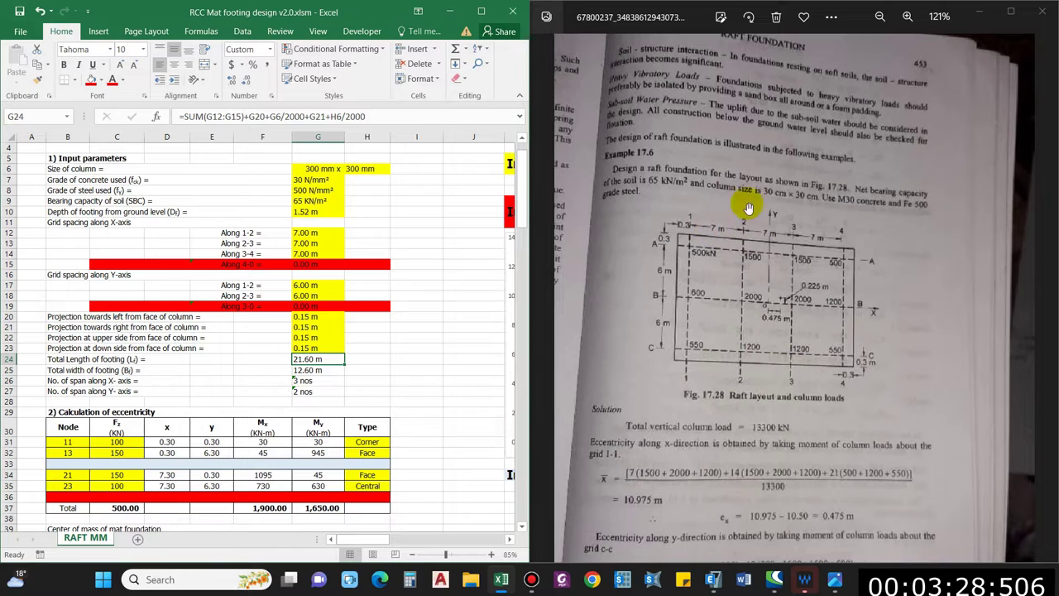
left_click(124, 347)
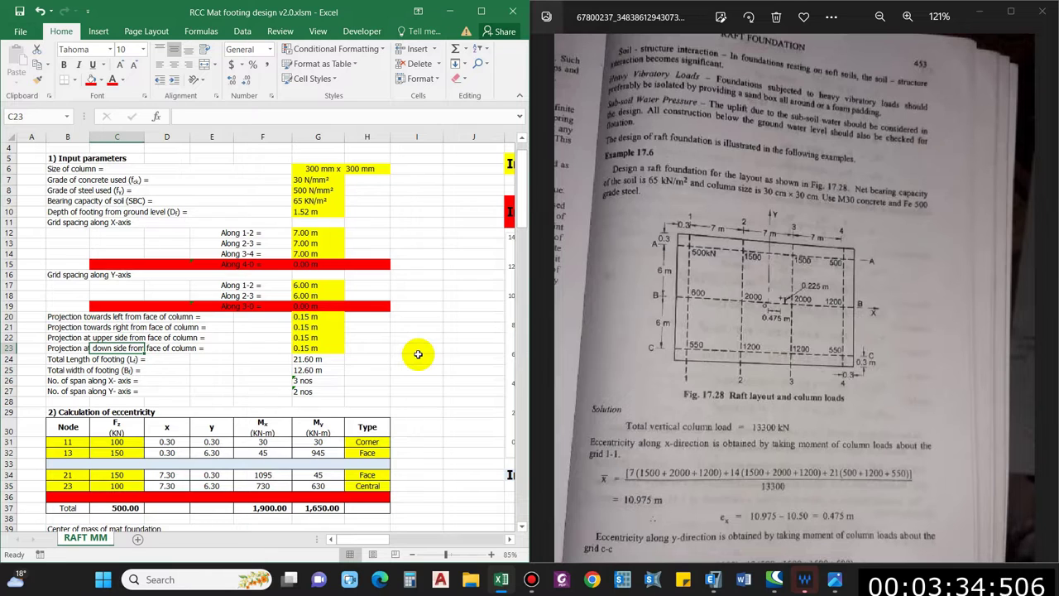
left_click(384, 338)
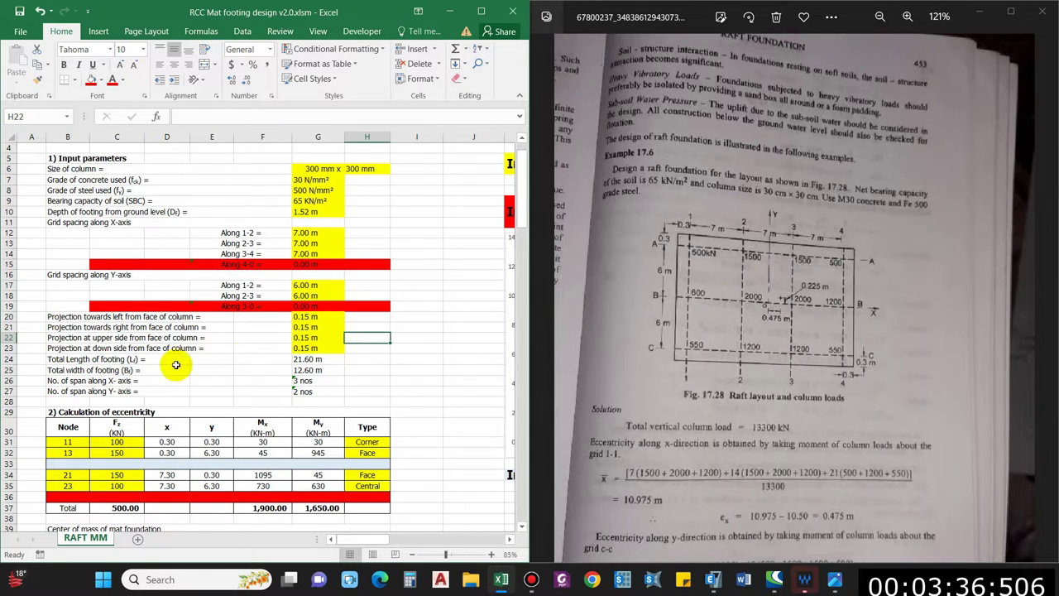
Step: Check the X-axis span-count formula in G26 and move down to the eccentricity calculation section
scroll(174, 364, "down", 1)
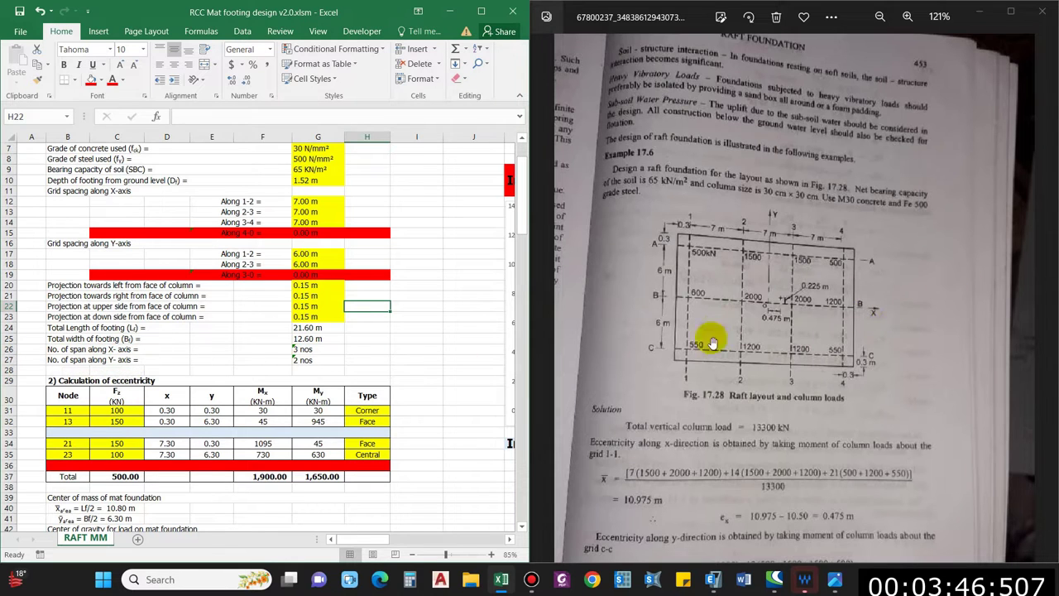
left_click(299, 350)
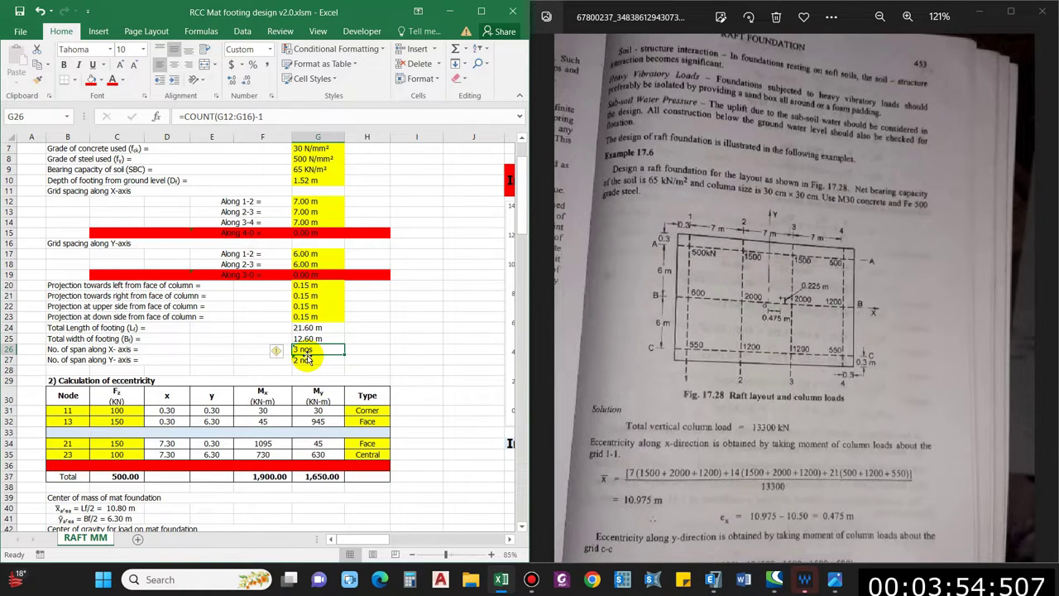
scroll(230, 356, "down", 2)
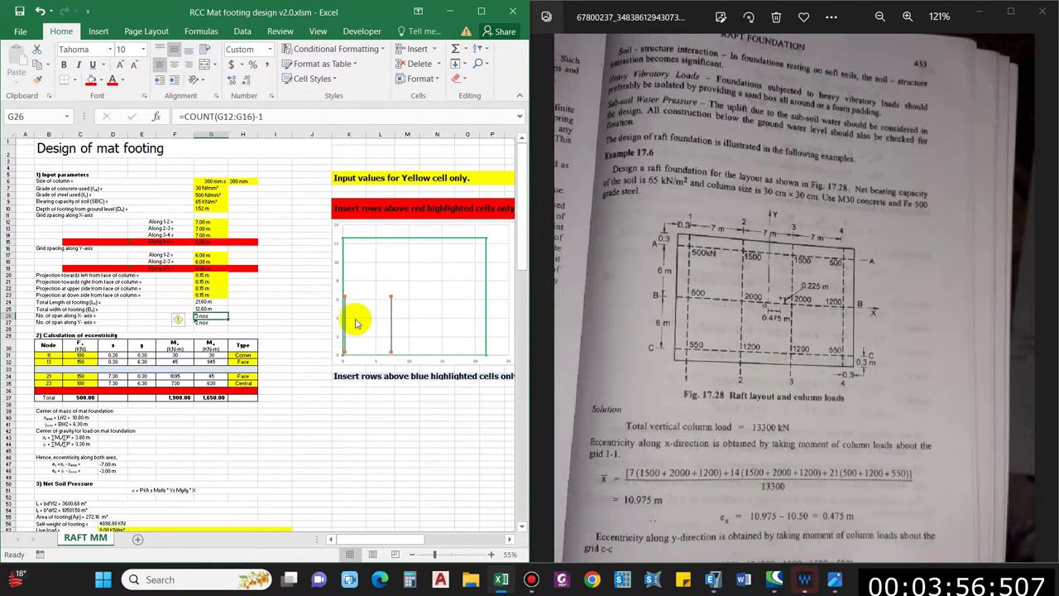
left_click(379, 423)
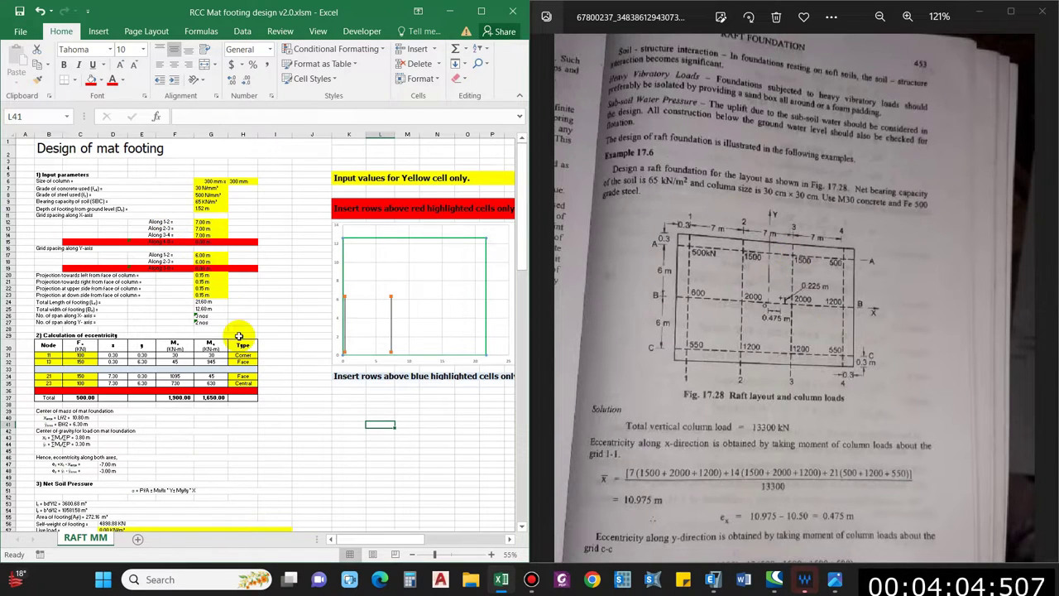
left_click(99, 335)
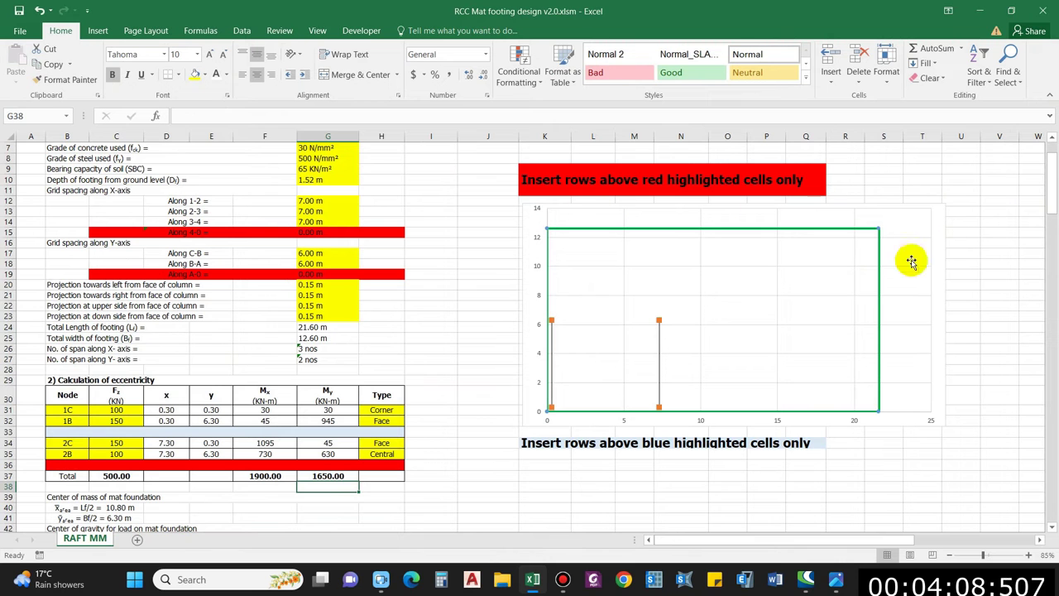
scroll(742, 347, "down", 1)
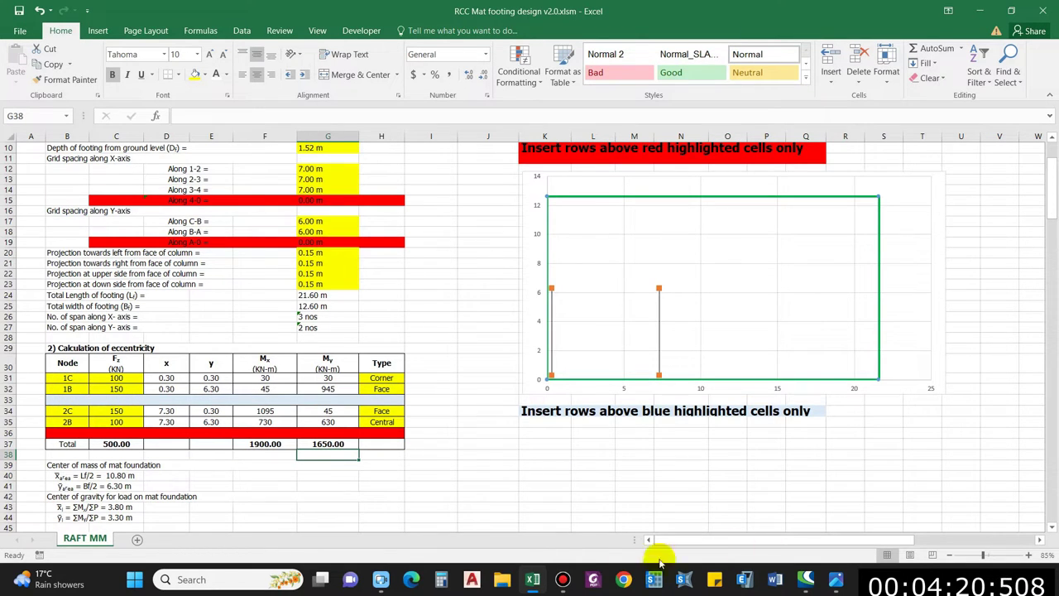
left_click(833, 580)
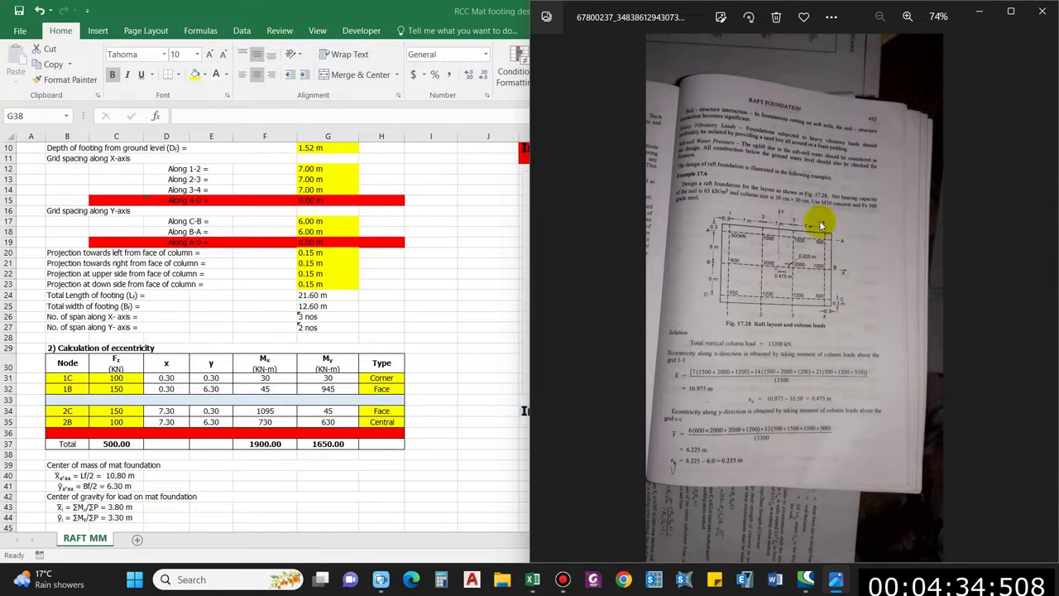
double_click(398, 11)
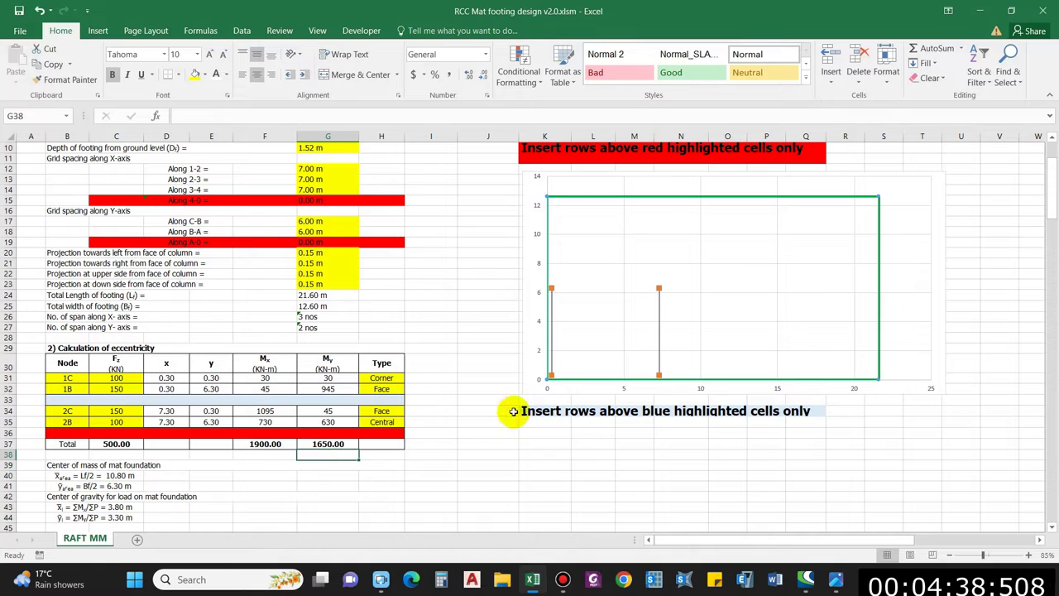
left_click(648, 416)
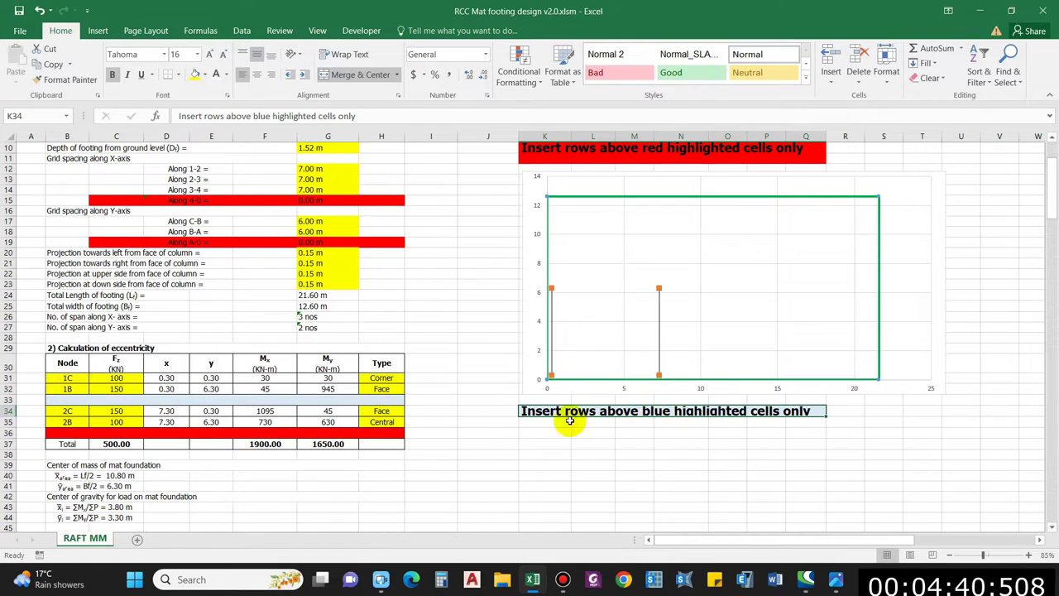
Step: Insert a node-table row and fill the 1B label down to create node 1A
left_click(6, 400)
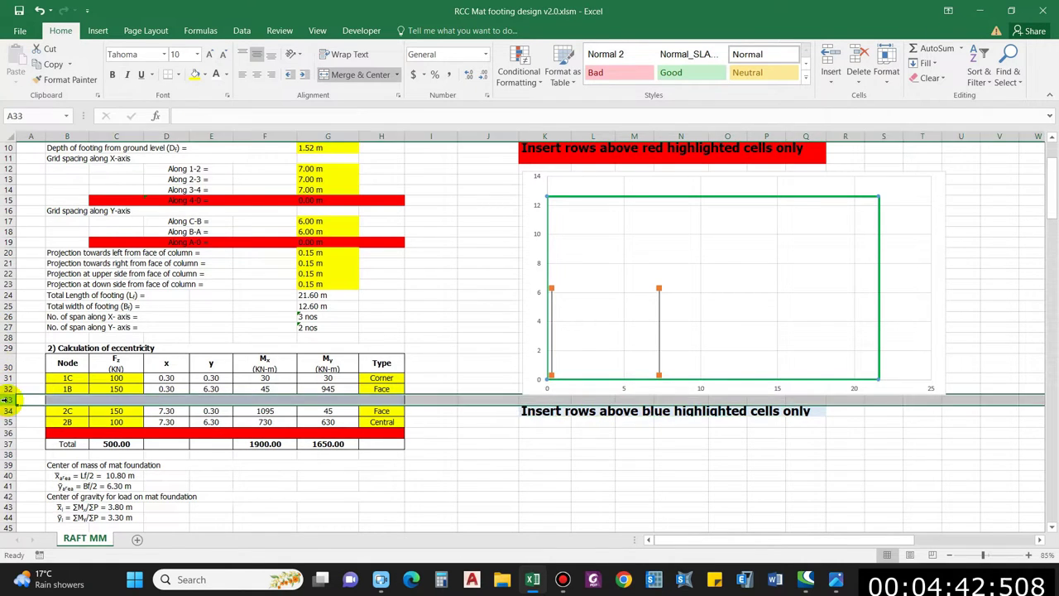
key("ctrl+shift+plus")
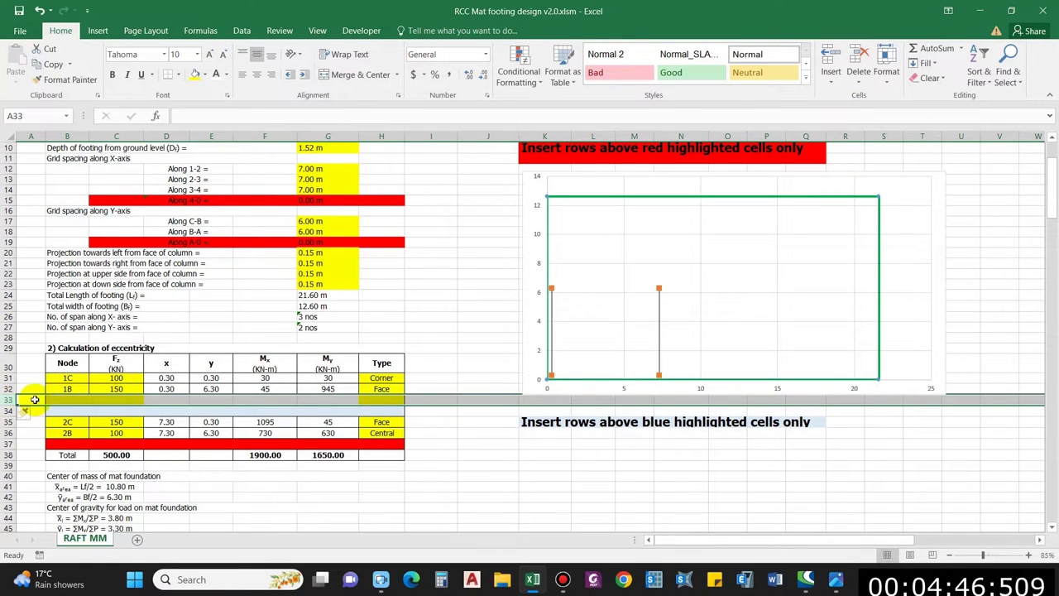
left_click(73, 389)
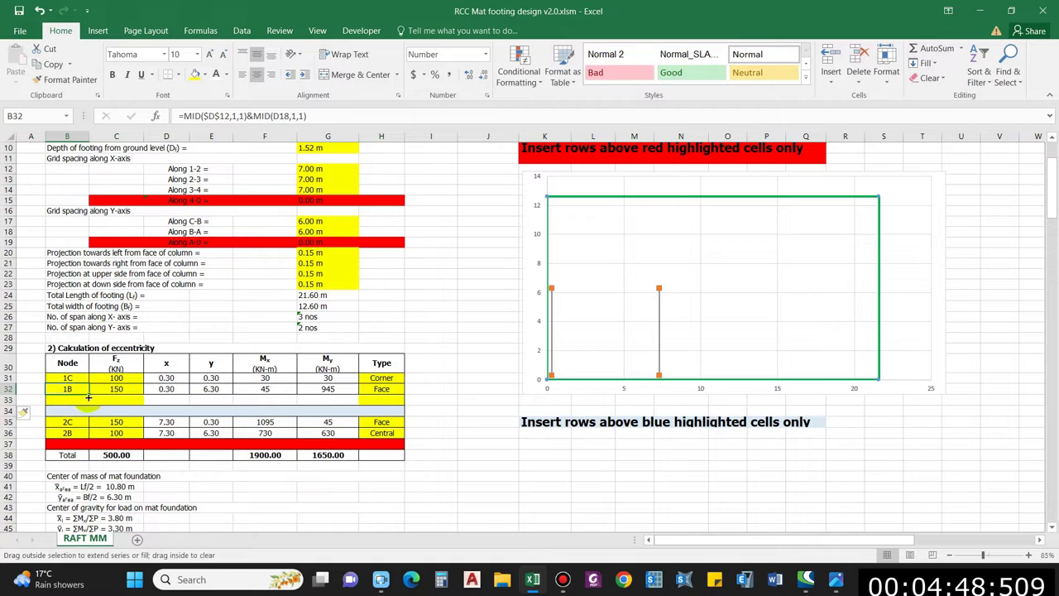
left_click_drag(88, 394, 89, 405)
left_click(126, 394)
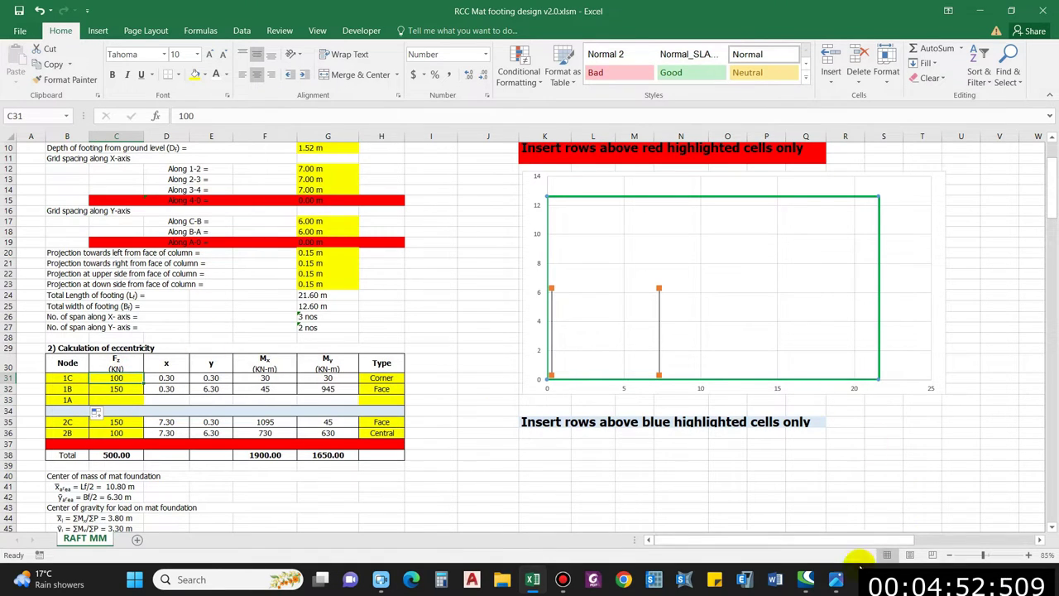
left_click(835, 579)
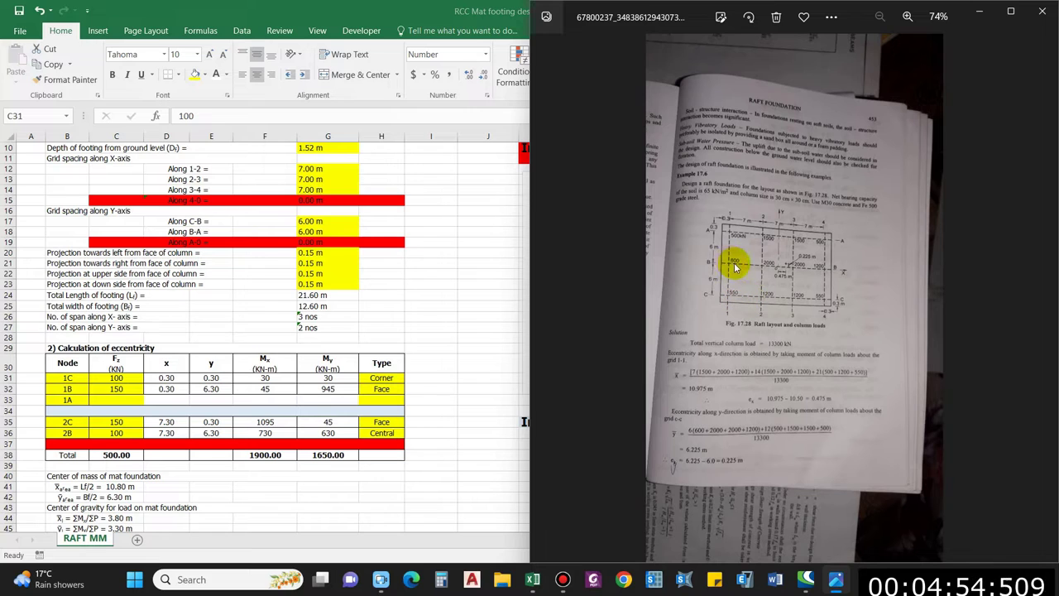
left_click(435, 95)
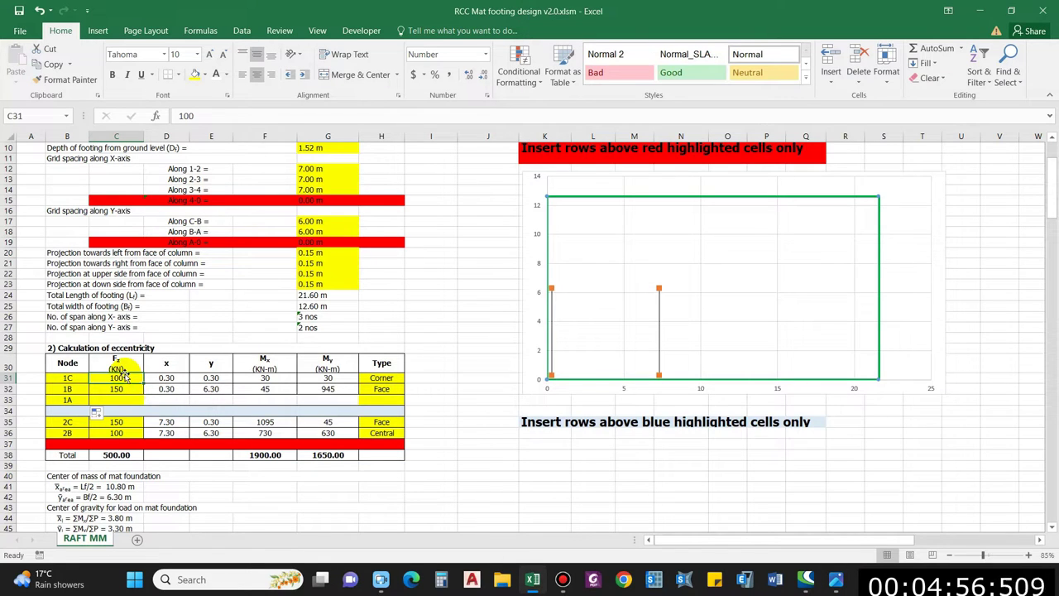
Step: Enter loads of 550, 600 and 500 kN for nodes 1C, 1B and 1A
type("550")
key("Return")
type("600")
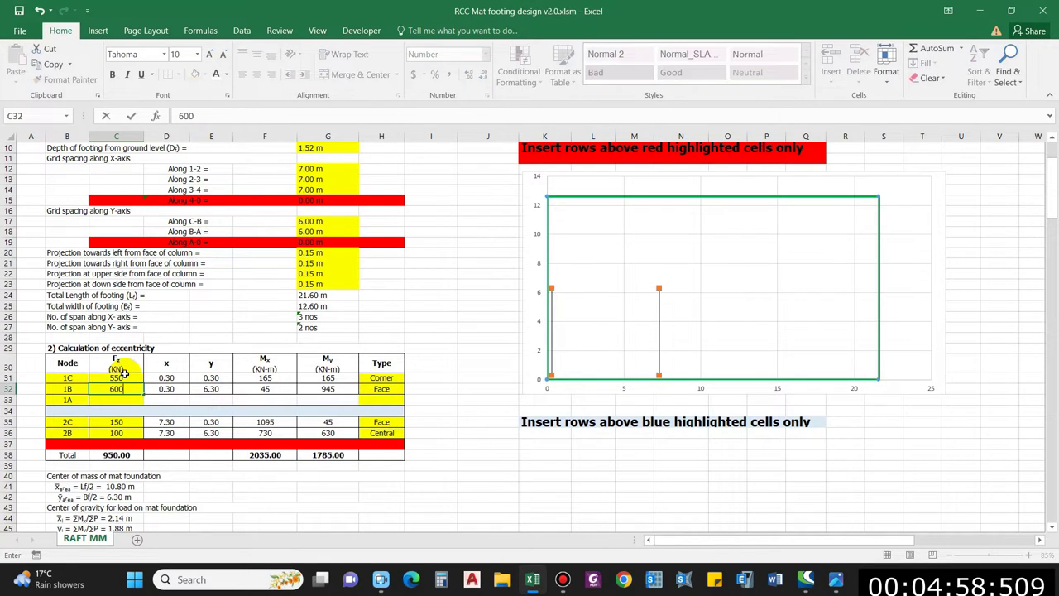
key("Return")
type("500")
key("Return")
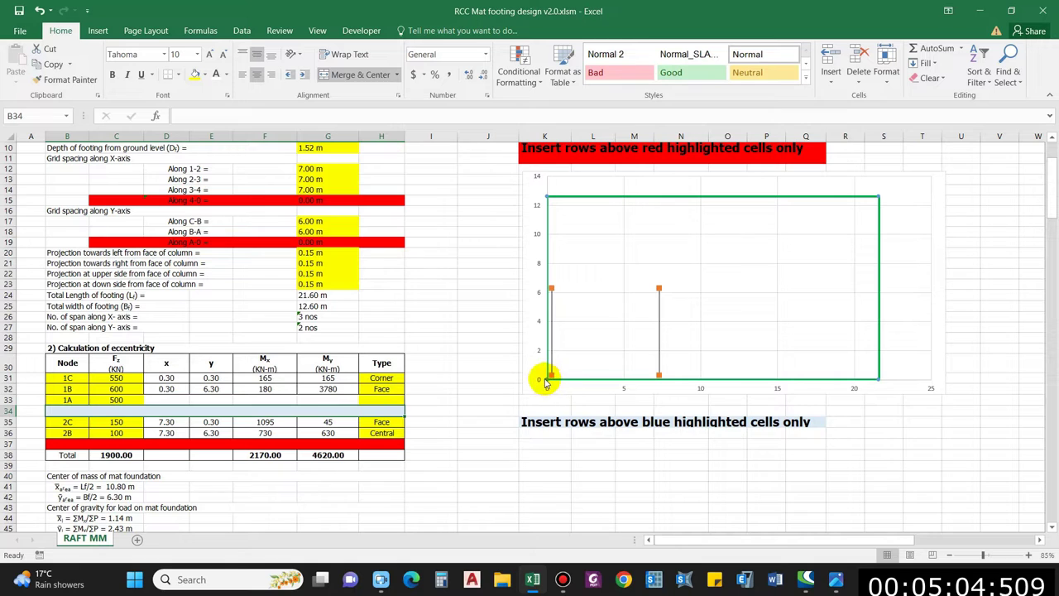
Step: Complete node 1A's coordinates and moments and set its type to Corner
key("ctrl+z")
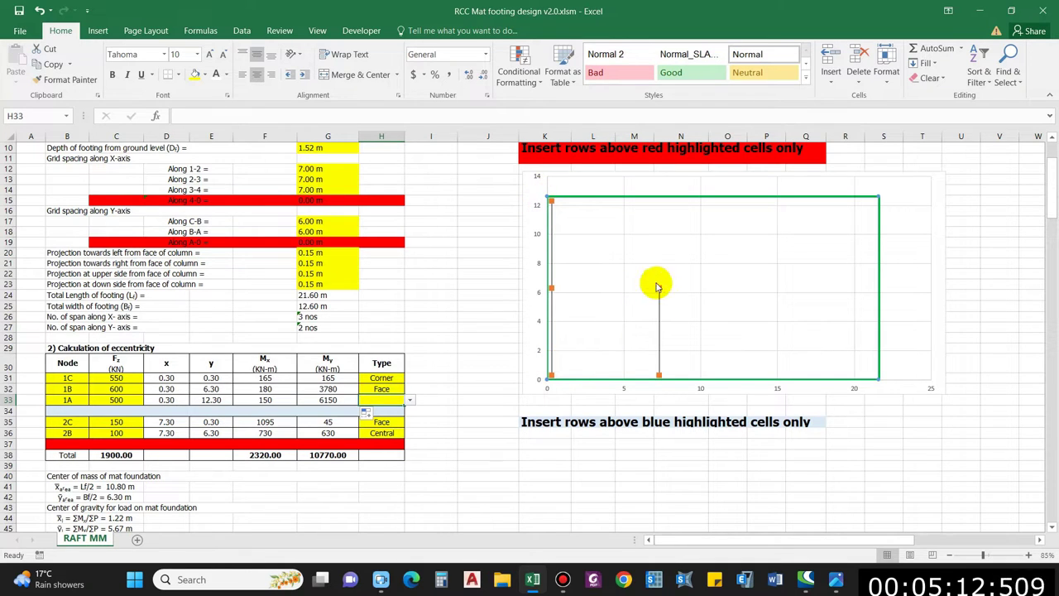
left_click(409, 399)
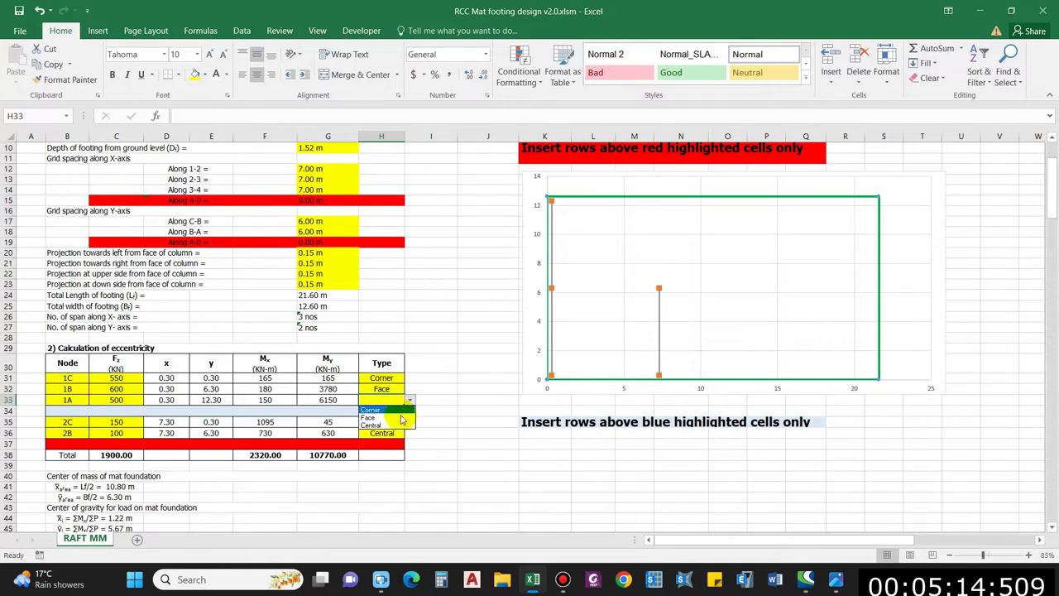
left_click(371, 410)
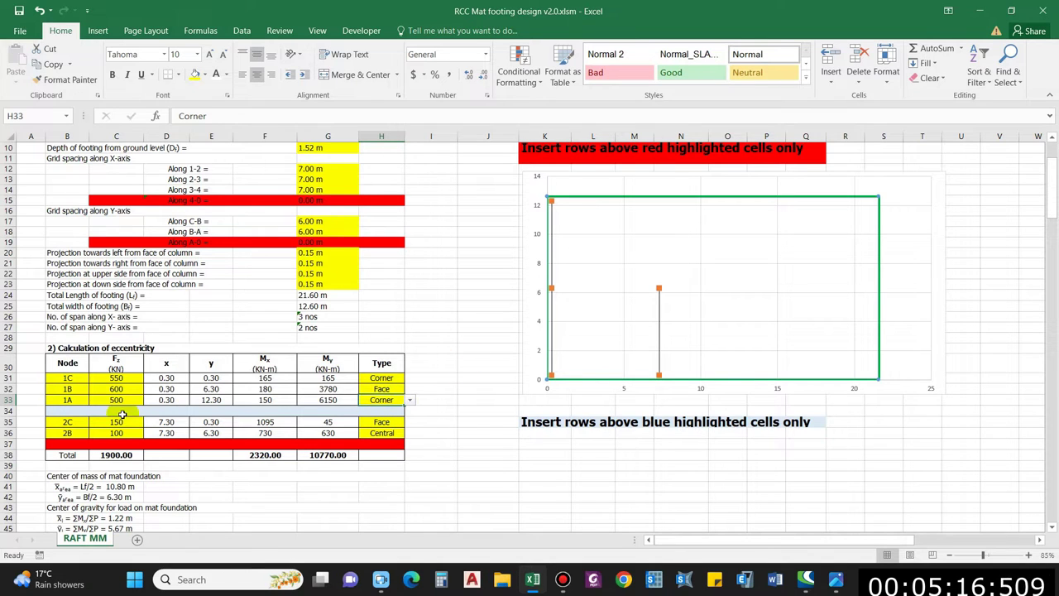
left_click(256, 399)
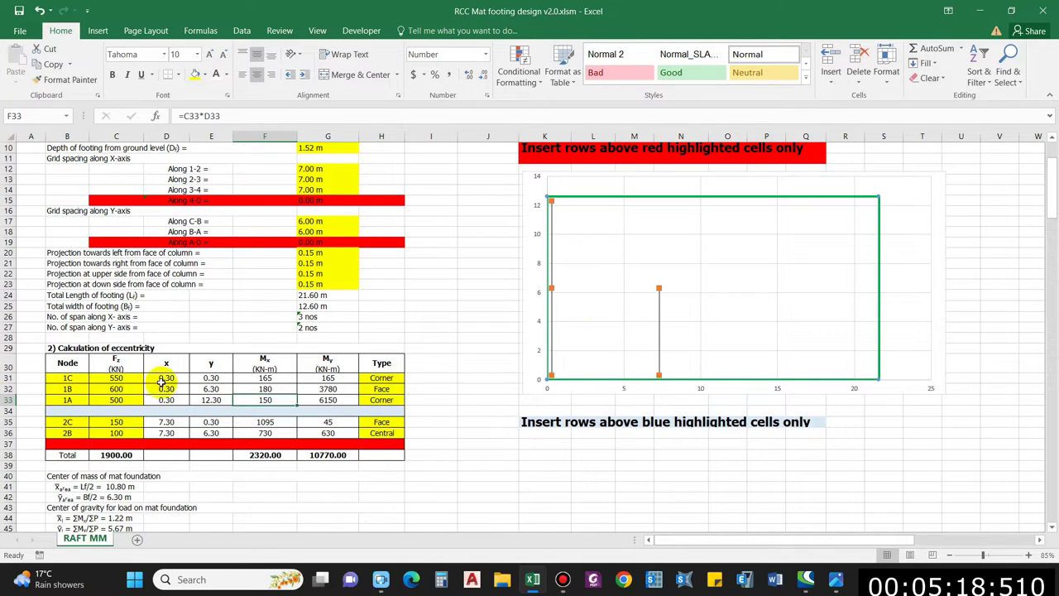
left_click(7, 445)
Step: Insert a row and fill the 2B label down to create node 2A
key("ctrl+shift+plus")
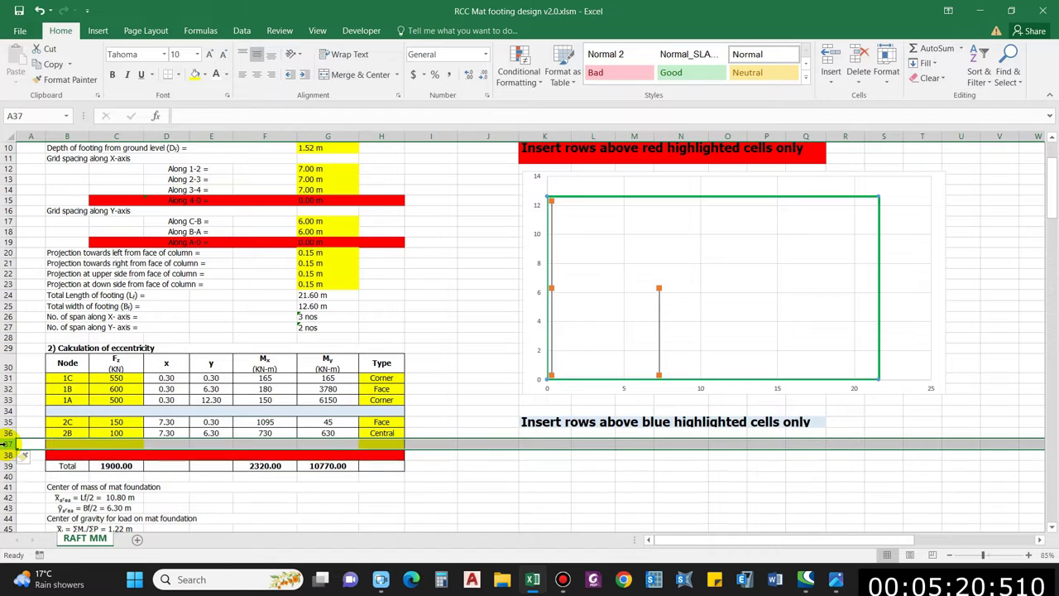
left_click(73, 433)
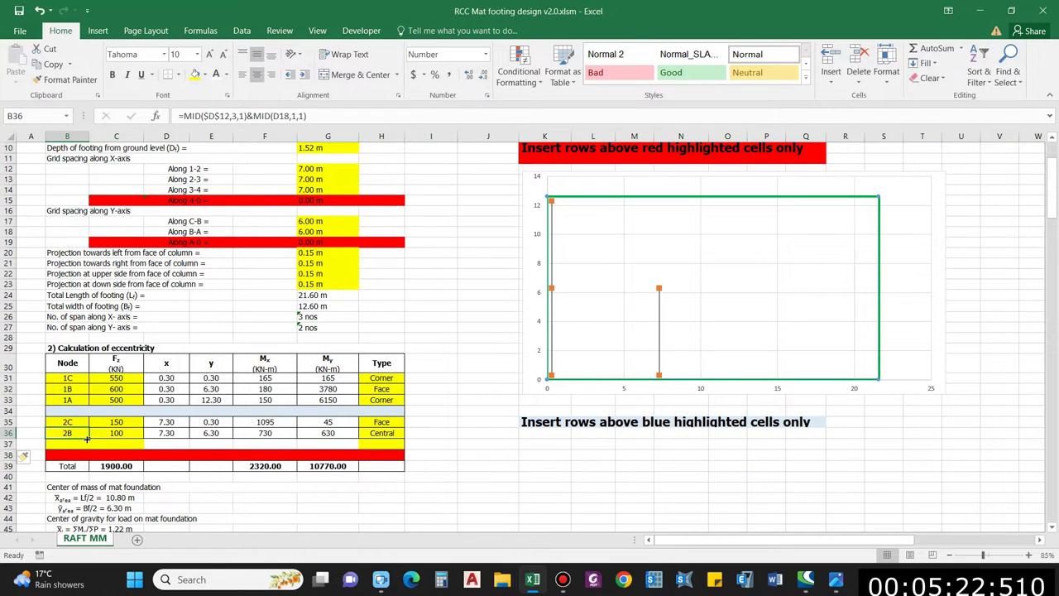
left_click_drag(86, 439, 86, 449)
left_click(116, 432)
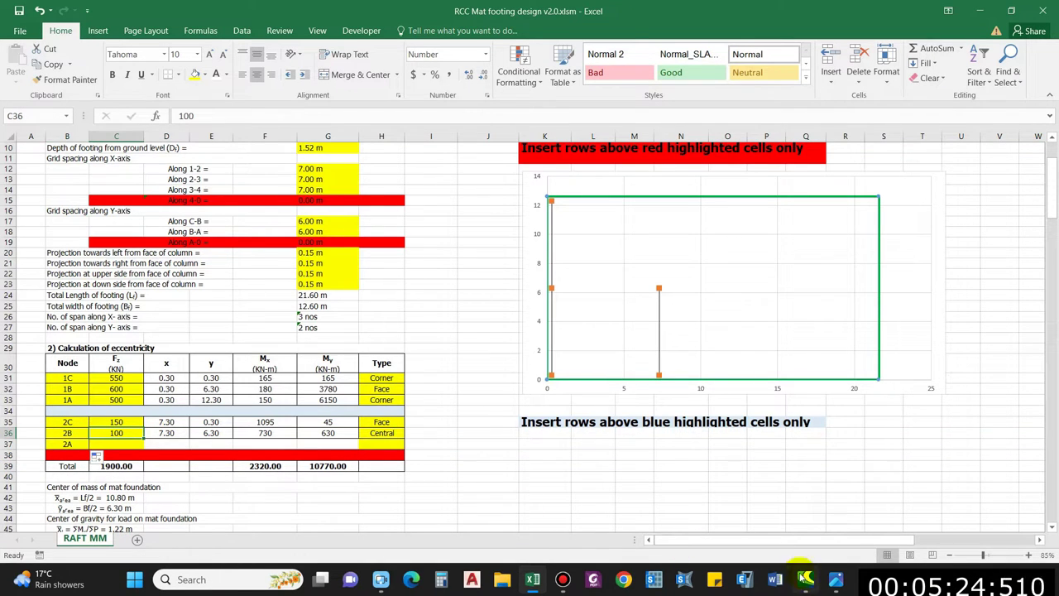
left_click(836, 579)
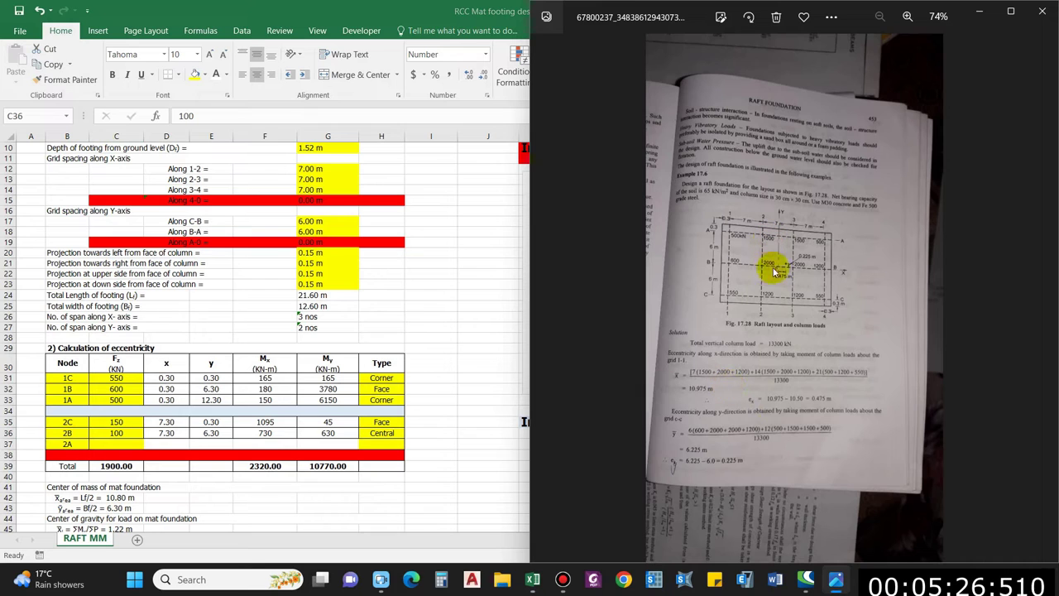
left_click(116, 422)
Step: Enter 1200, 2000 and 1500 kN for nodes 2C, 2B, 2A and fill 2A's coordinates
type("1200")
key("Return")
type("2000")
key("Return")
type("1500")
left_click(166, 432)
left_click_drag(188, 438, 359, 449)
left_click(389, 444)
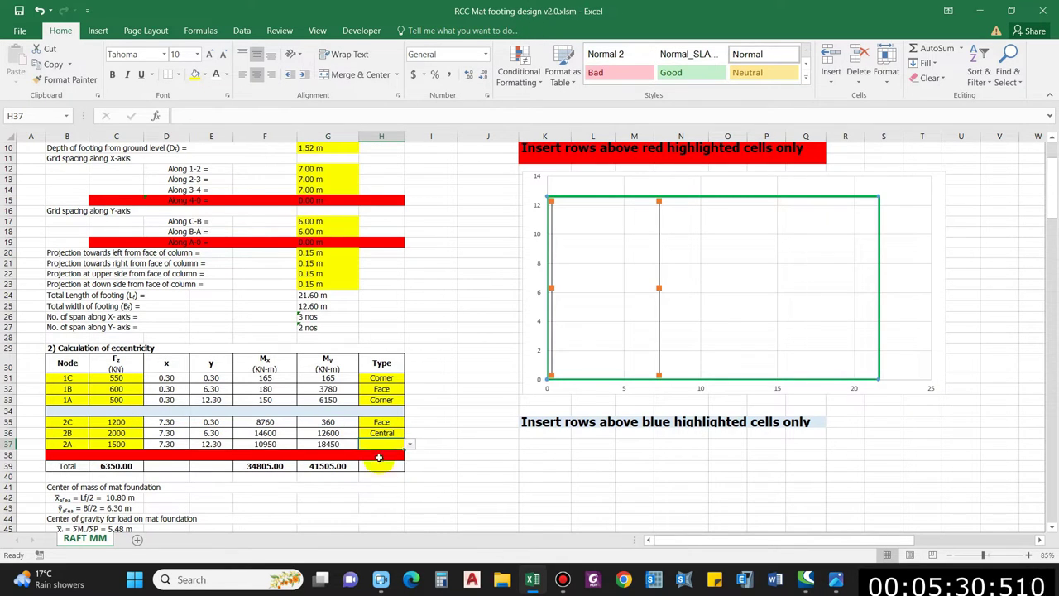
Step: Verify the node 1A and 1C load and coordinate formulas against the textbook example
left_click(170, 399)
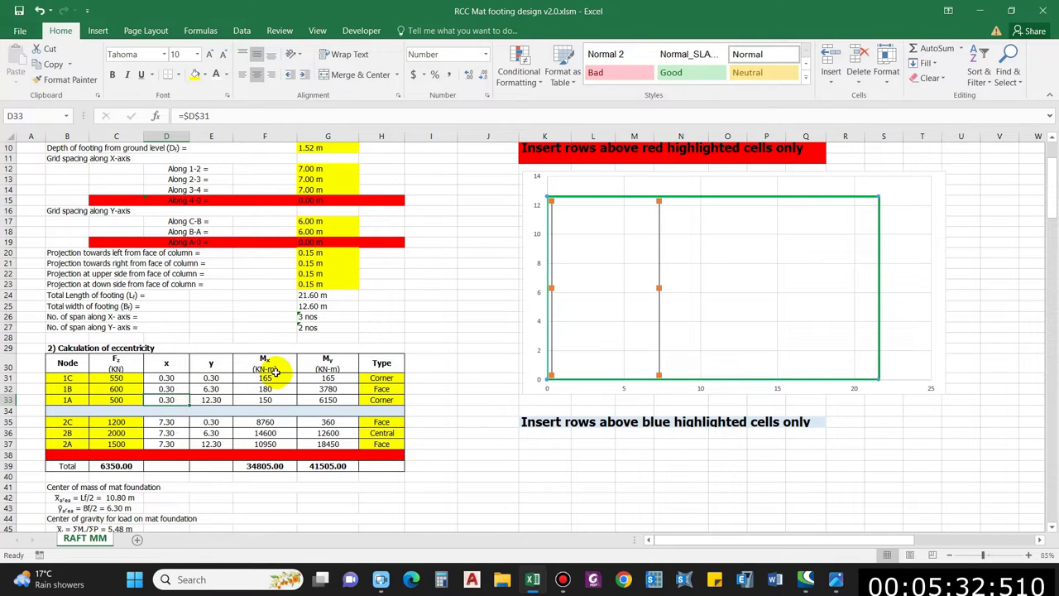
left_click(117, 378)
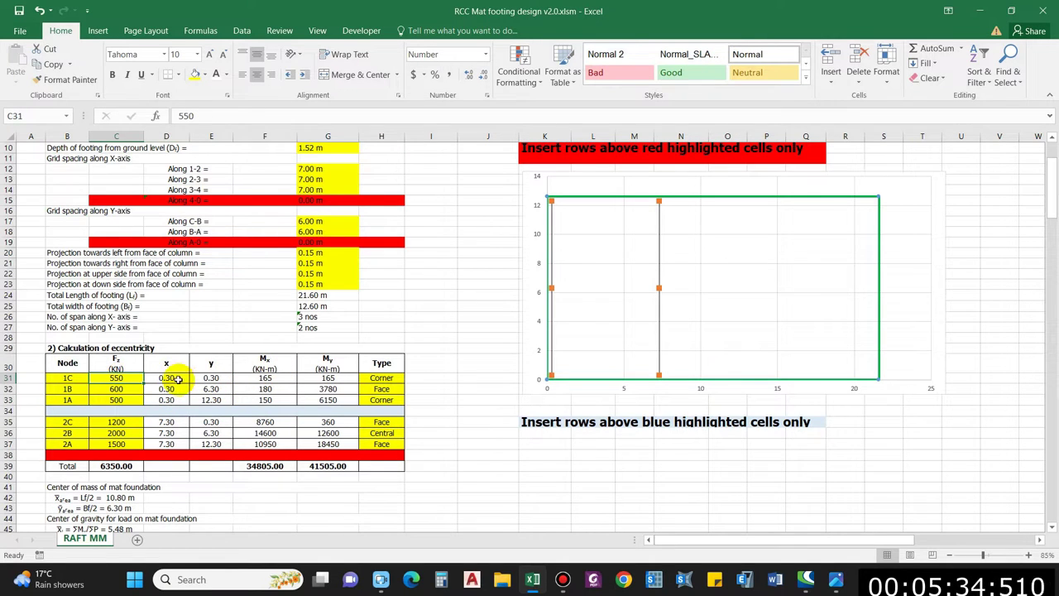
left_click(176, 378)
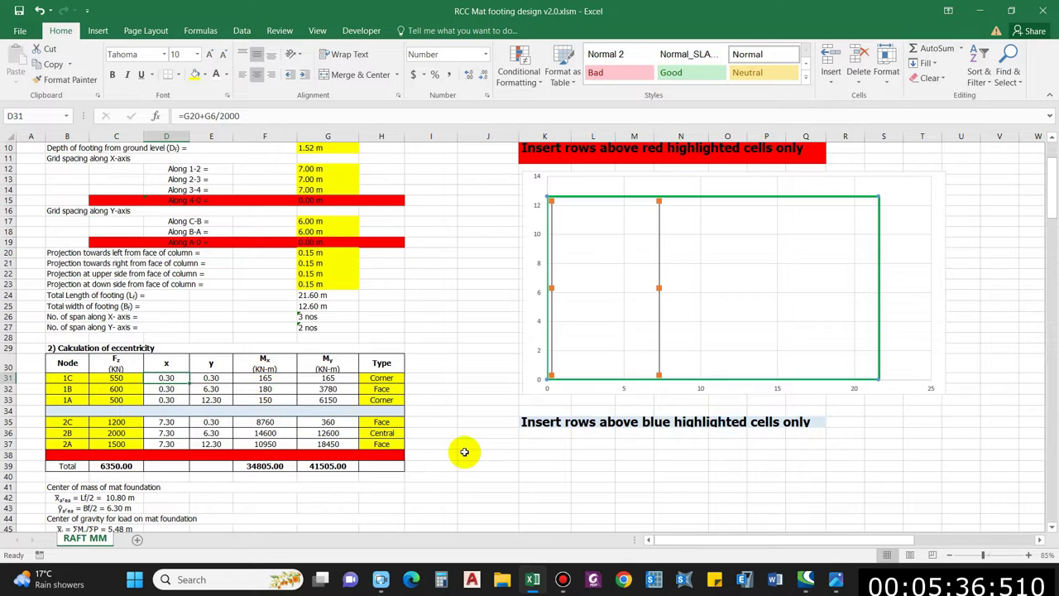
scroll(464, 451, "down", 2)
scroll(546, 419, "up", 3)
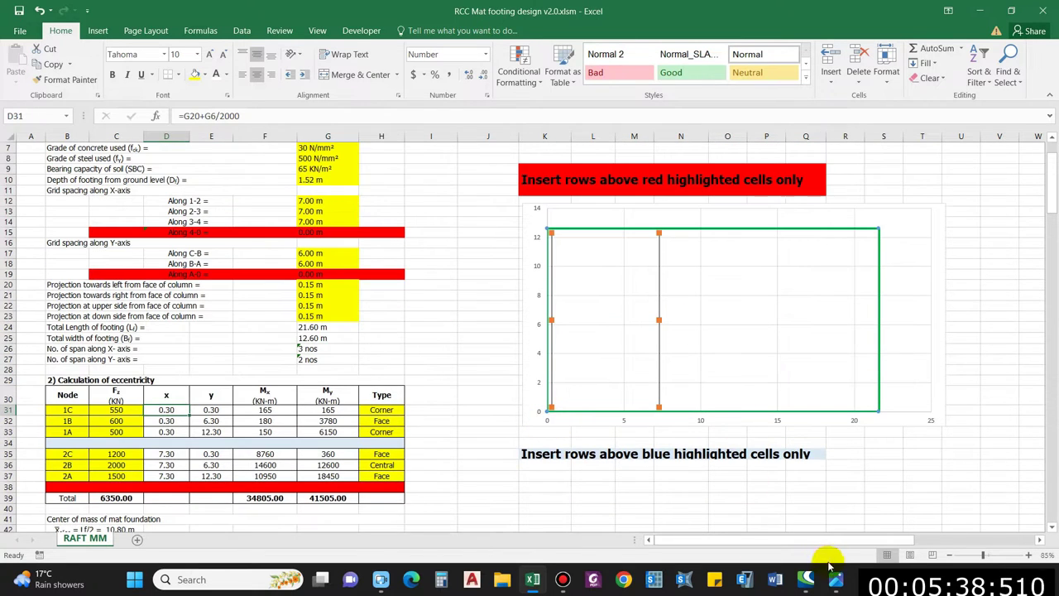
left_click(835, 577)
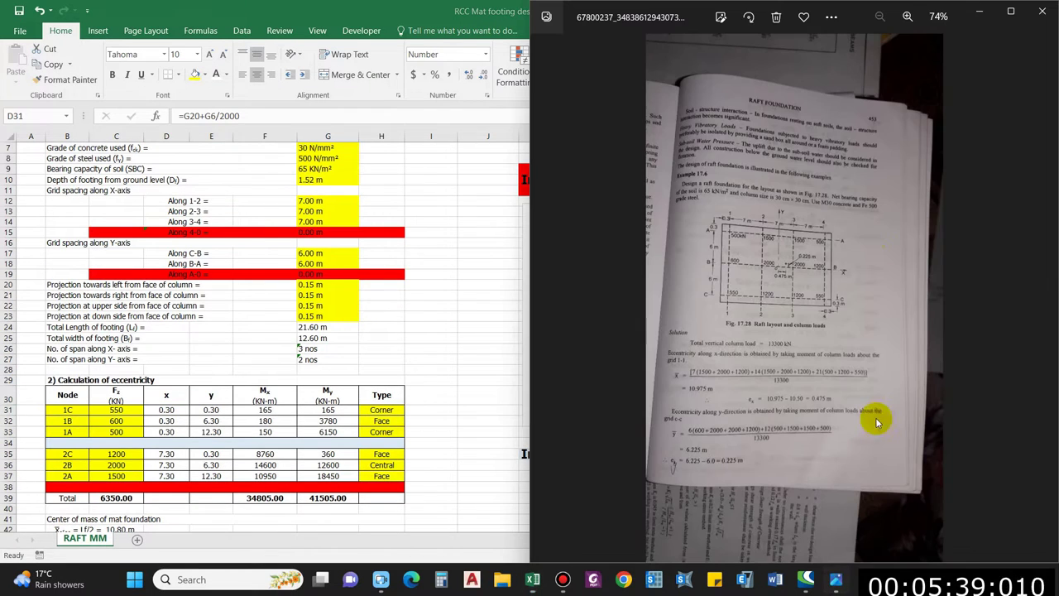
left_click(258, 5)
left_click(8, 487)
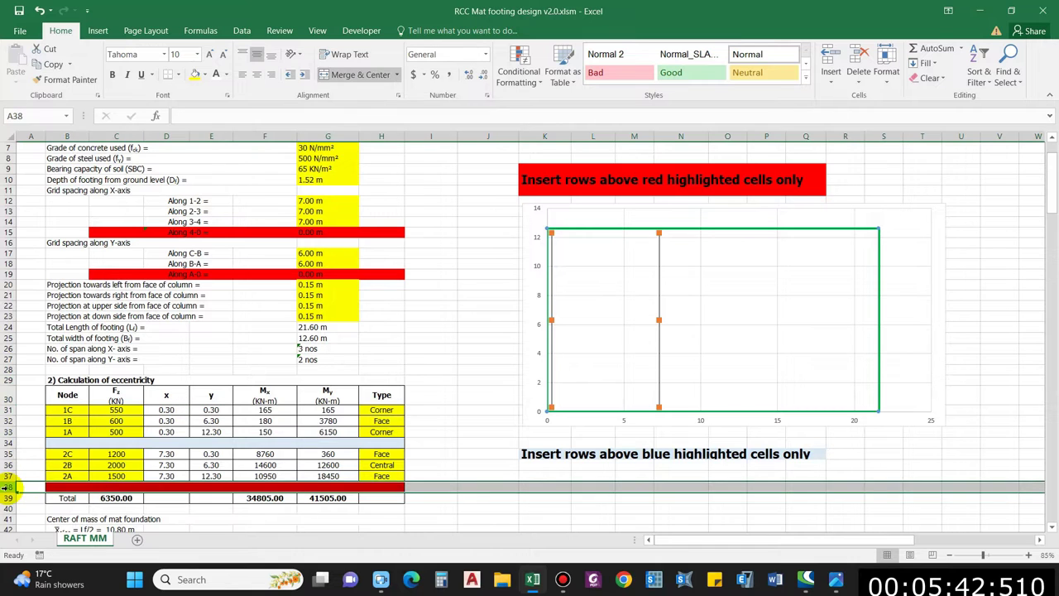
Step: Insert blank rows above the red separator and paste the group 2 node rows as a third group
key("ctrl+plus")
key("ctrl+plus")
key("ctrl+plus")
key("ctrl+plus")
key("ctrl+plus")
scroll(77, 377, "down", 2)
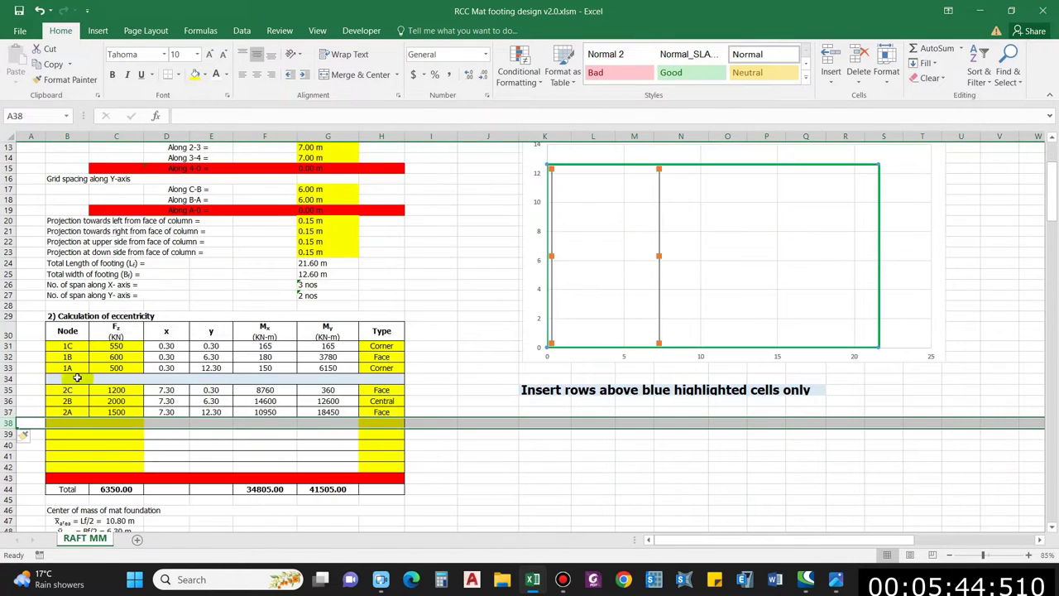
left_click_drag(66, 377, 380, 411)
key("ctrl+c")
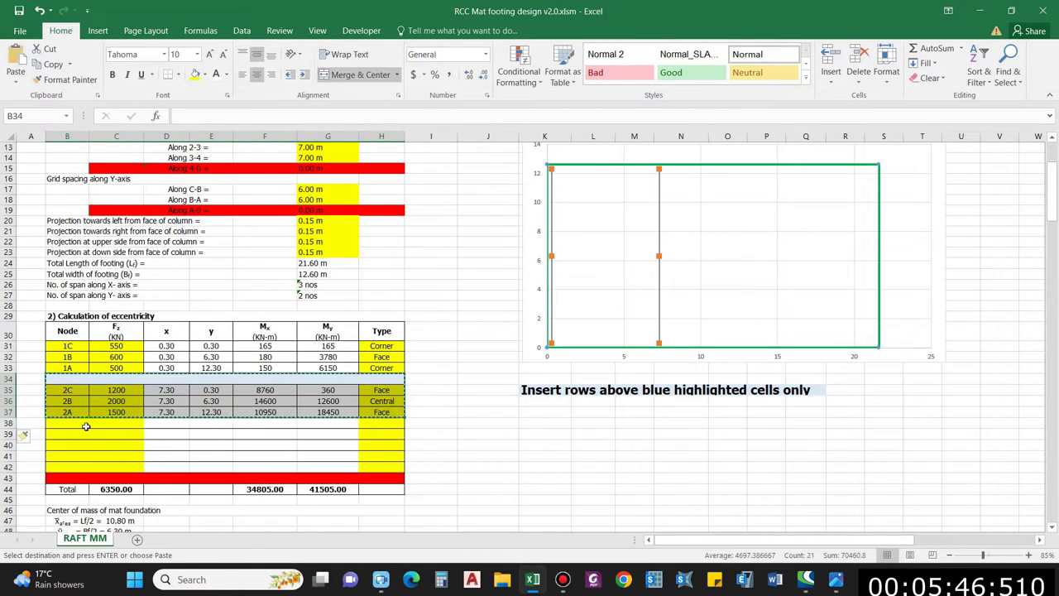
left_click(72, 426)
key("ctrl+v")
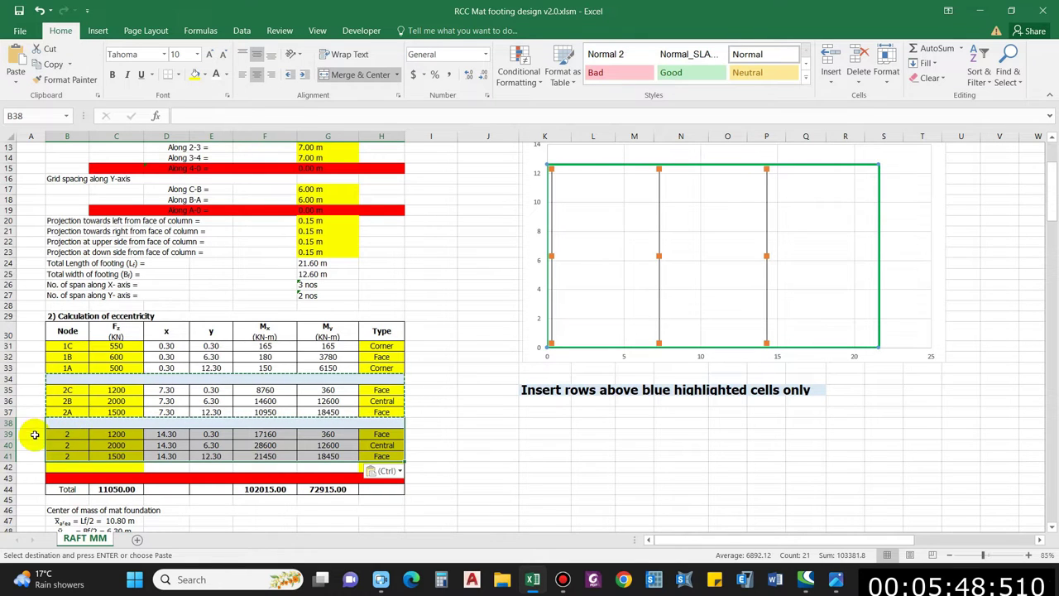
Step: Edit the new node label formula to use number 3 and the C-B spacing label's letter
left_click(89, 437)
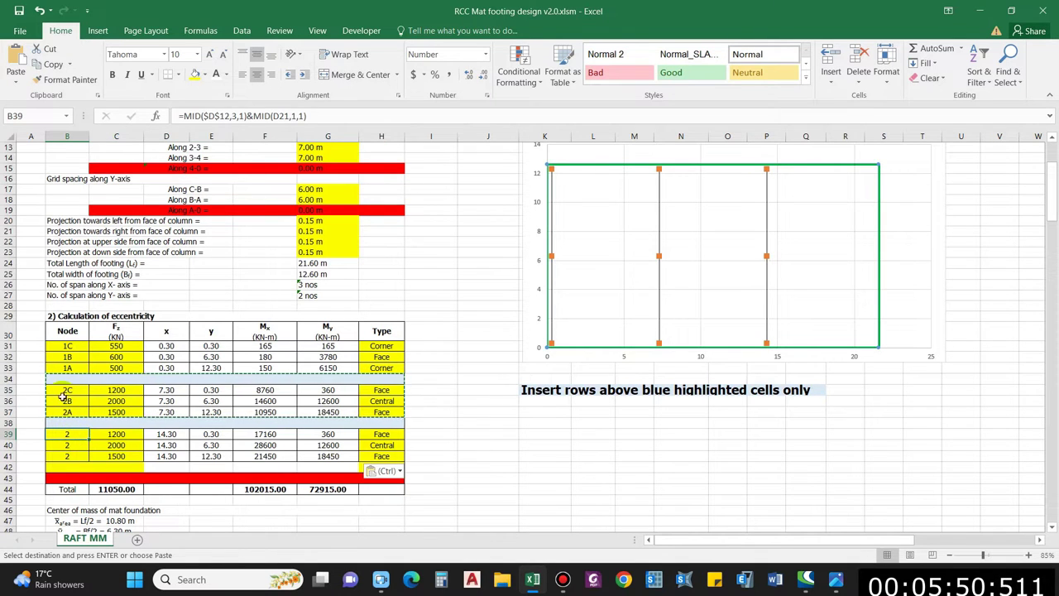
left_click(69, 390)
left_click(70, 433)
left_click(216, 116)
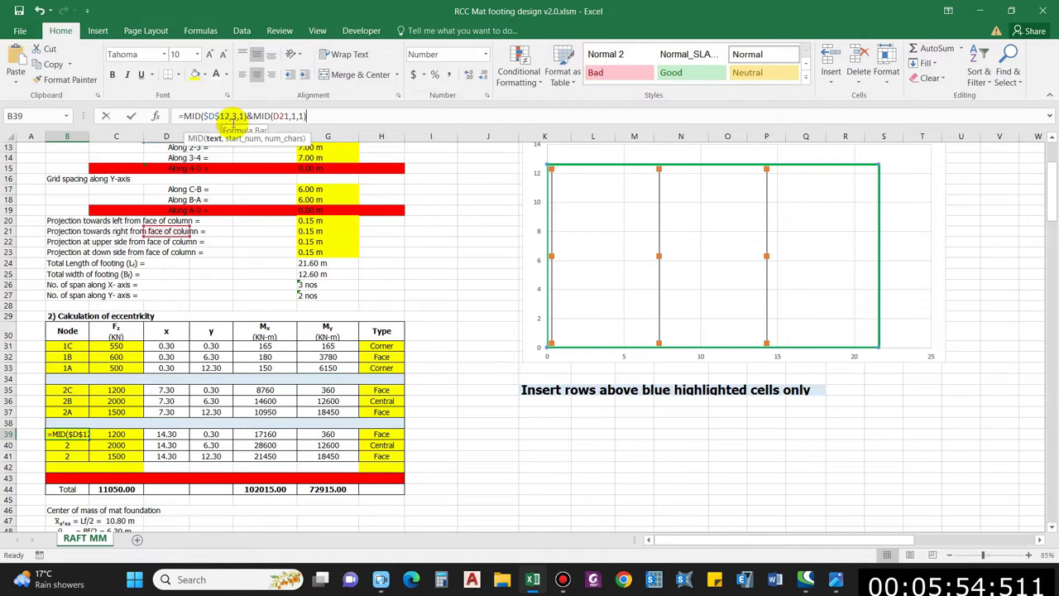
left_click_drag(1049, 207, 1048, 141)
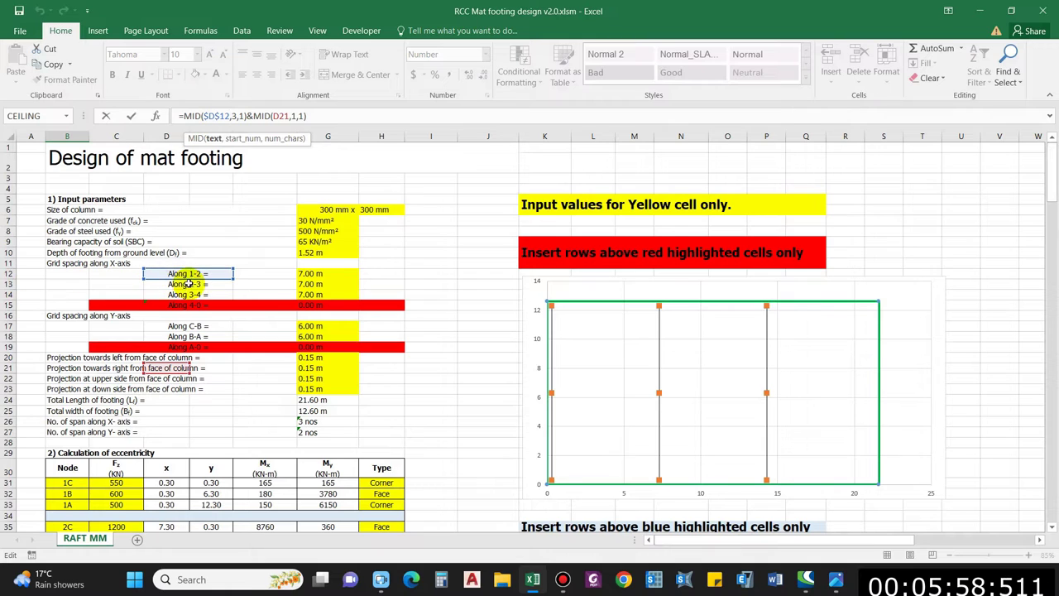
key("BackSpace")
type("3")
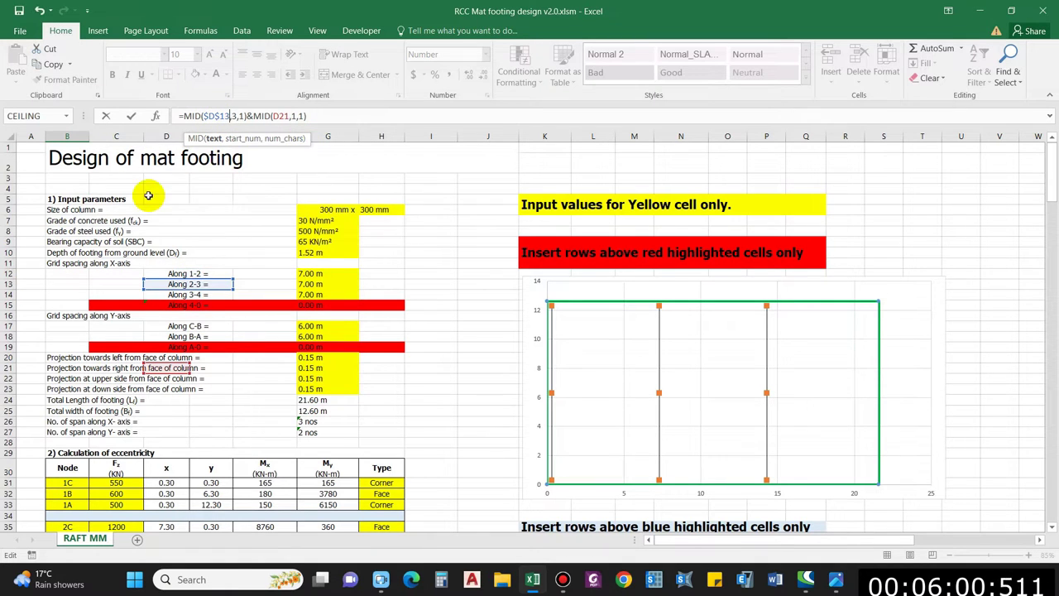
left_click(284, 115)
key("BackSpace")
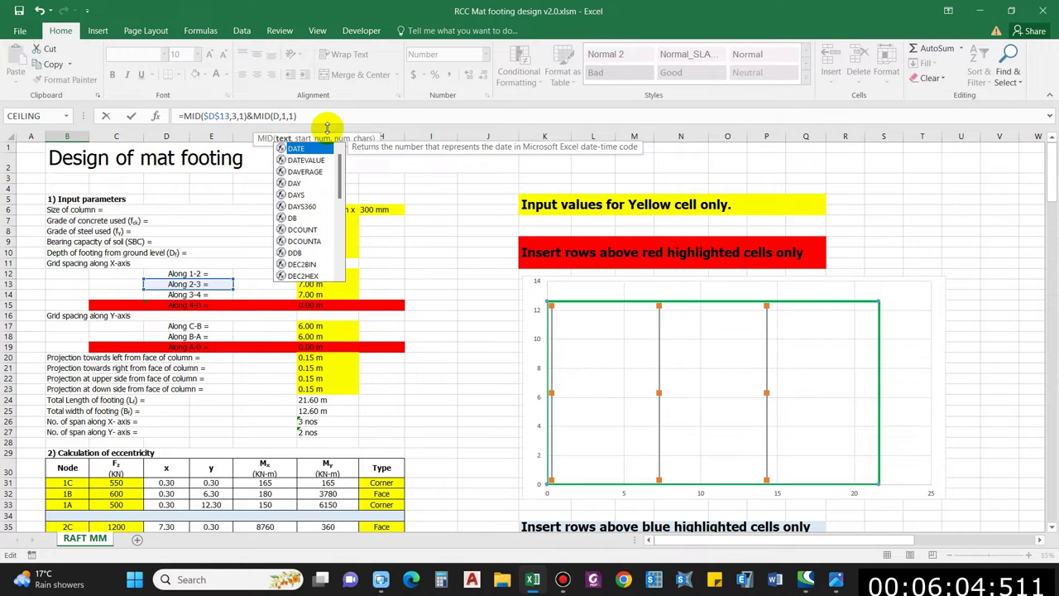
key("BackSpace")
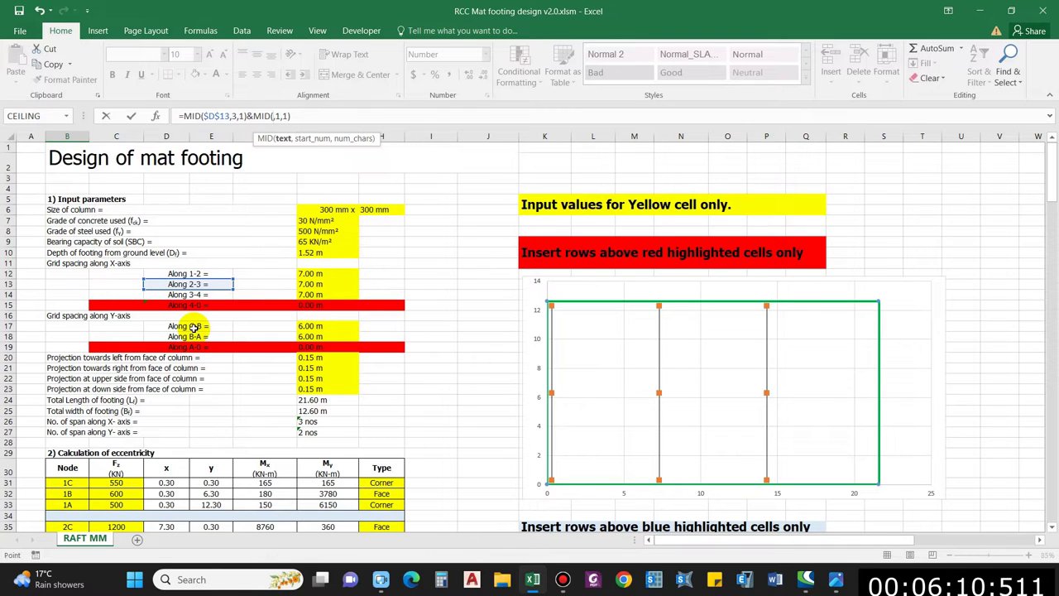
left_click(193, 328)
key("Escape")
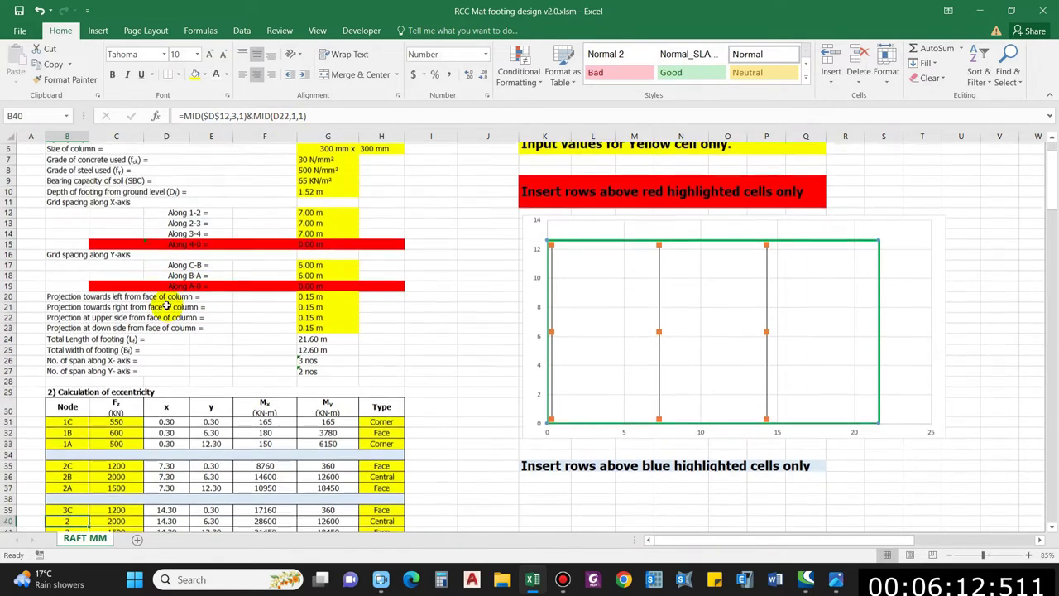
Step: Check the new 3C label formula and its x coordinate formula
left_click(83, 438)
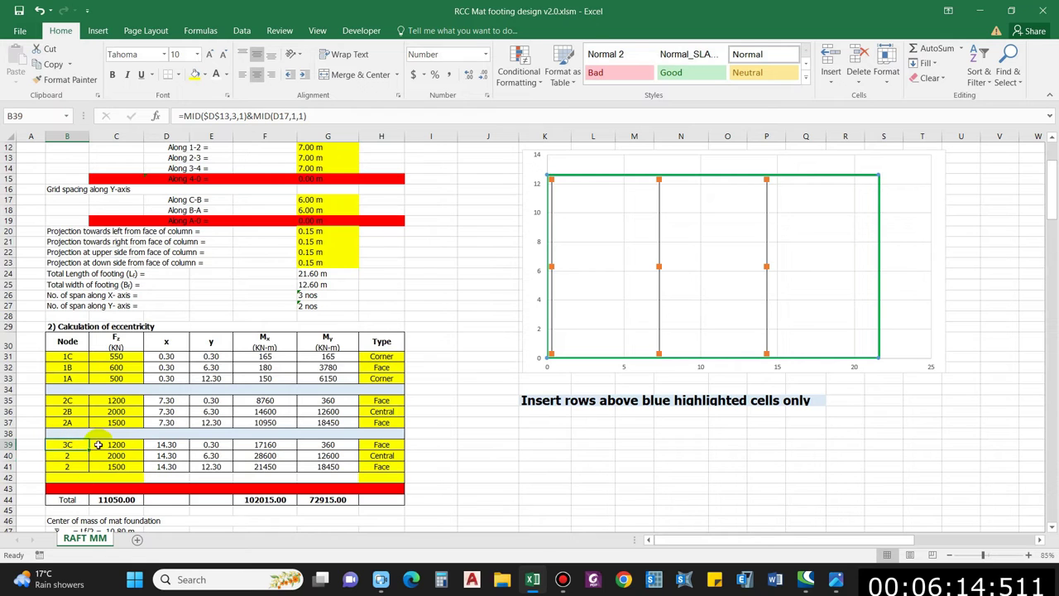
left_click_drag(89, 450, 89, 472)
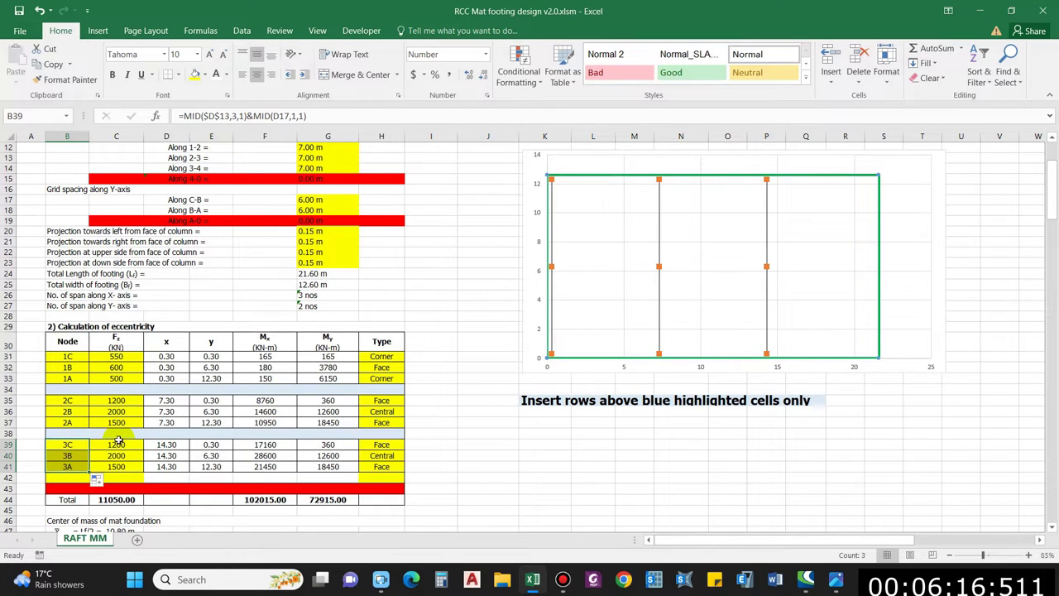
scroll(116, 436, "down", 2)
scroll(147, 388, "down", 1)
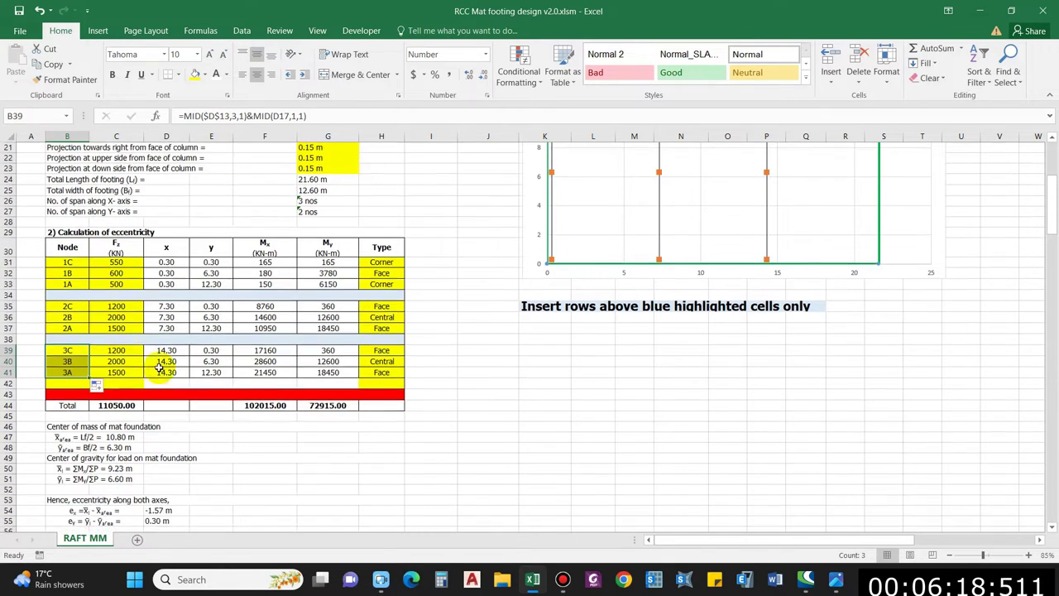
left_click(149, 352)
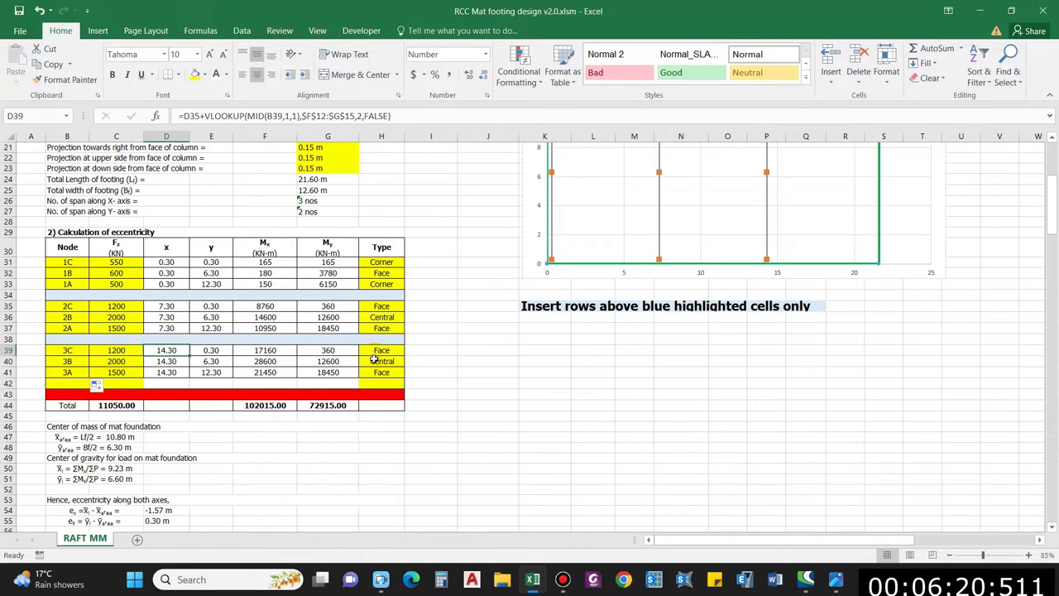
Step: Copy the separator row and nodes 3C–3A into new rows below 3A, then delete empty row 46
left_click(8, 394)
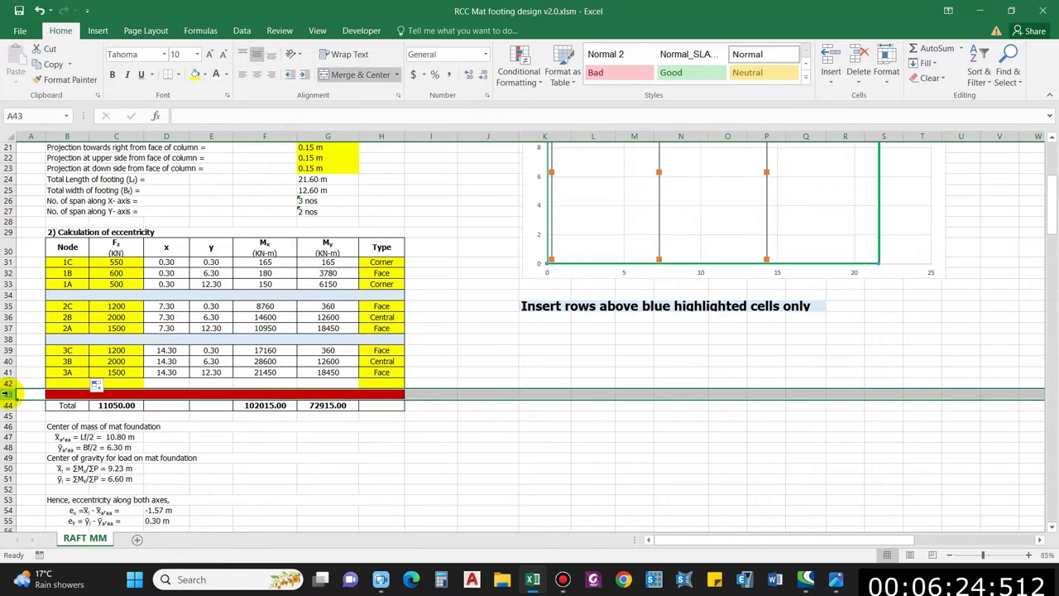
key("ctrl+shift+equal")
key("ctrl+shift+equal")
key("ctrl+shift+equal")
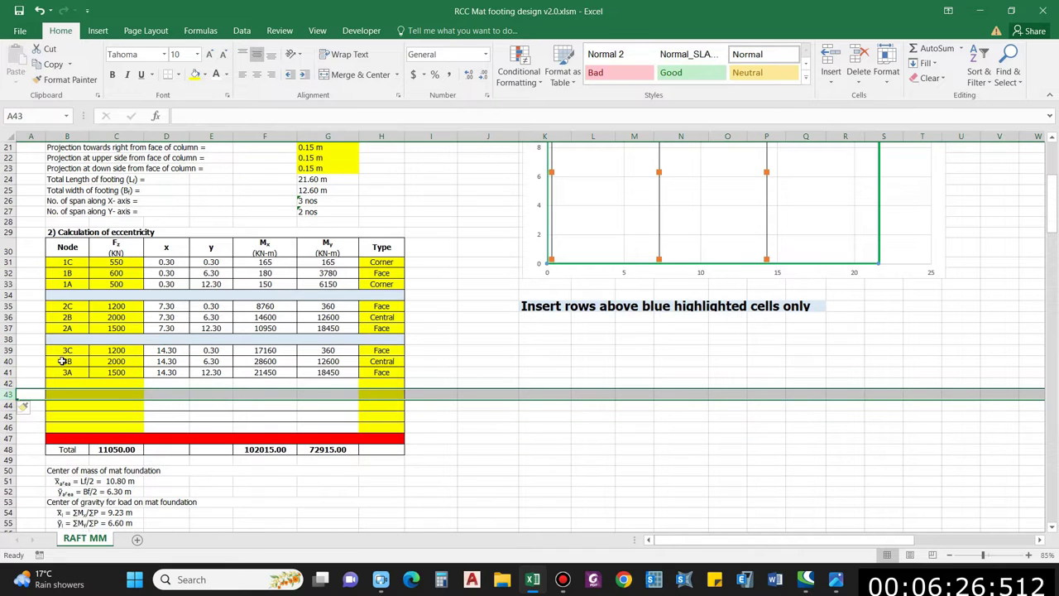
left_click_drag(67, 340, 339, 371)
key("ctrl+c")
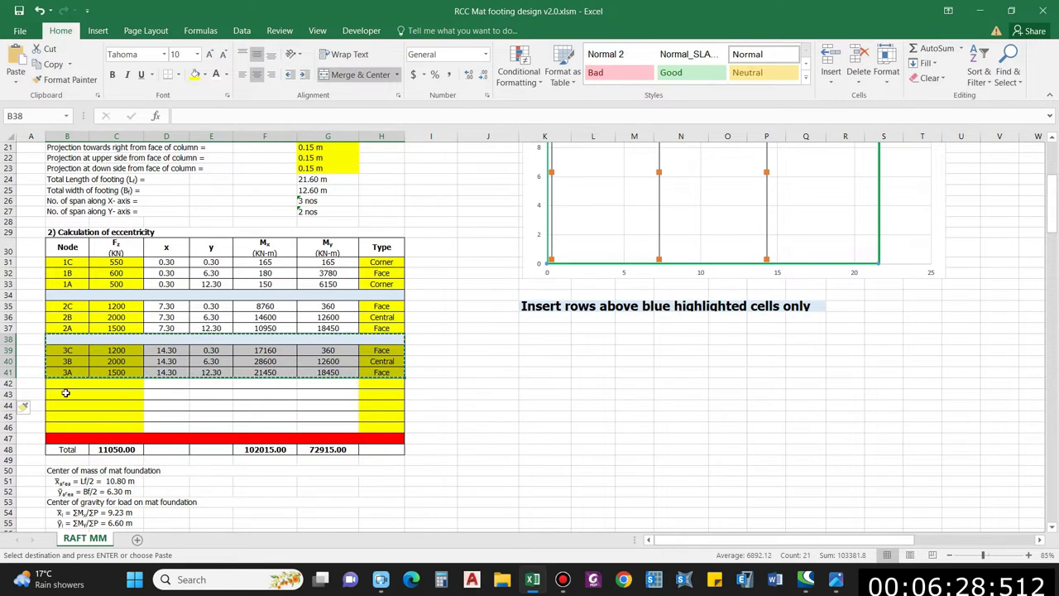
left_click(76, 386)
key("Return")
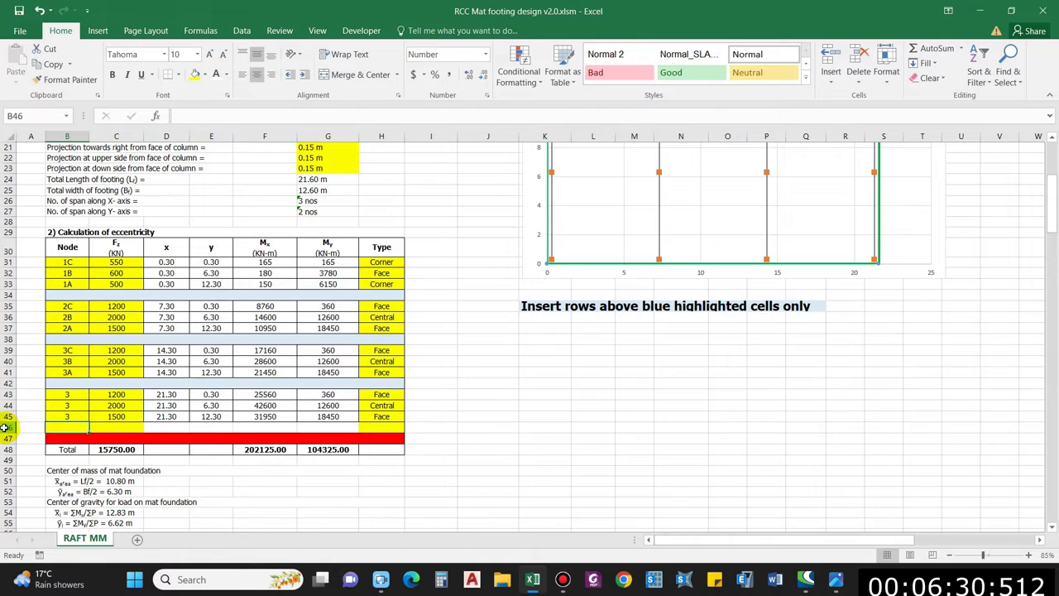
left_click(8, 426)
key("ctrl+minus")
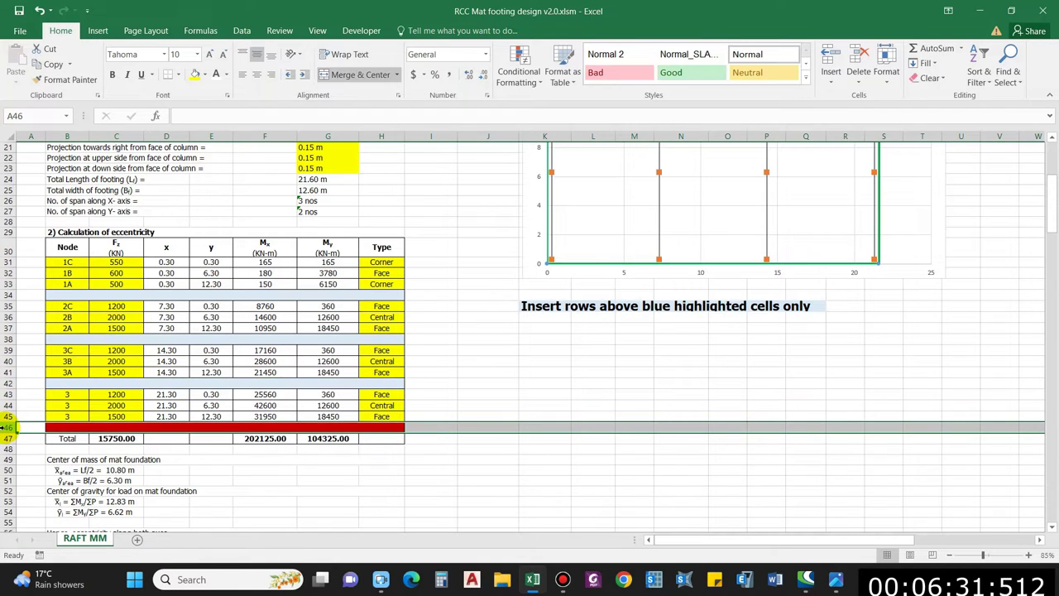
Step: Change B43's label formula row reference to 21 so it reads 4C
left_click(68, 394)
left_click(230, 116)
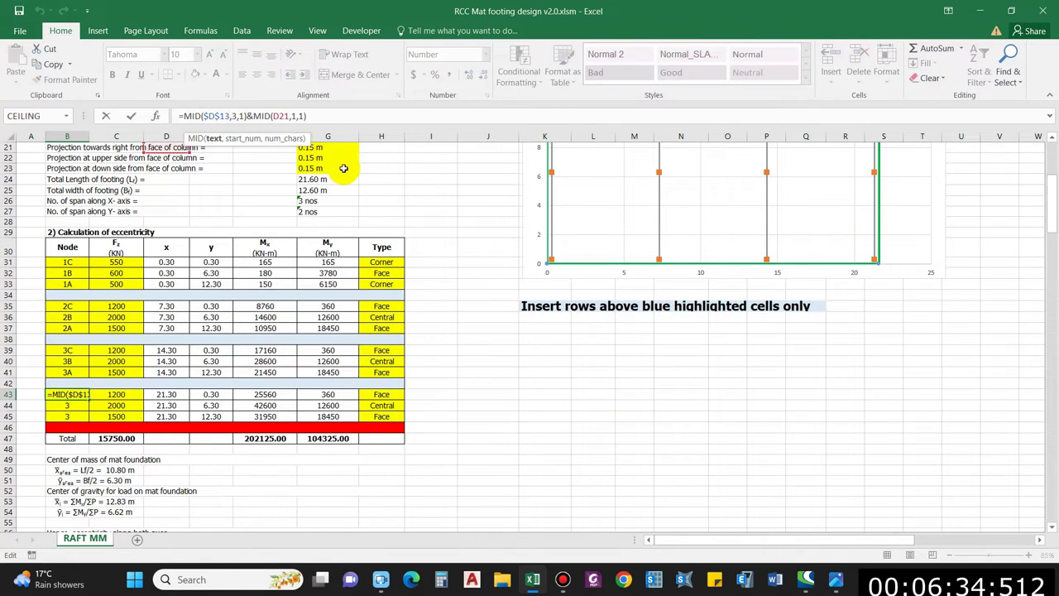
left_click(289, 116)
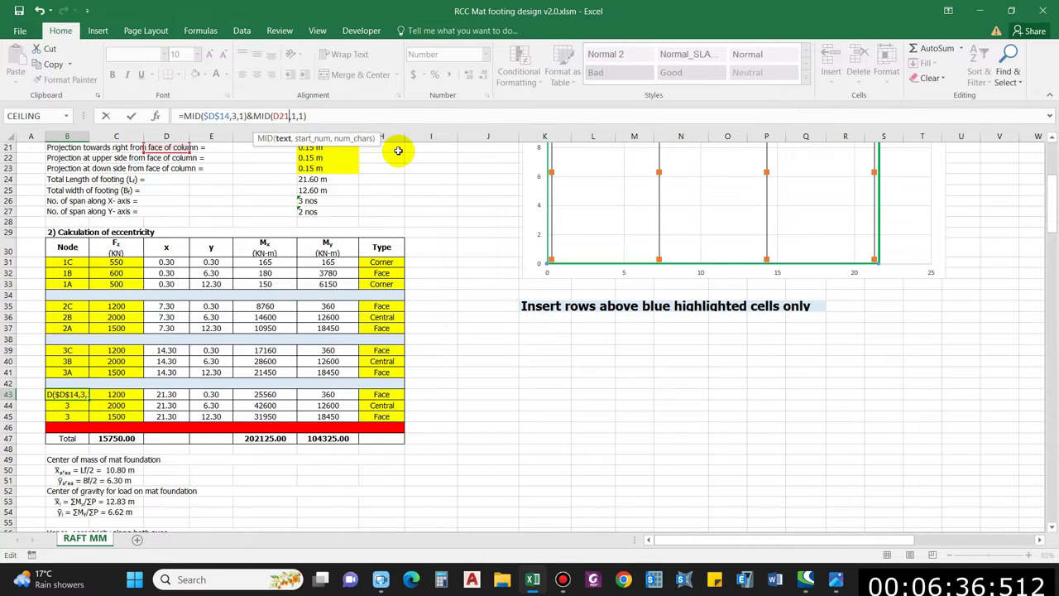
key("BackSpace")
type("21")
key("Return")
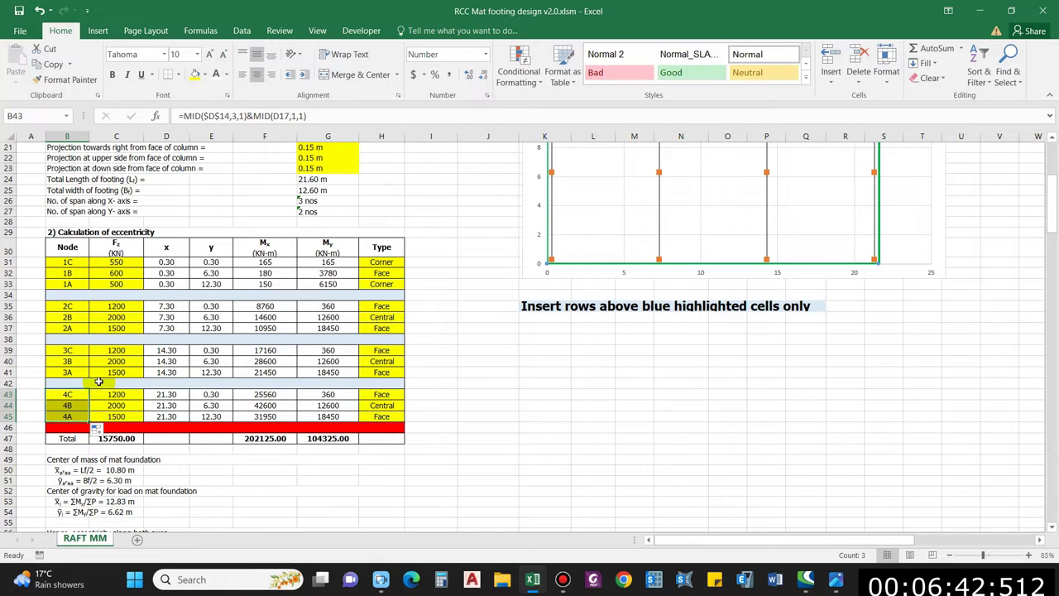
Step: Enter loads of 550, 1200 and 500 KN for nodes 4C, 4B and 4A
scroll(252, 336, "up", 5)
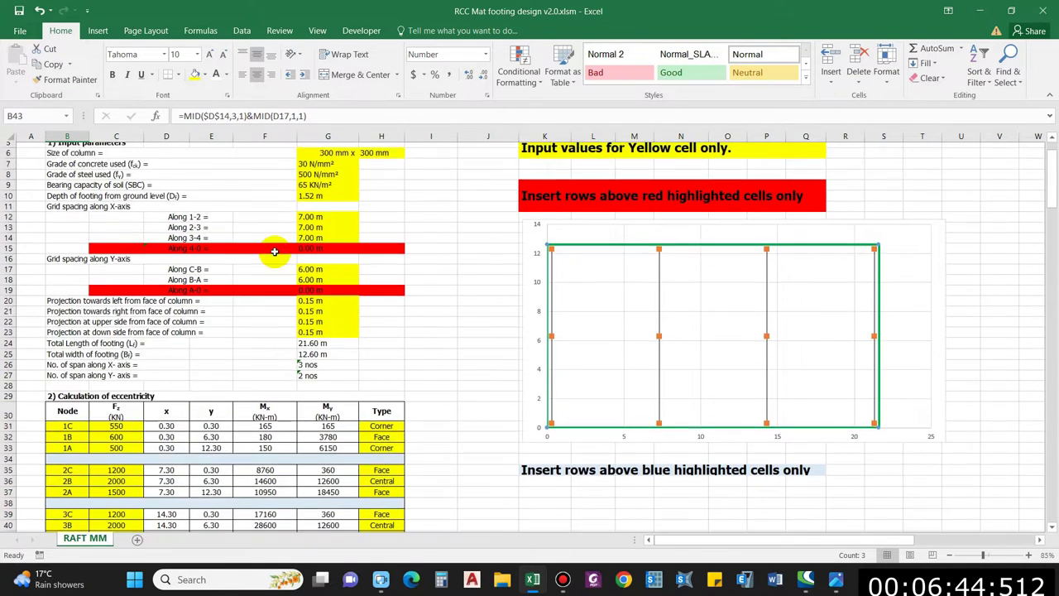
scroll(249, 336, "down", 5)
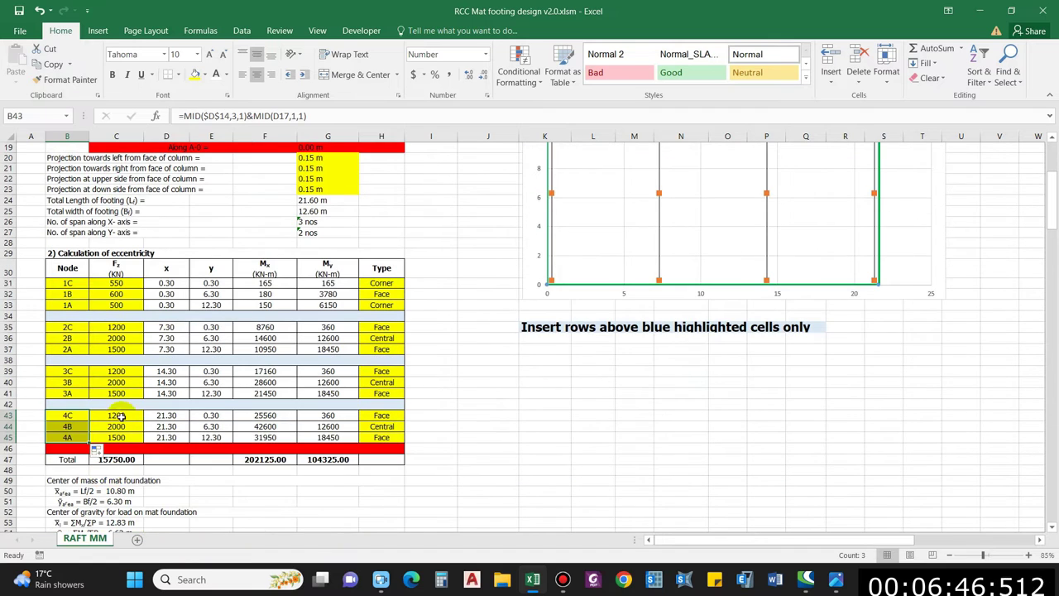
left_click(127, 414)
left_click(836, 581)
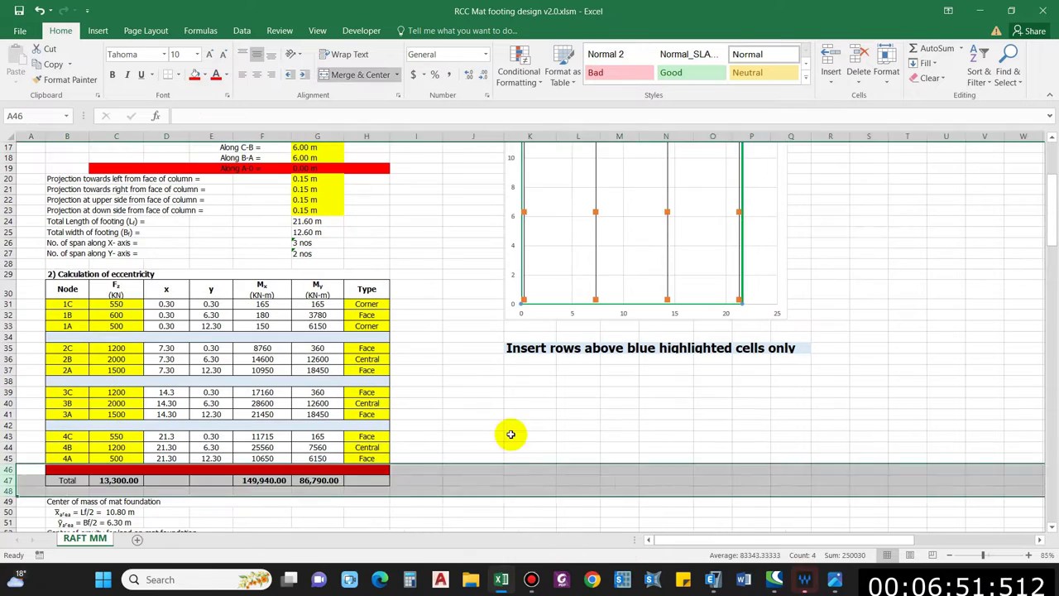
left_click(511, 433)
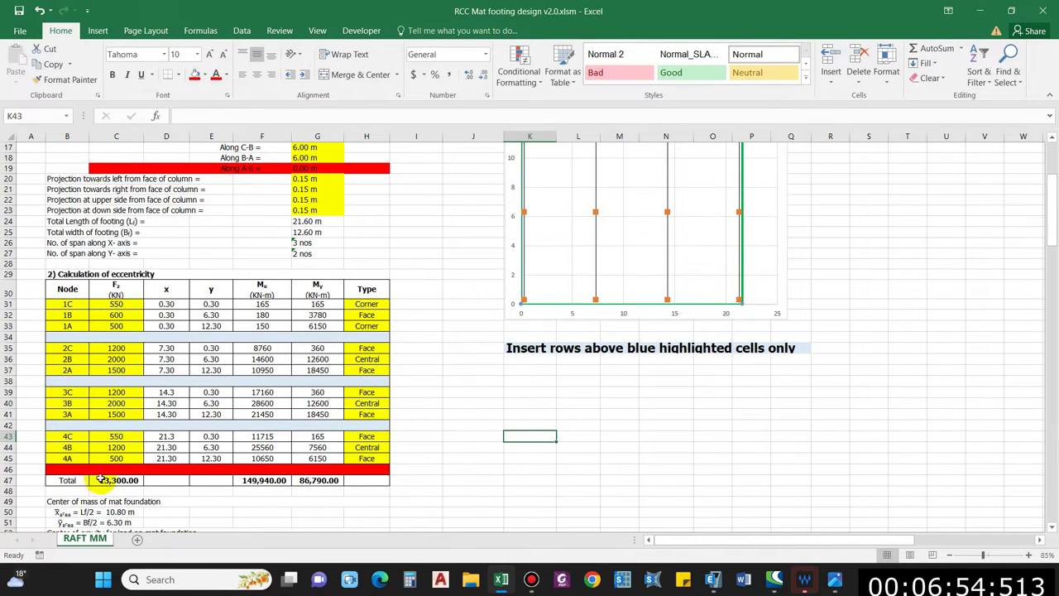
Step: Confirm the total load formula =SUM(C31:C46) in C47
left_click(133, 480)
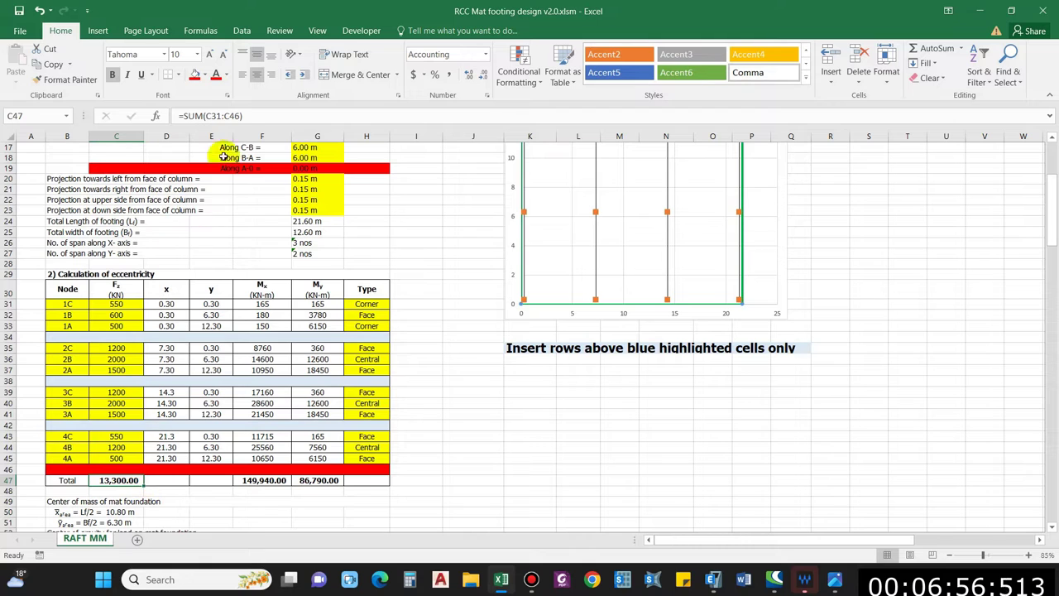
left_click(243, 116)
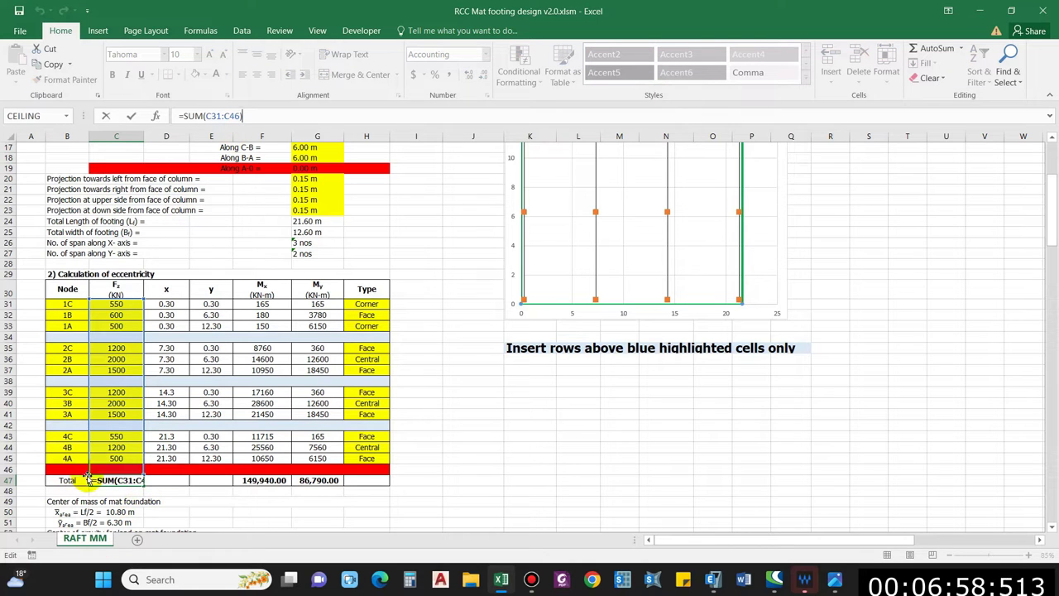
left_click(142, 478)
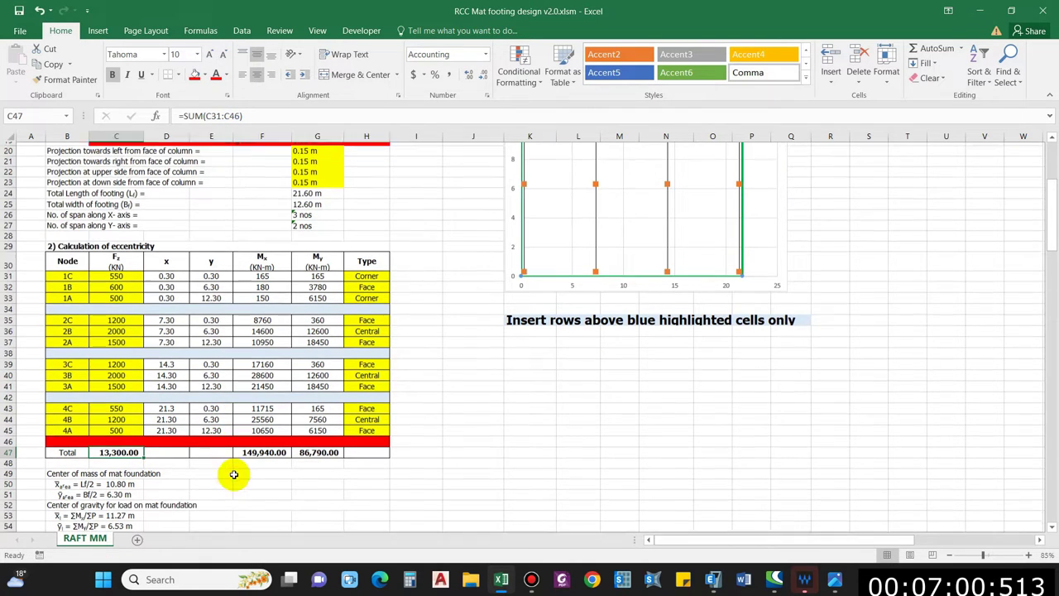
scroll(240, 465, "down", 1)
scroll(294, 430, "up", 1)
scroll(291, 348, "down", 1)
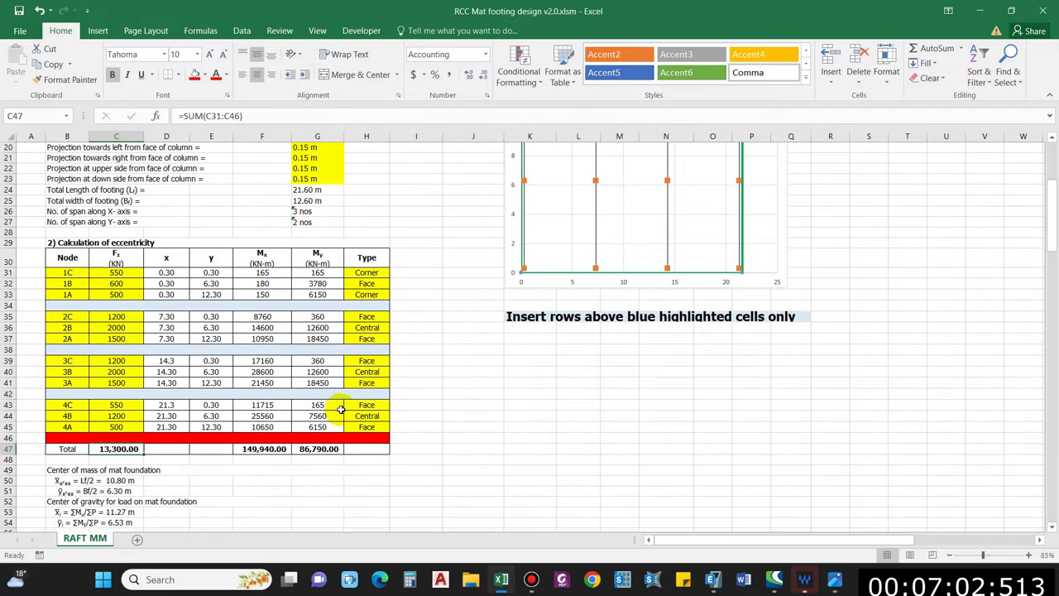
Step: Copy the Corner, Face, Corner types from nodes 1C–1A into H43:H45
left_click(369, 406)
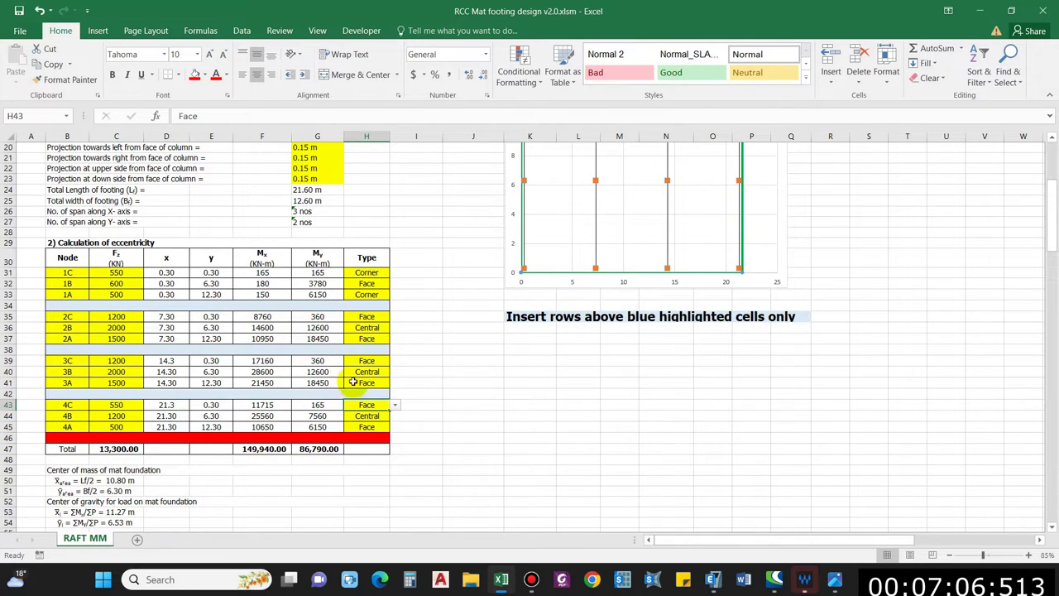
left_click_drag(371, 271, 367, 294)
key("ctrl+c")
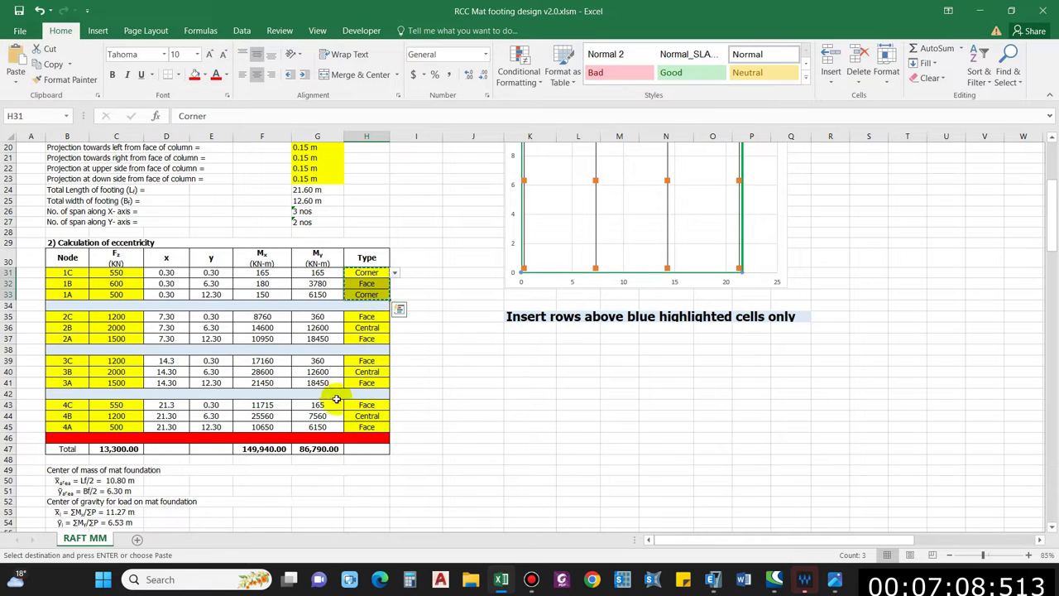
left_click(368, 415)
key("ctrl+v")
key("Return")
left_click(366, 404)
key("Return")
left_click(473, 426)
scroll(91, 436, "down", 1)
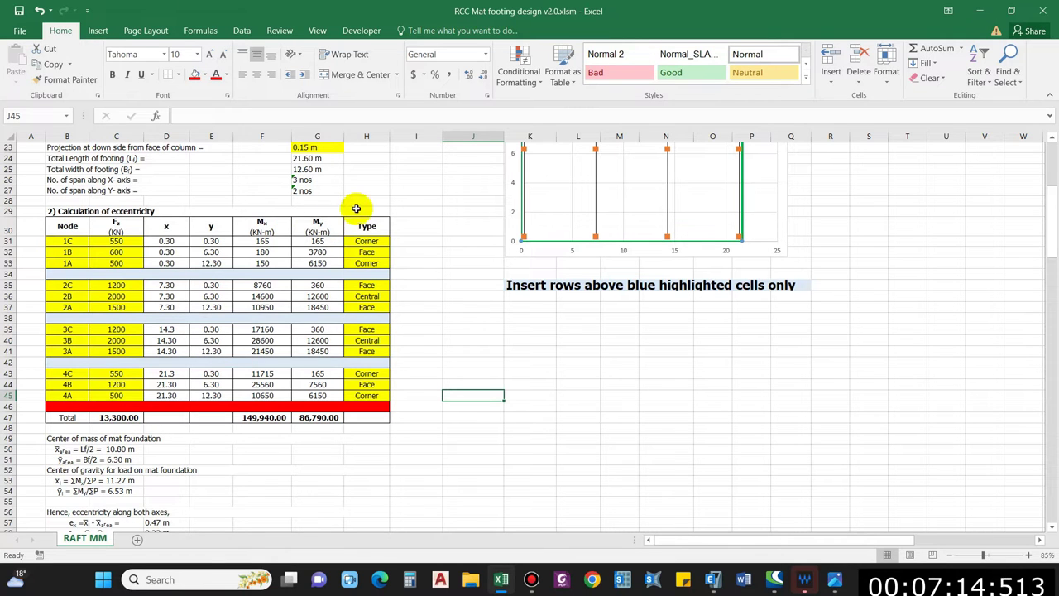
scroll(177, 412, "down", 1)
left_click(91, 406)
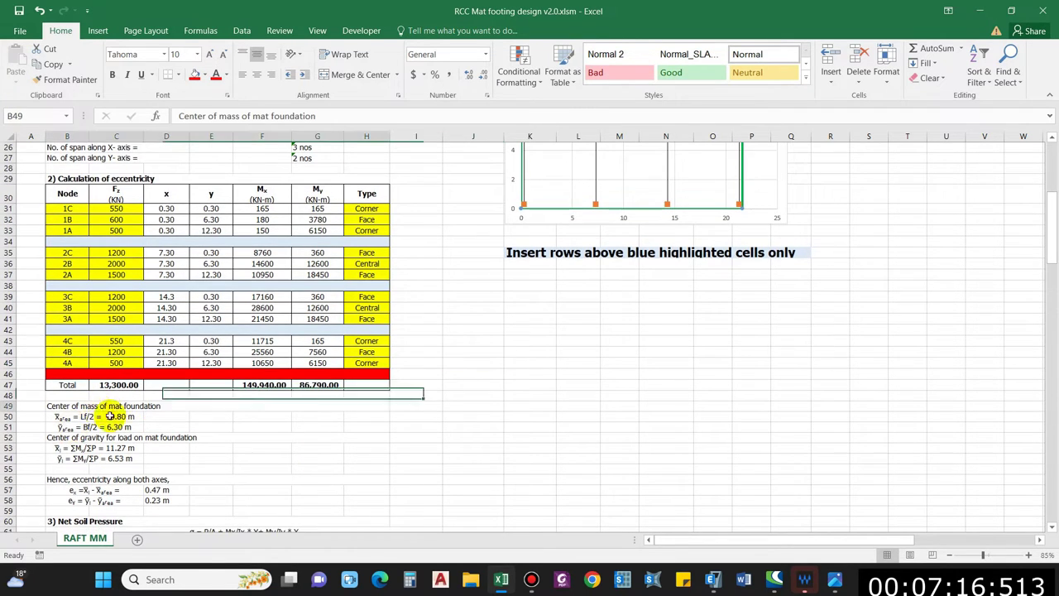
left_click(66, 417)
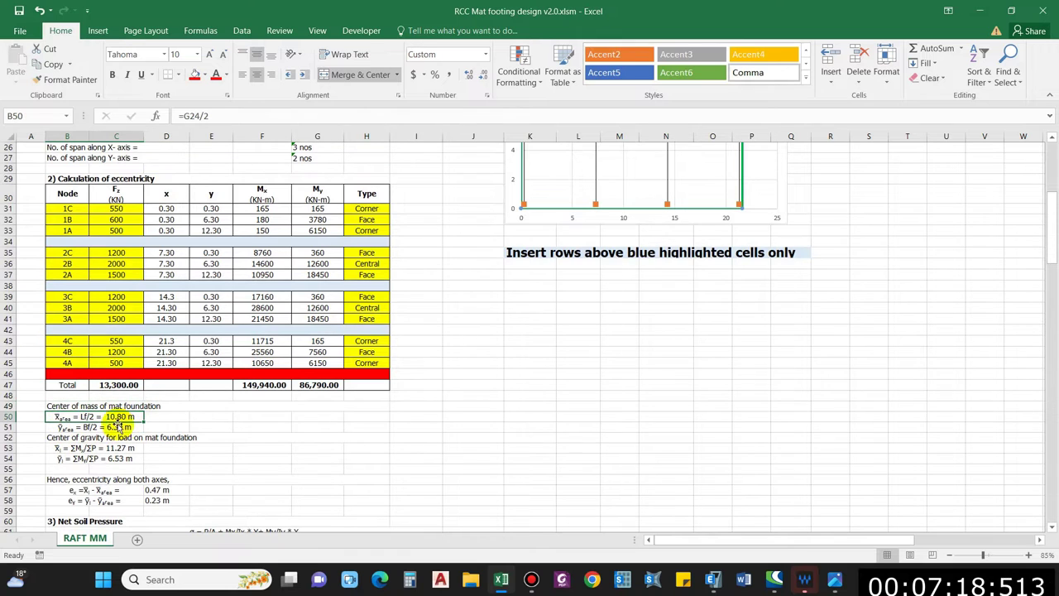
scroll(331, 339, "up", 3)
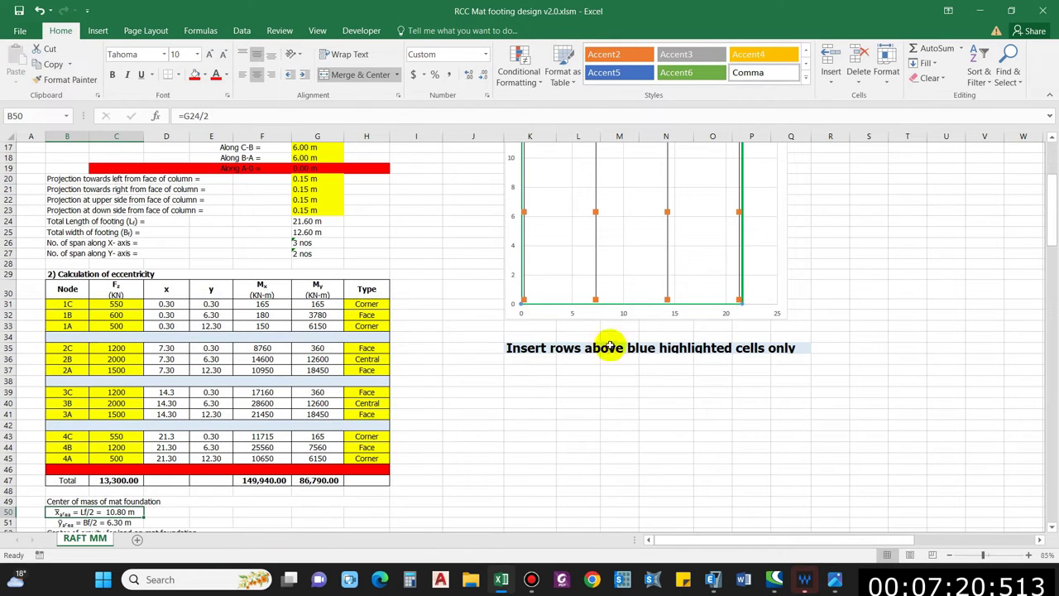
scroll(533, 207, "up", 2)
scroll(637, 273, "down", 1)
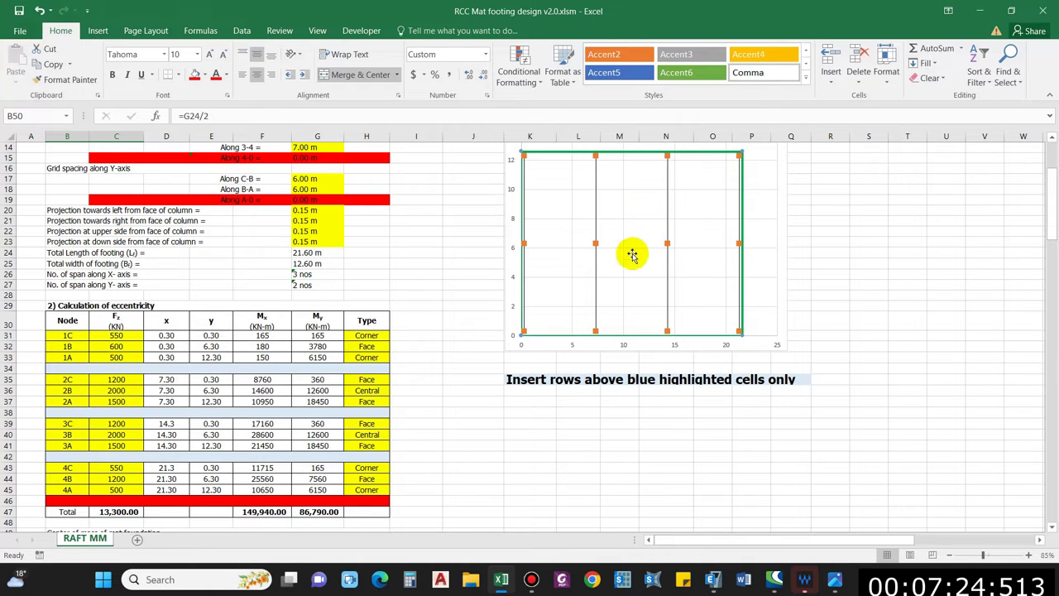
scroll(620, 256, "down", 3)
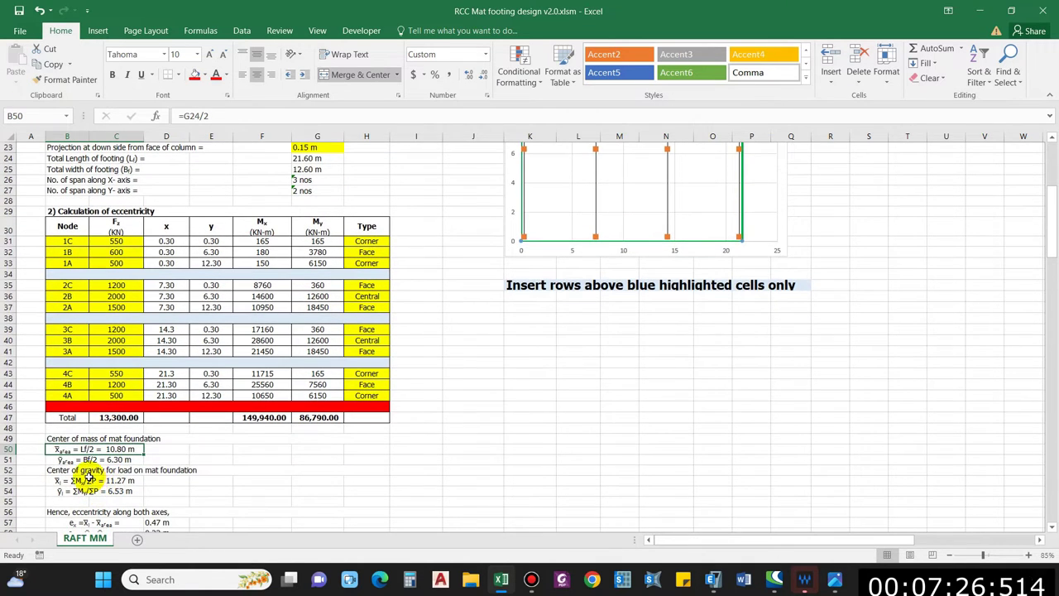
left_click(86, 480)
left_click(180, 470)
left_click(83, 480)
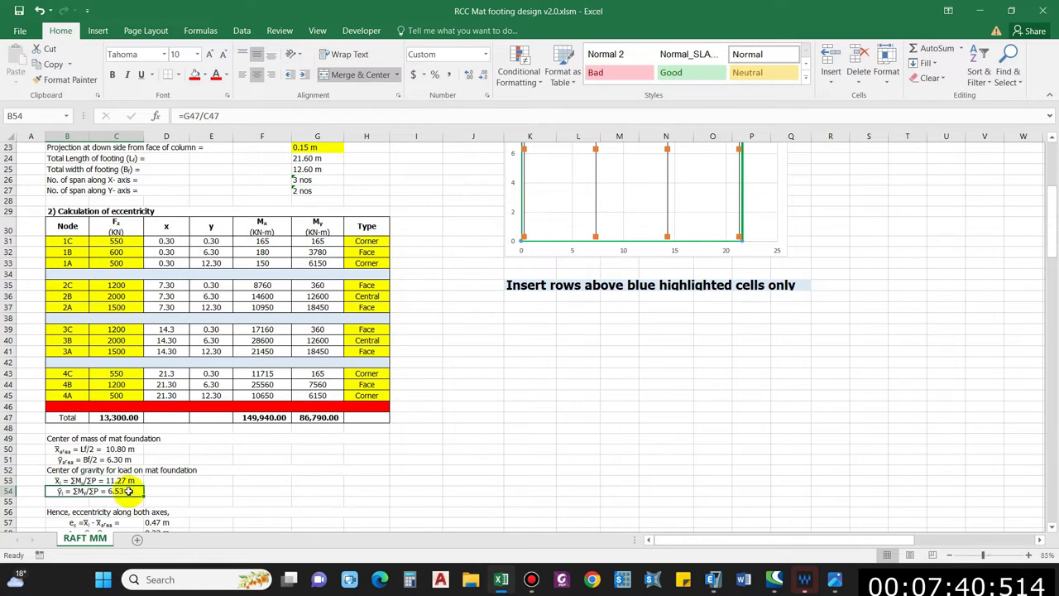
Step: Snap Excel beside the textbook photo and check eccentricities of 0.47 m in X and 0.23 m in Y
key("super+Left")
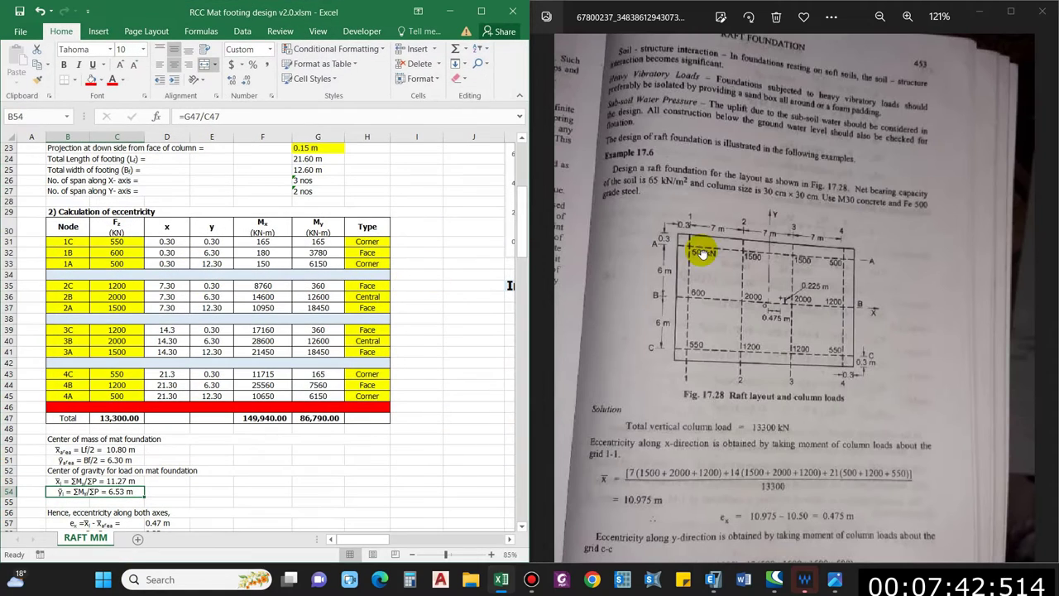
scroll(673, 414, "down", 2)
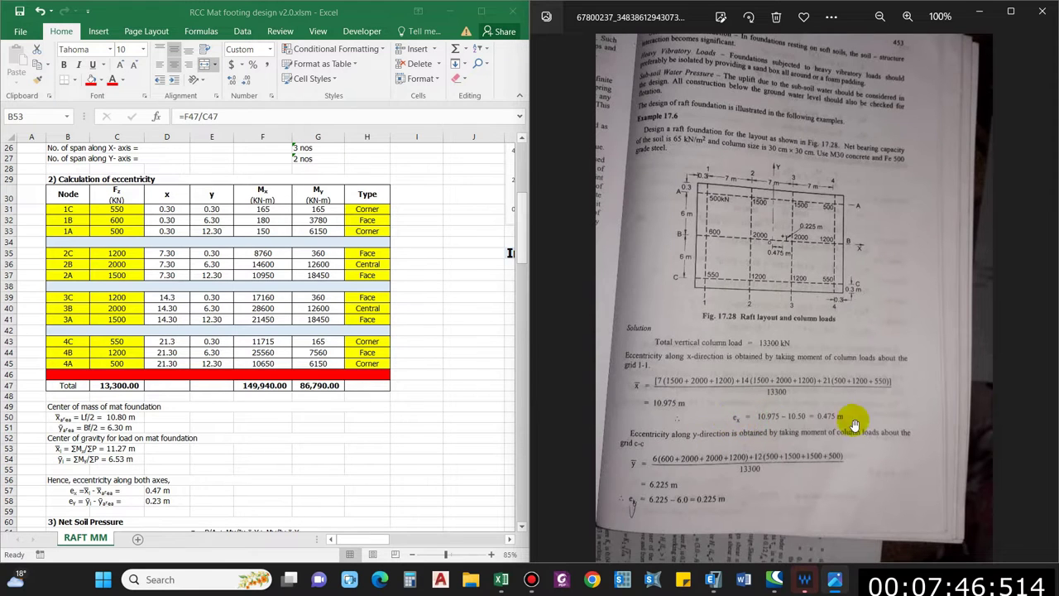
left_click(165, 491)
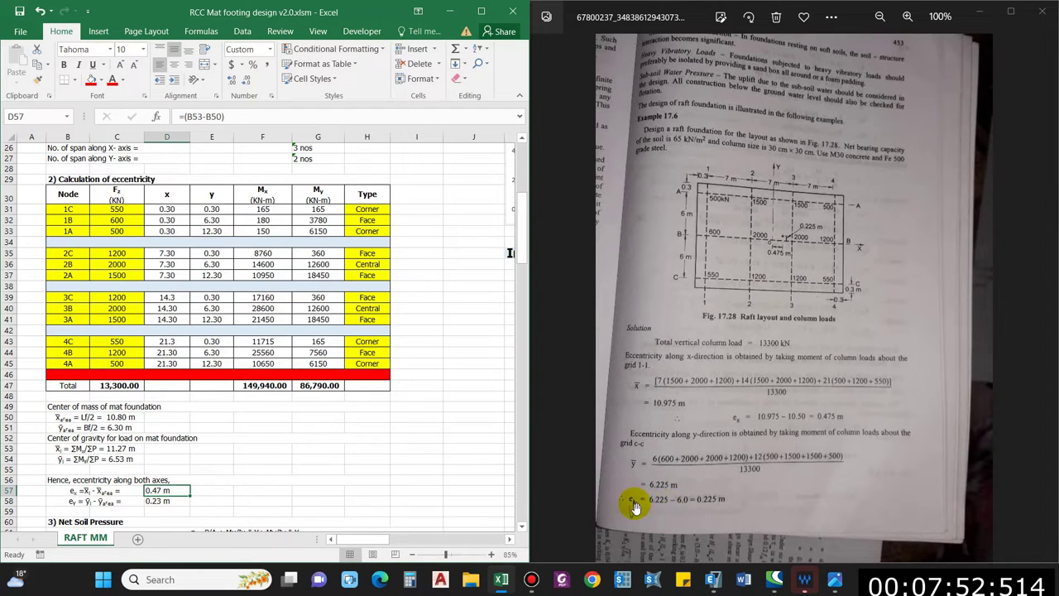
left_click(168, 511)
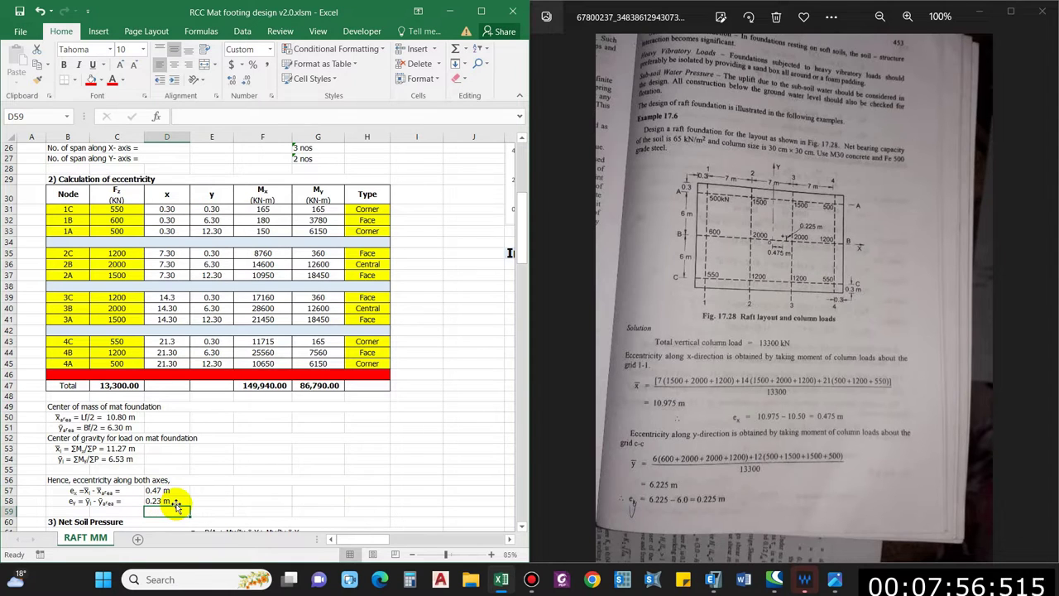
scroll(166, 501, "down", 1)
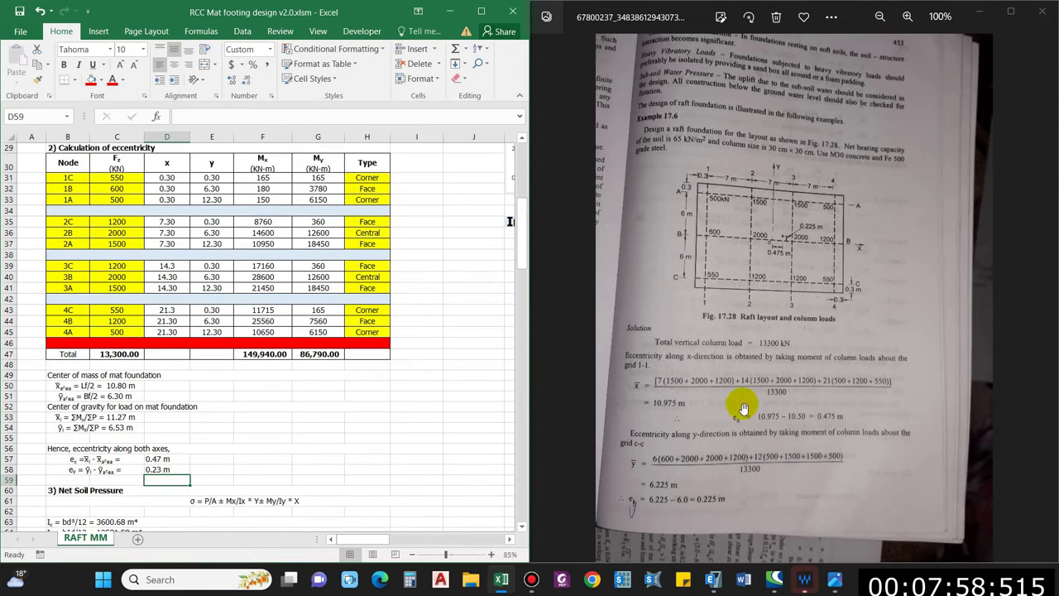
left_click(317, 459)
scroll(307, 449, "down", 1)
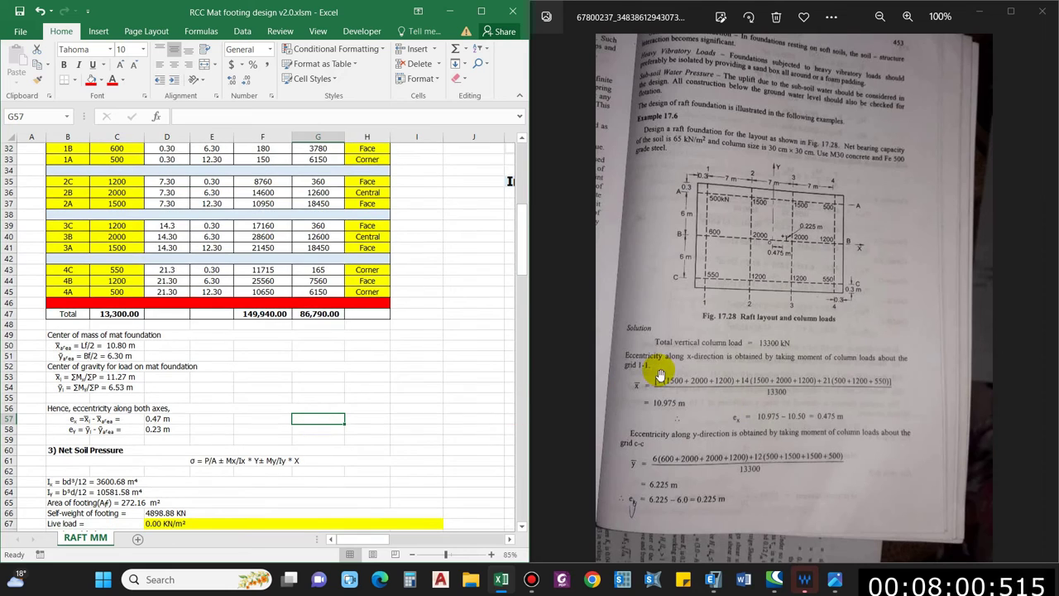
Step: Inspect the net soil pressure formula against the textbook page
scroll(745, 373, "down", 1)
scroll(208, 426, "down", 1)
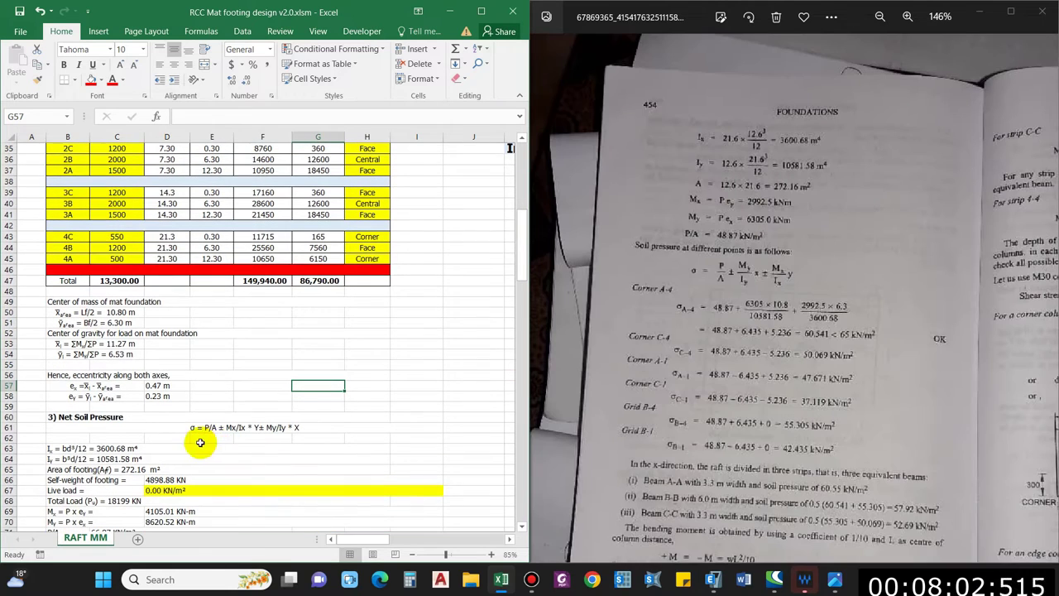
left_click(207, 437)
left_click(206, 430)
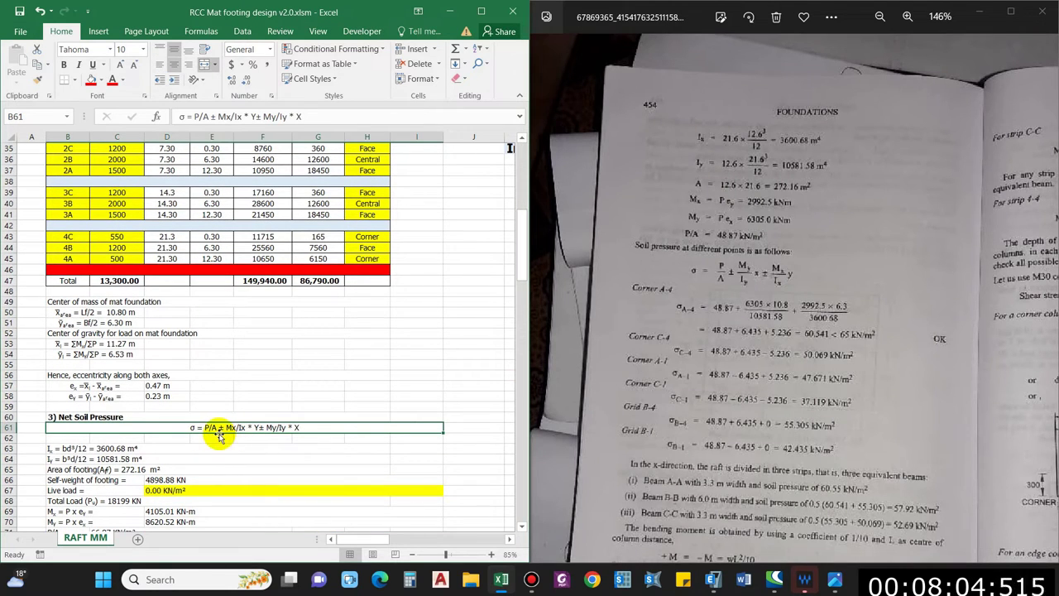
left_click_drag(721, 270, 716, 217)
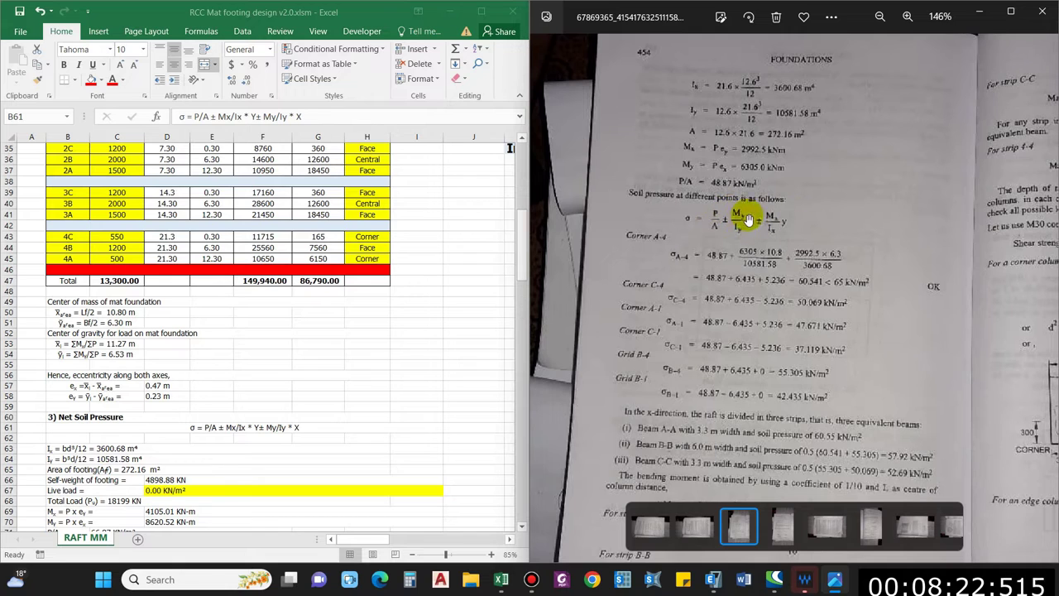
scroll(323, 364, "down", 2)
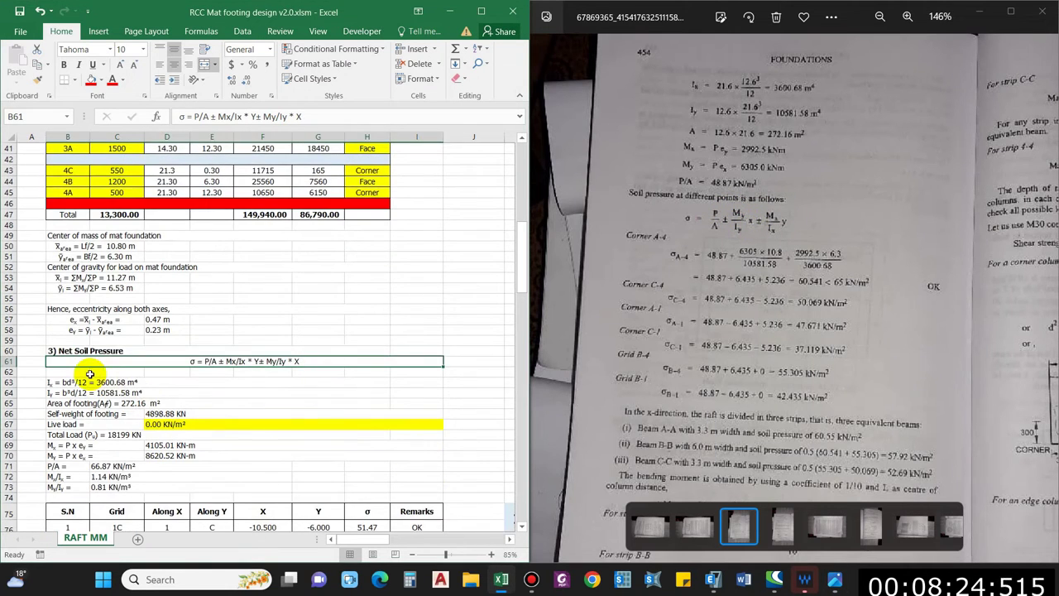
Step: Check Ix 3600.68 m⁴, Iy 10581.58 m⁴ and area 272.16 m², then edit D66's self-weight formula
left_click(53, 383)
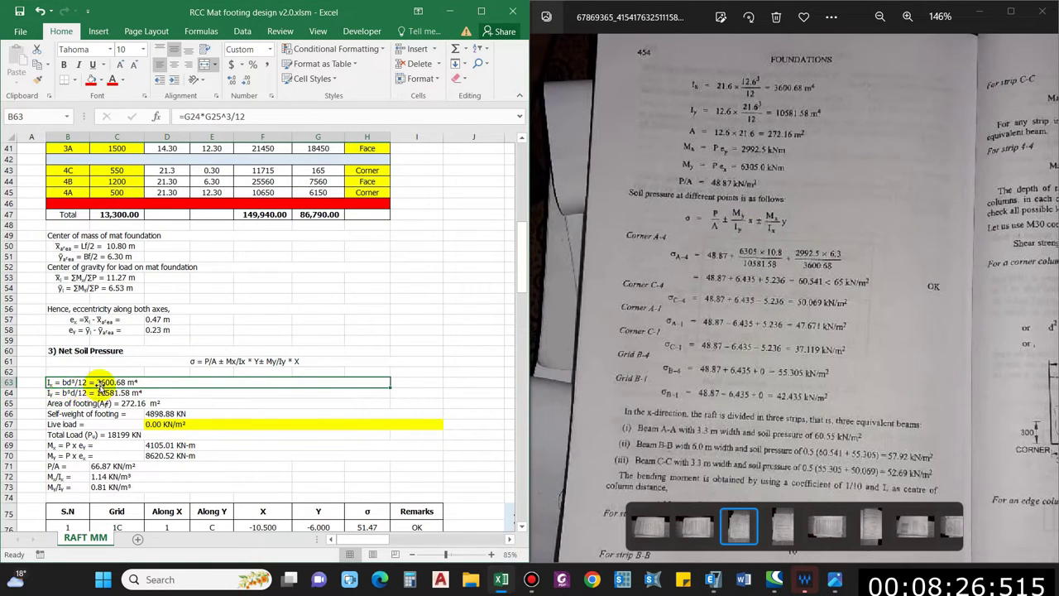
left_click(71, 392)
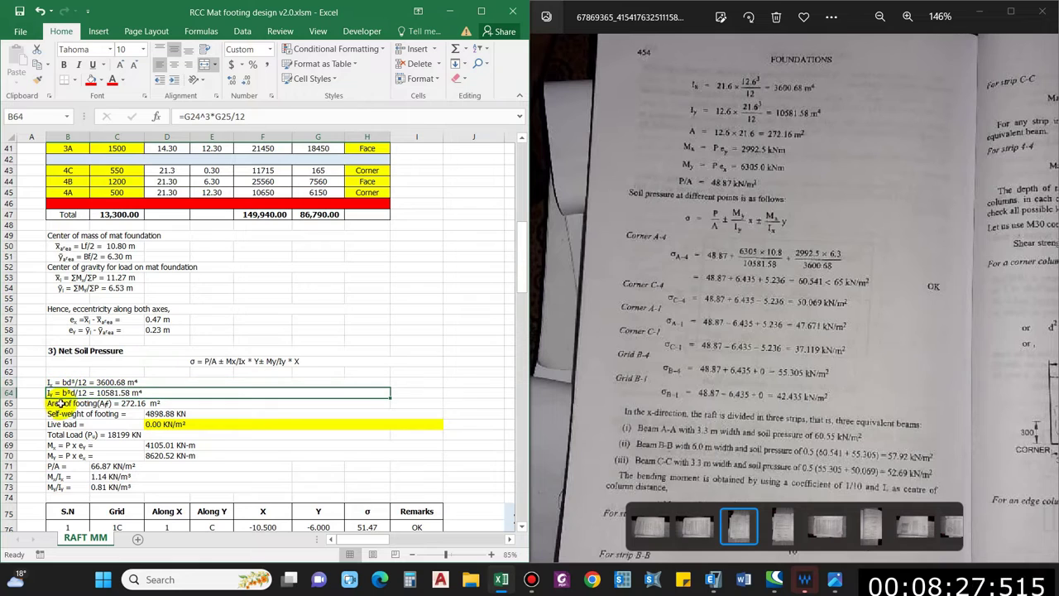
left_click(99, 403)
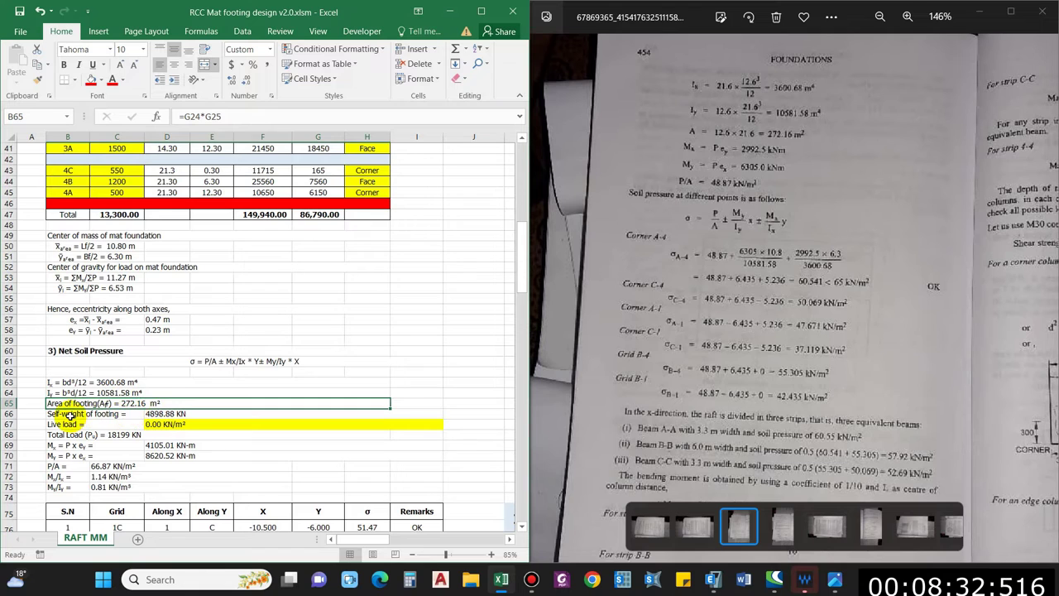
left_click(71, 413)
left_click(175, 414)
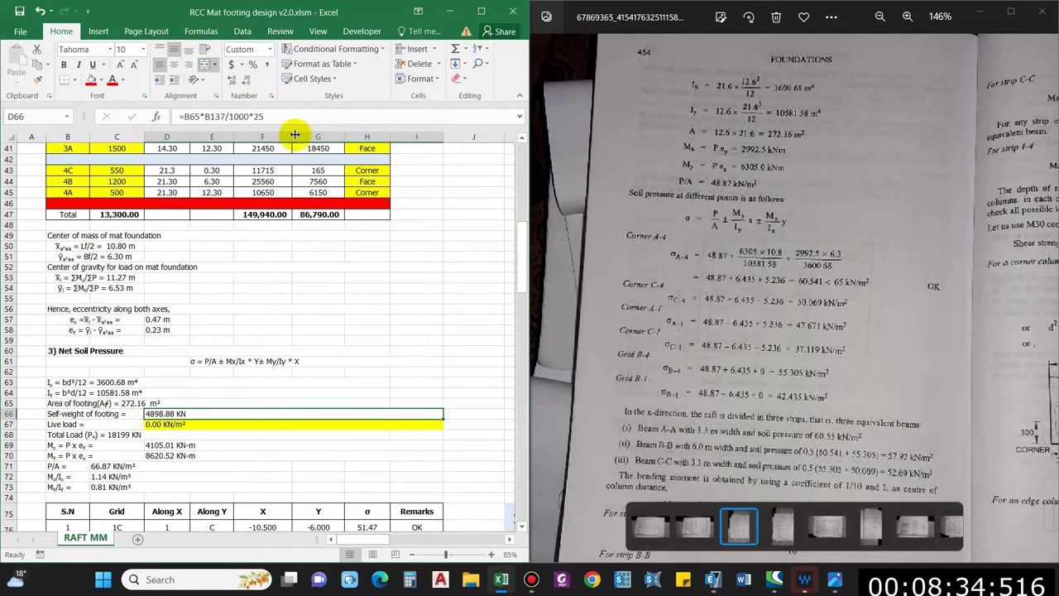
left_click(258, 118)
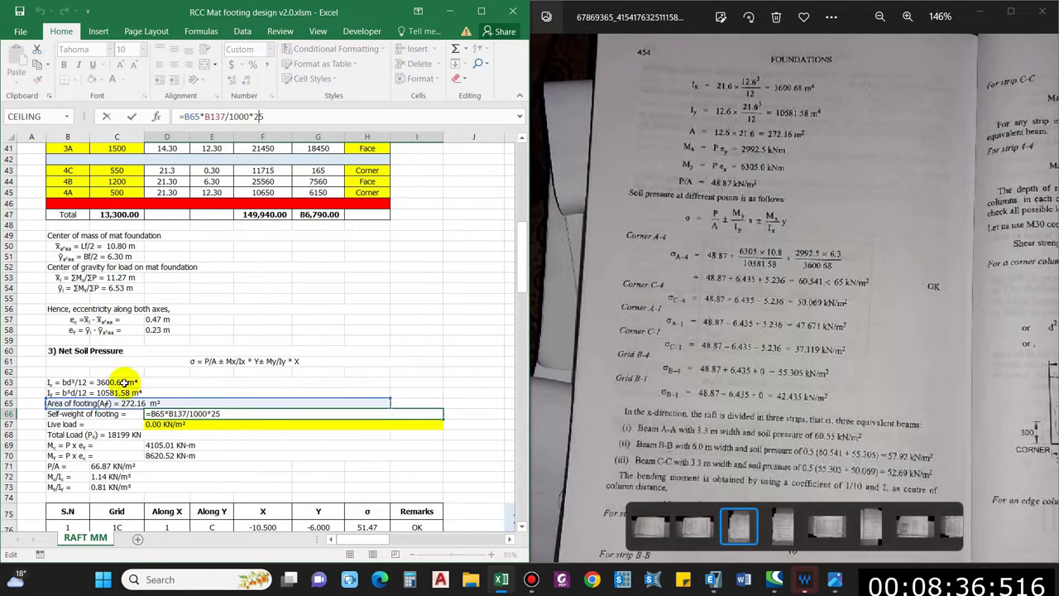
Step: Leave the self-weight formula unchanged and check the live load and total load values
left_click_drag(520, 264, 515, 402)
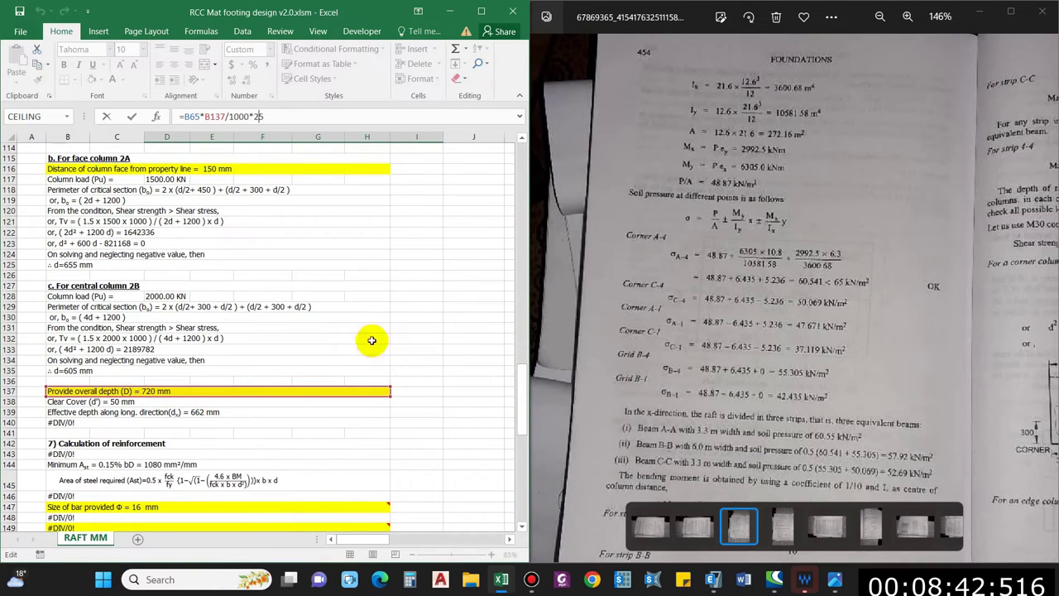
key("Escape")
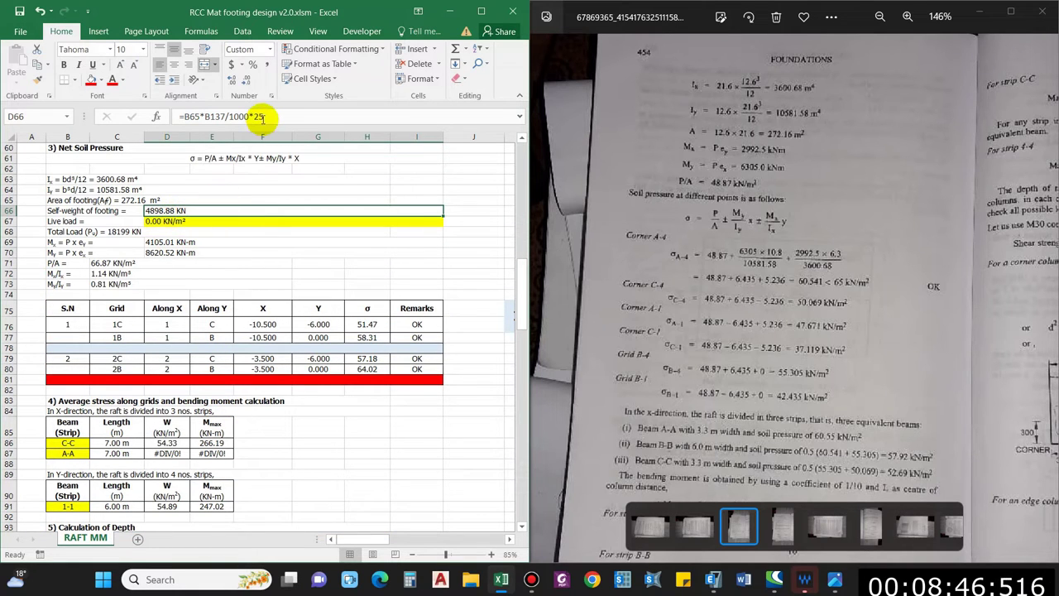
left_click(83, 221)
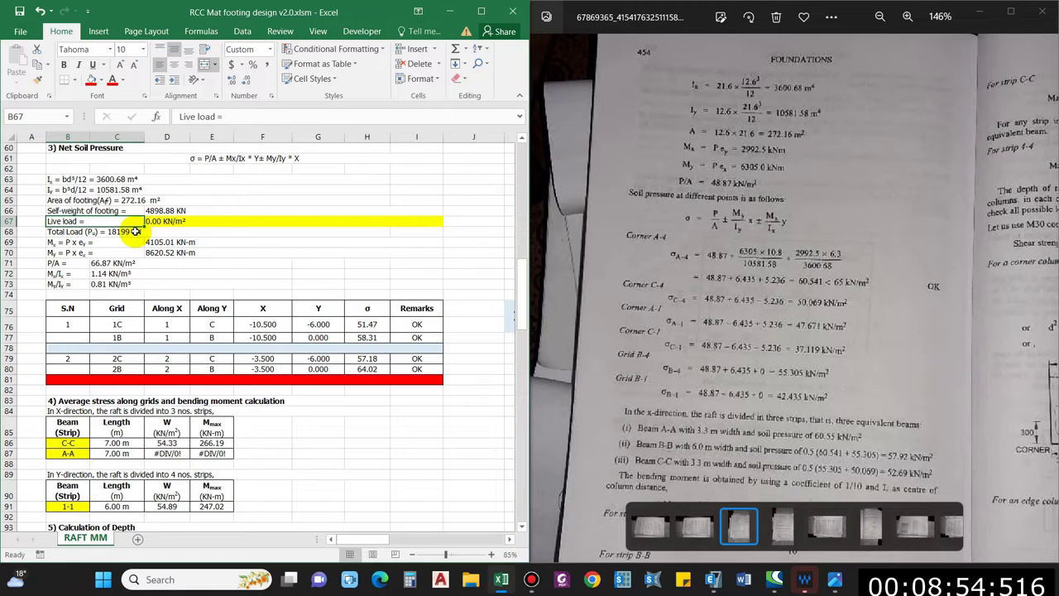
left_click(135, 231)
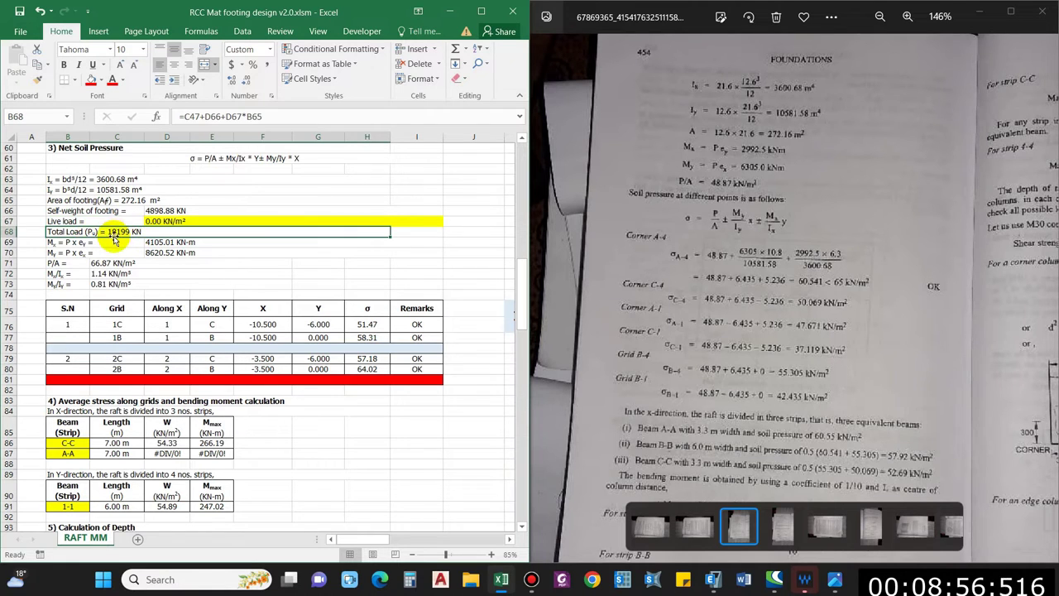
scroll(136, 398, "up", 4)
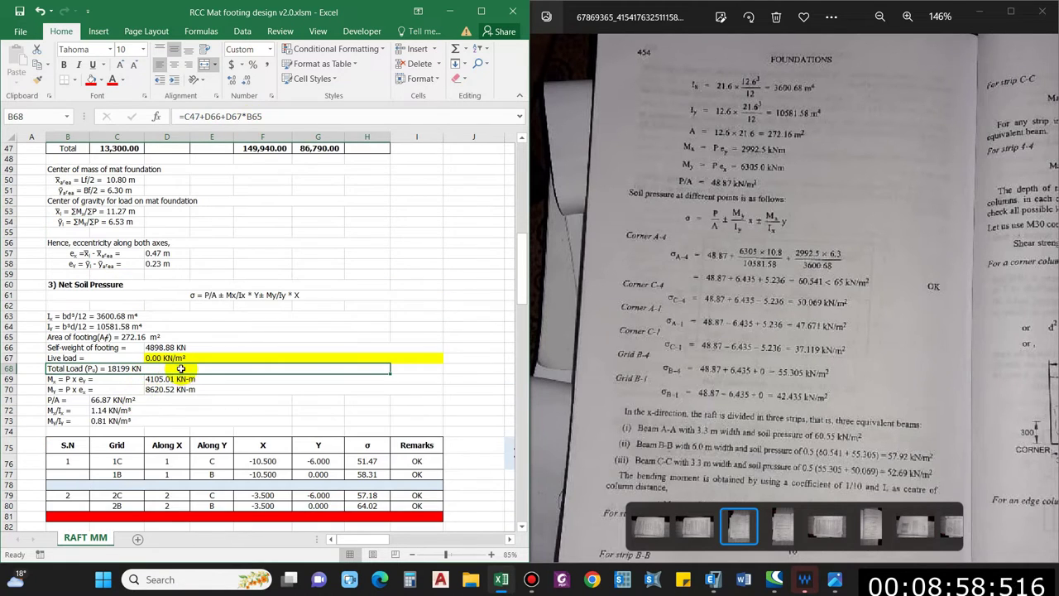
scroll(180, 368, "down", 1)
Step: Check the Mx and My moment rows and the σ = P/A soil pressure formula
left_click(77, 348)
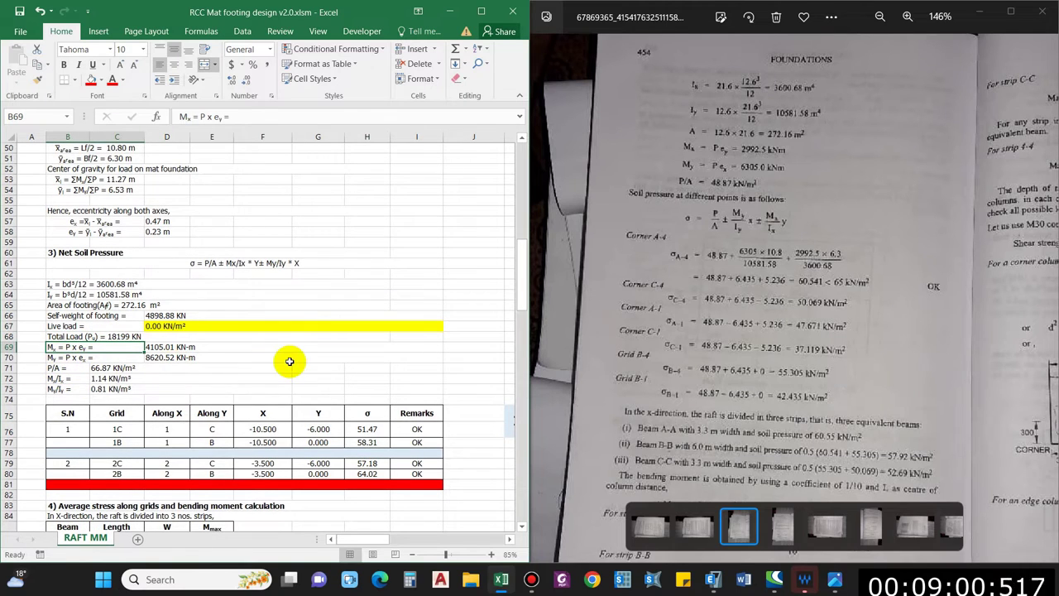
scroll(289, 361, "down", 1)
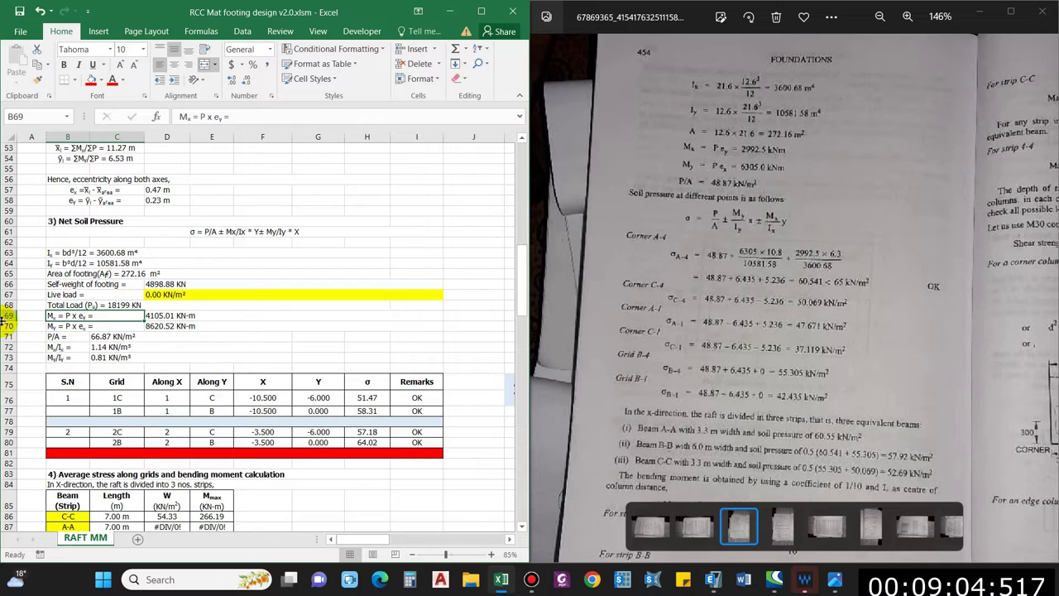
scroll(27, 331, "down", 1)
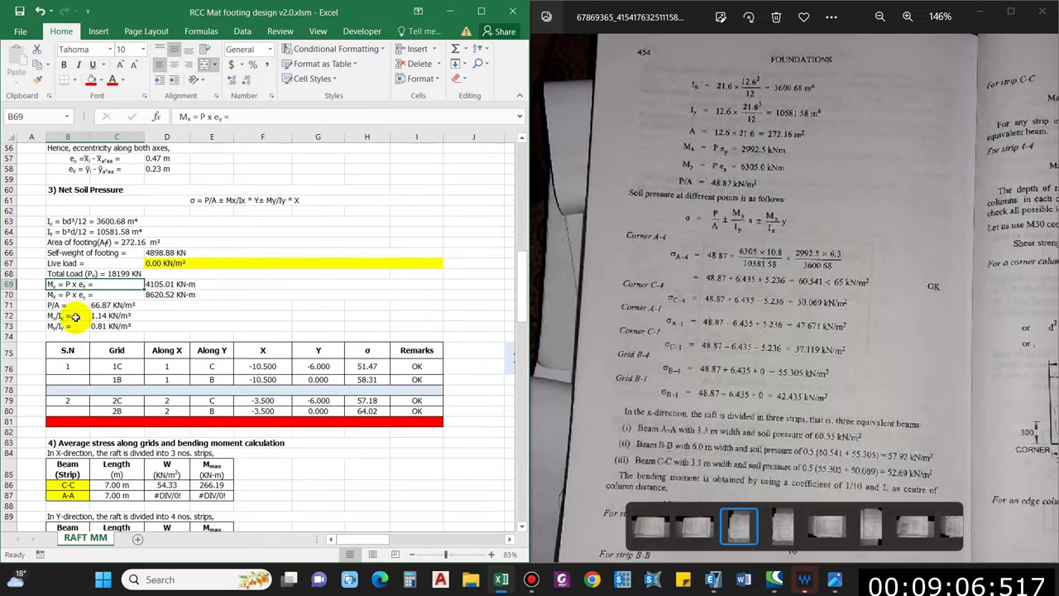
left_click(66, 290)
scroll(244, 327, "down", 1)
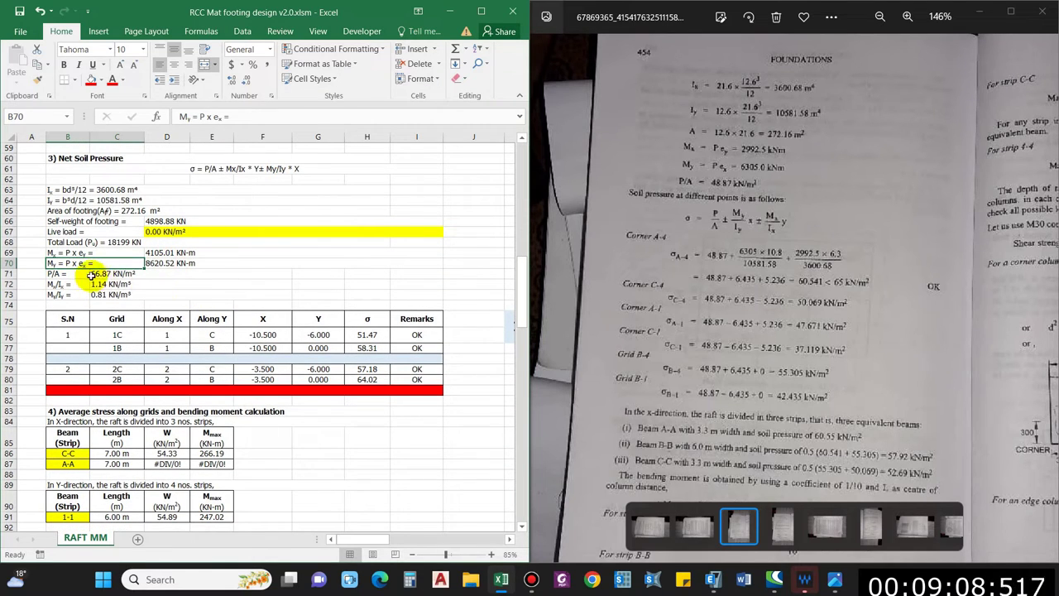
left_click(136, 275)
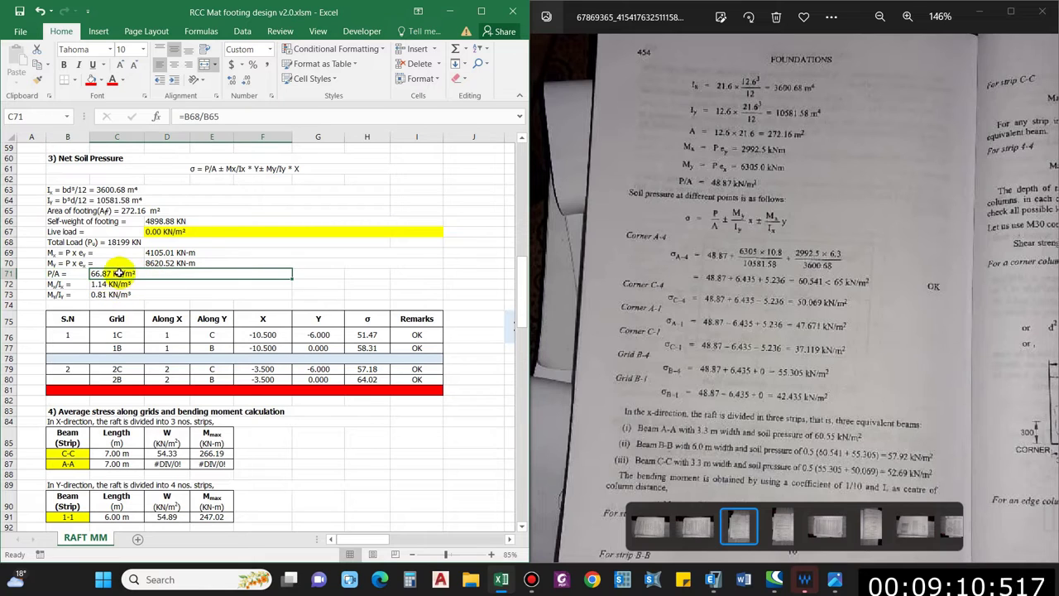
scroll(236, 212, "up", 1)
left_click(235, 201)
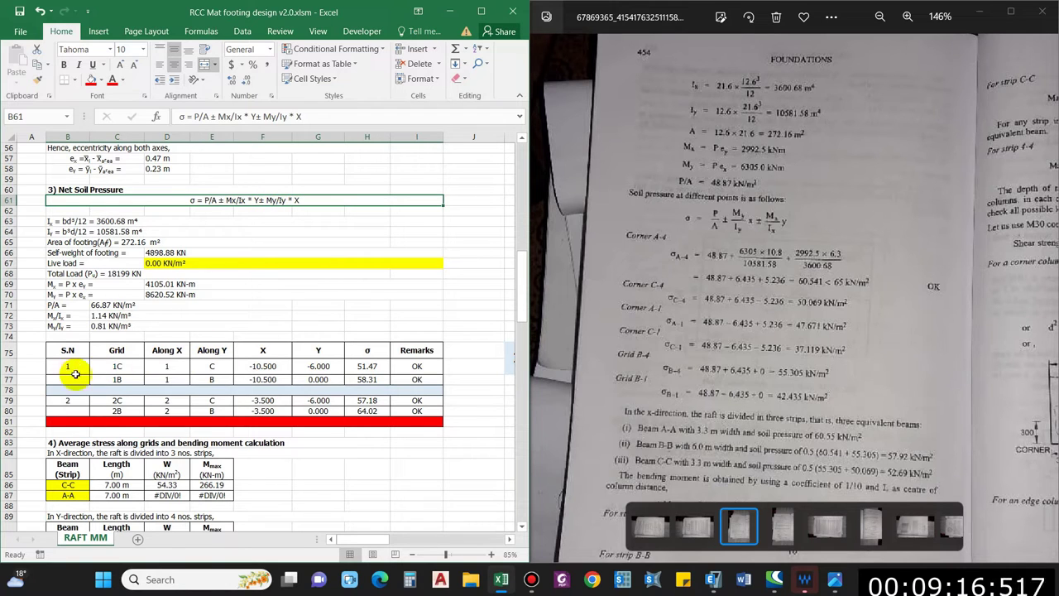
Step: Maximize Excel and bring the net soil pressure table (51.47–64.02 KN/m²) into view
scroll(115, 377, "down", 1)
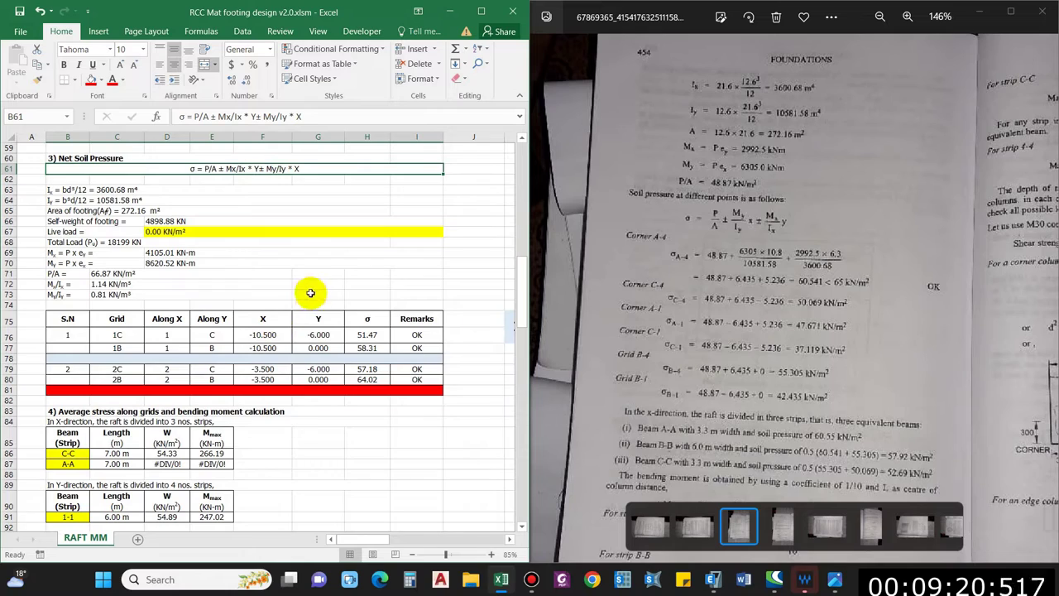
scroll(249, 326, "up", 4)
scroll(252, 361, "down", 2, "ctrl")
scroll(252, 361, "down", 3, "ctrl")
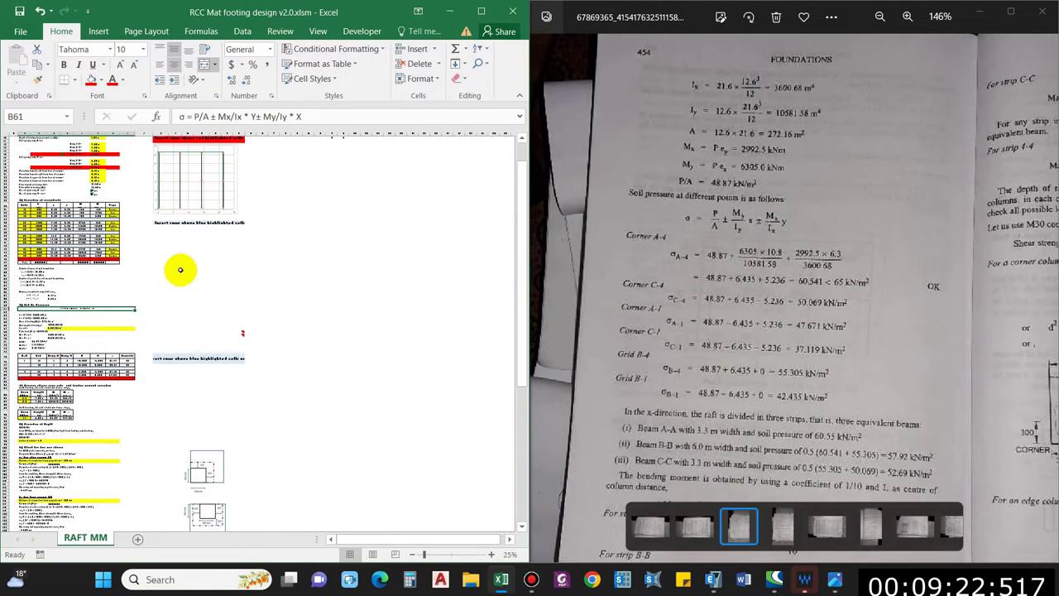
scroll(158, 165, "up", 1)
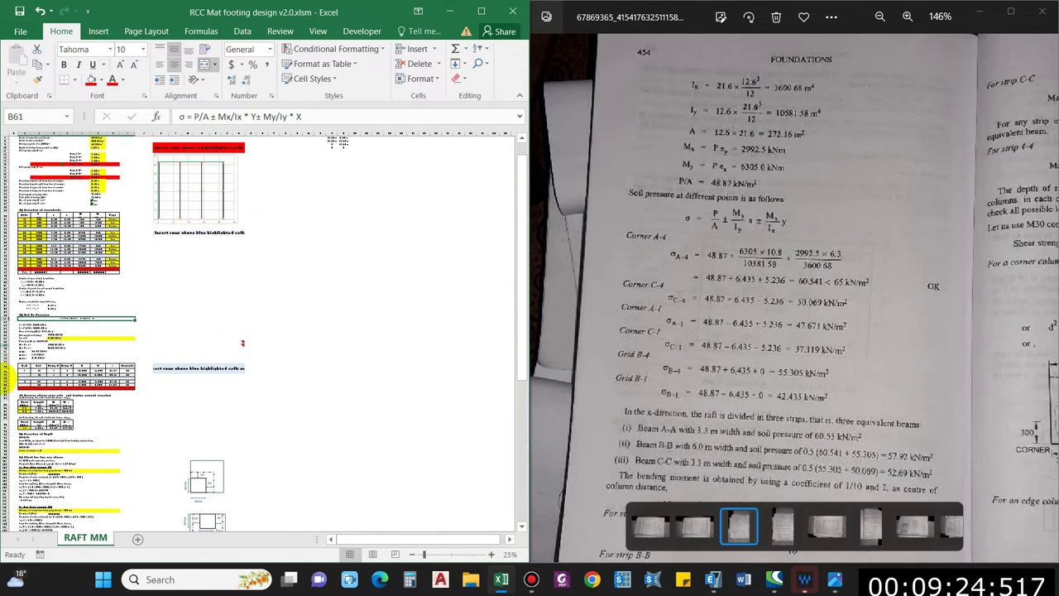
scroll(9, 377, "up", 3, "ctrl")
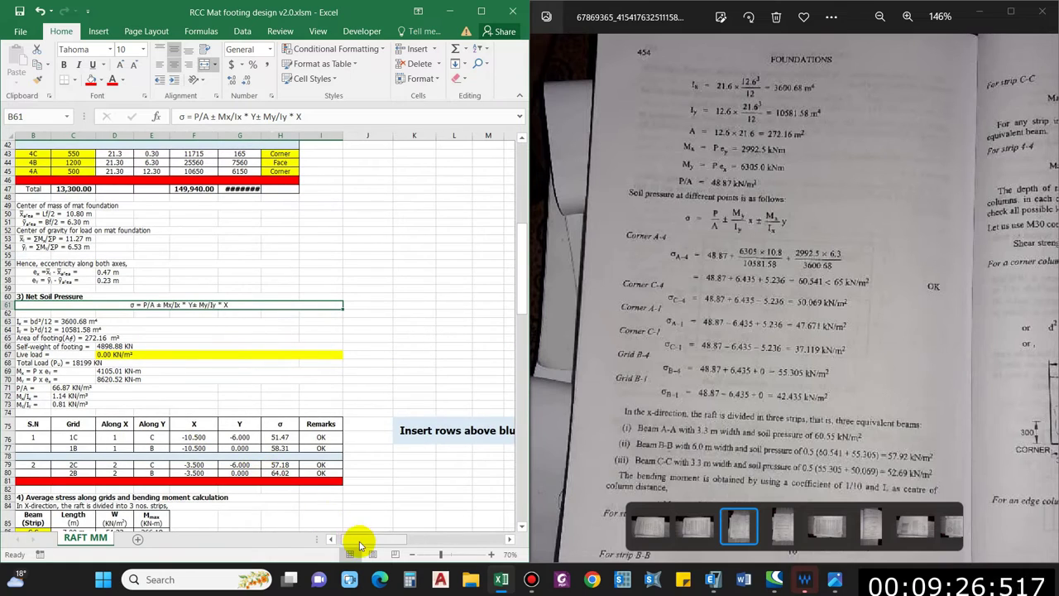
scroll(290, 430, "down", 2)
scroll(289, 430, "left", 1)
scroll(141, 385, "down", 4)
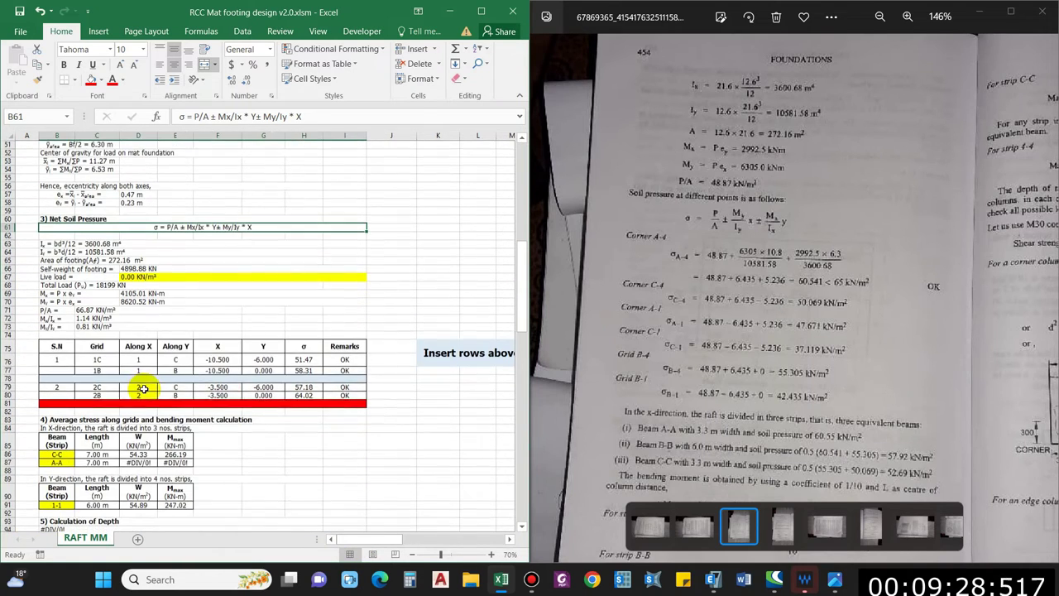
scroll(10, 364, "up", 2)
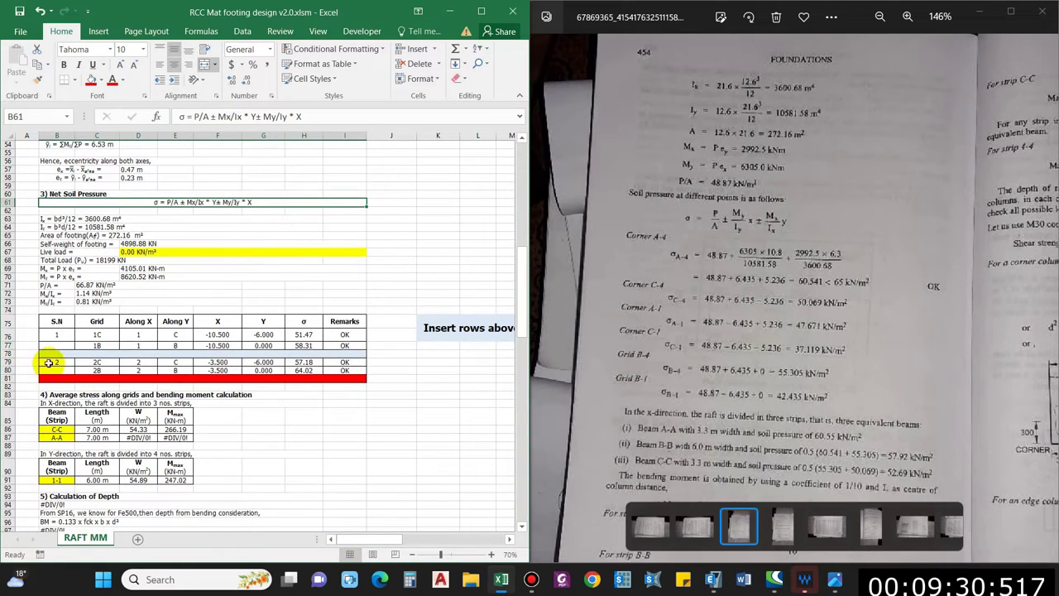
left_click(480, 10)
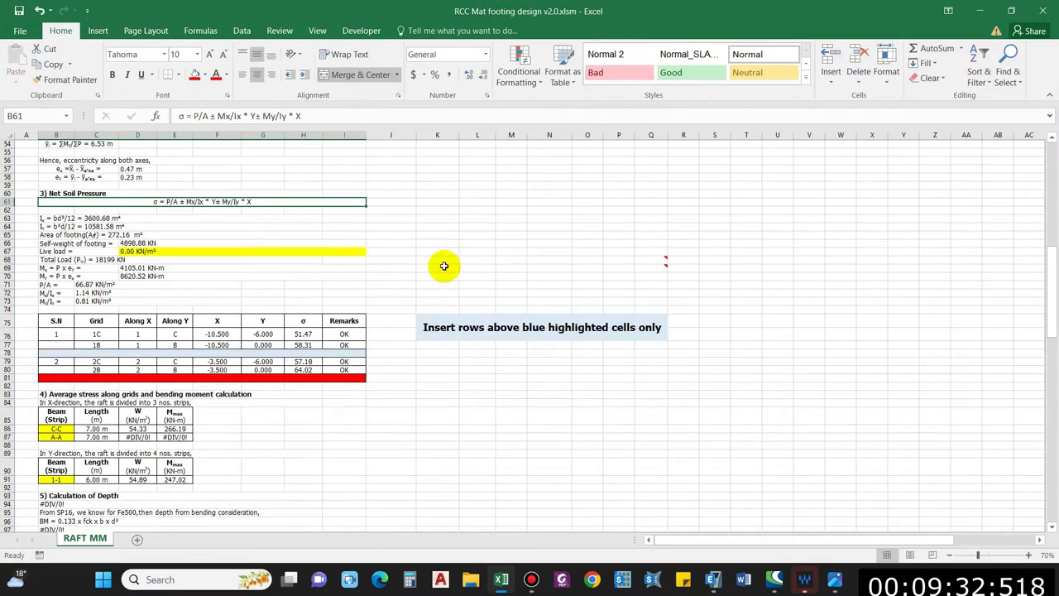
scroll(458, 313, "up", 4)
scroll(458, 313, "up", 10)
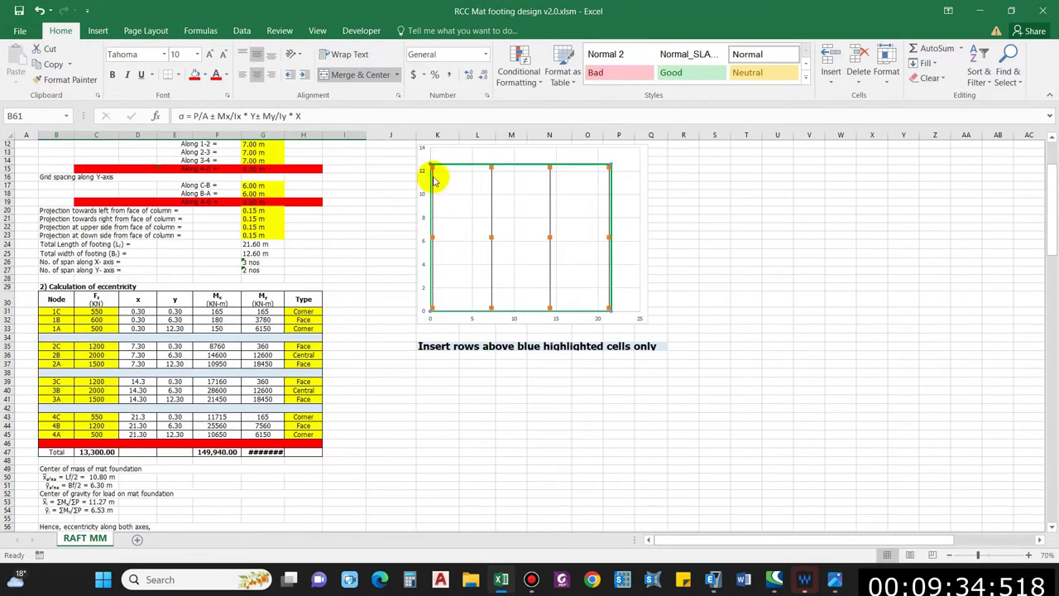
scroll(444, 280, "down", 5)
scroll(445, 280, "down", 5)
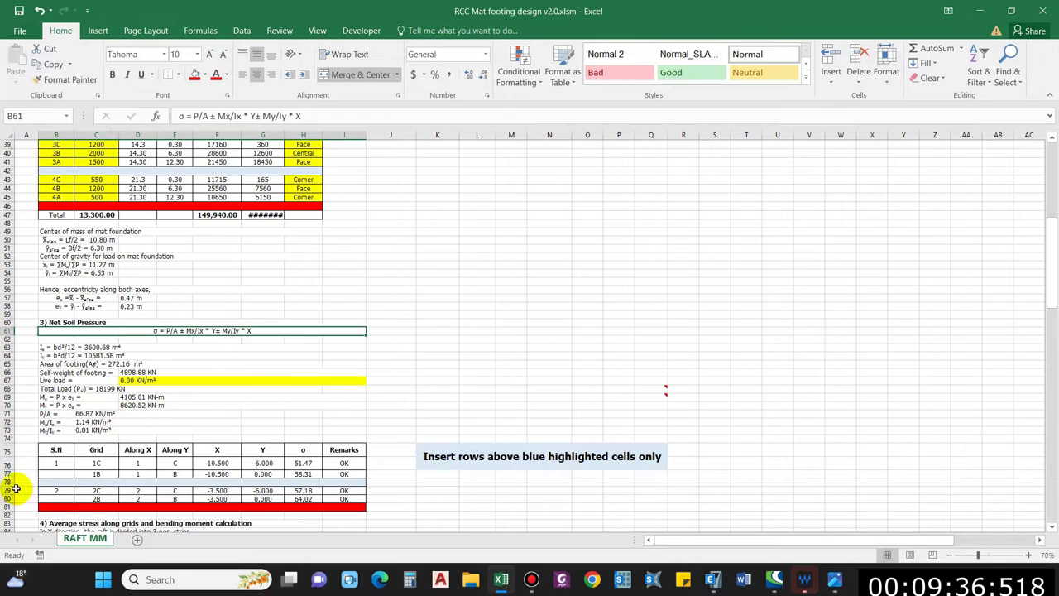
Step: Insert row 78 and fill it down as grid point 1A with coordinates and pressure formula
left_click(6, 484)
scroll(166, 339, "up", 3)
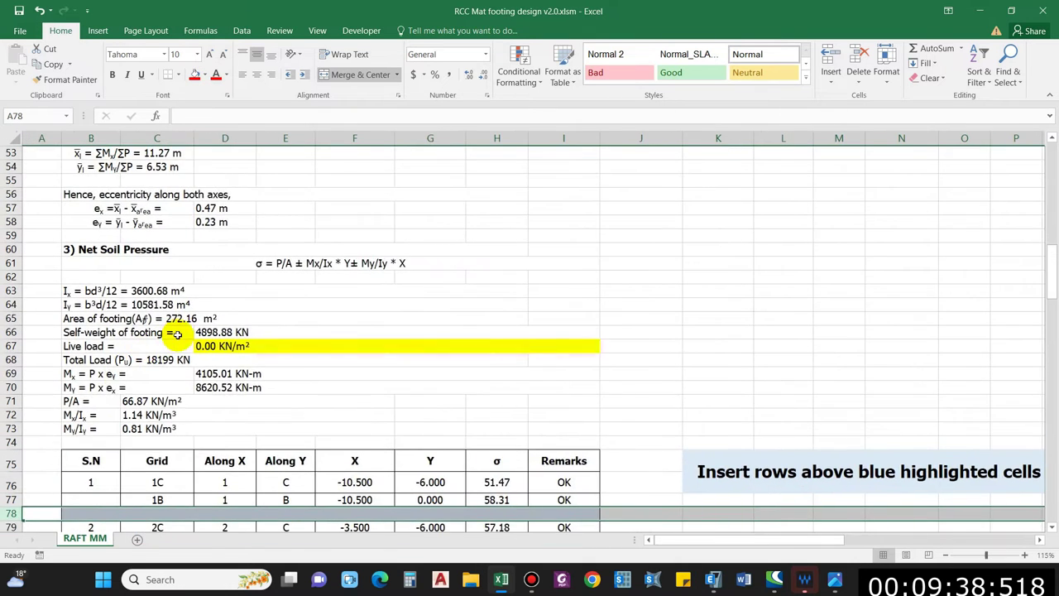
key("ctrl+shift+plus")
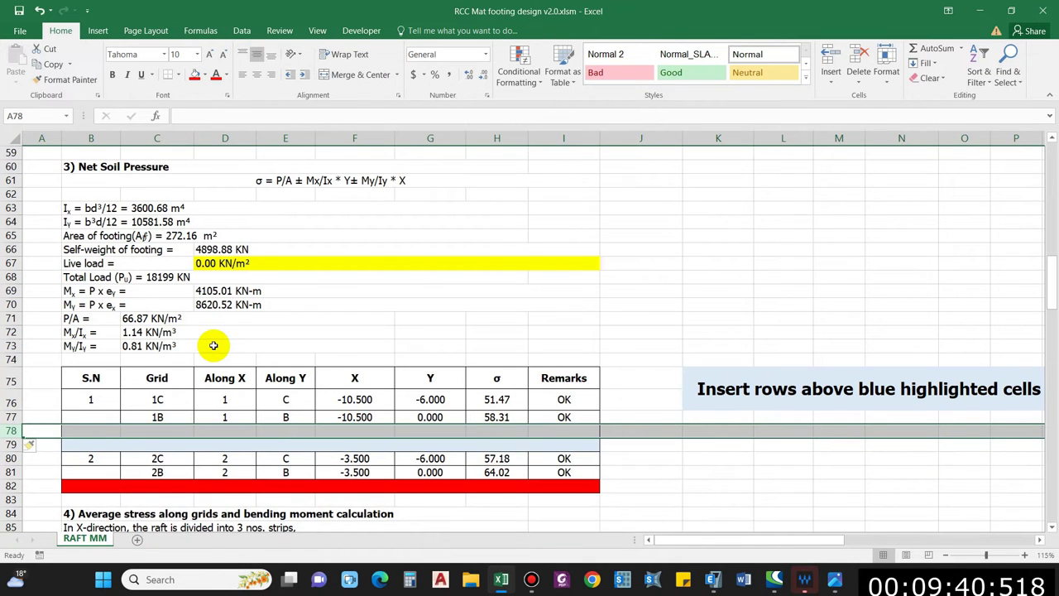
scroll(207, 354, "down", 2)
left_click(185, 339)
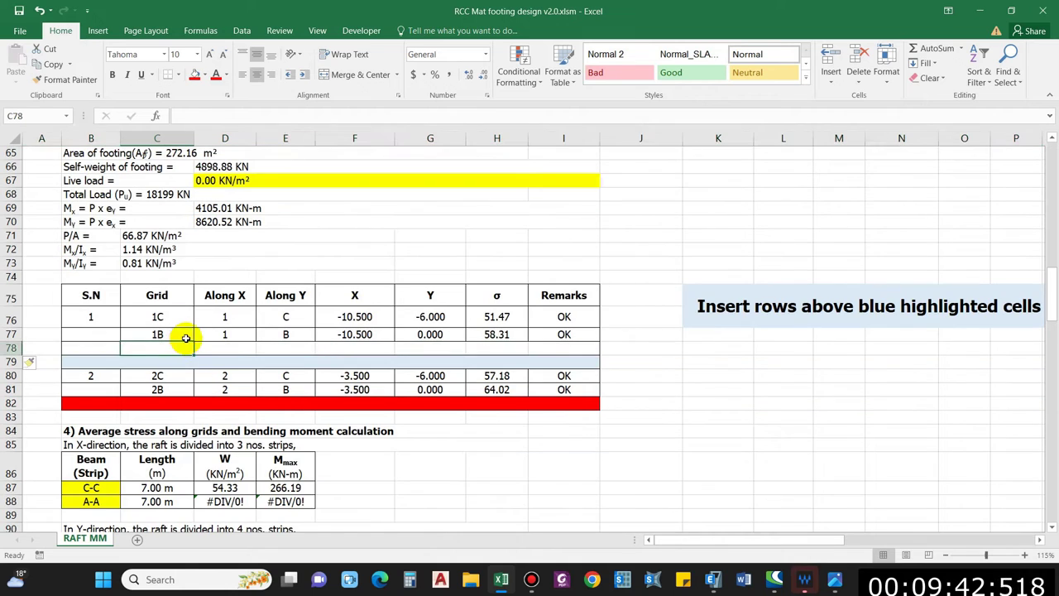
left_click_drag(194, 341, 189, 351)
left_click(242, 335)
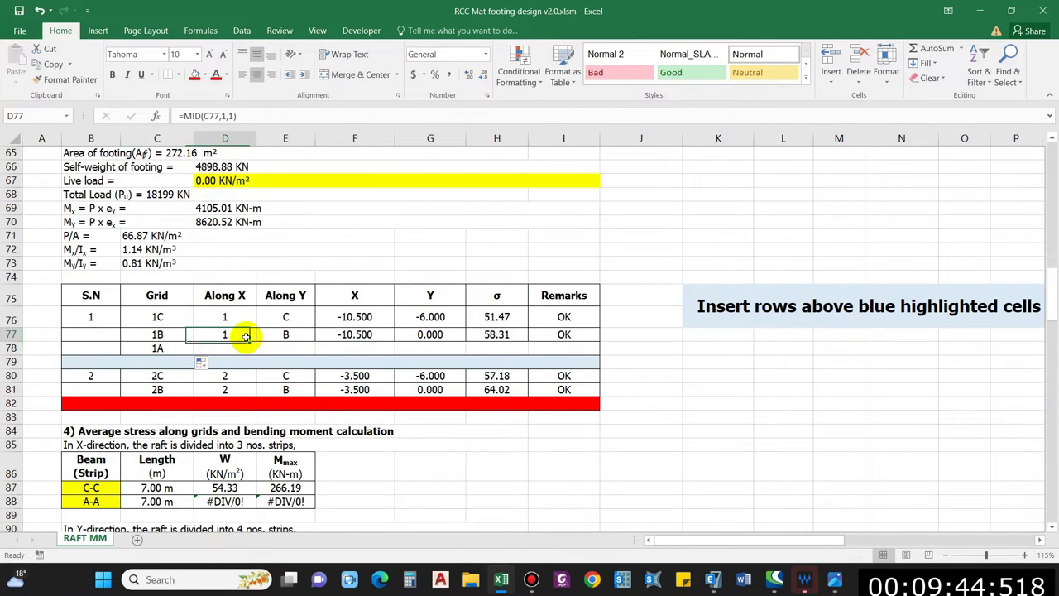
left_click_drag(256, 341, 254, 354)
left_click(286, 334)
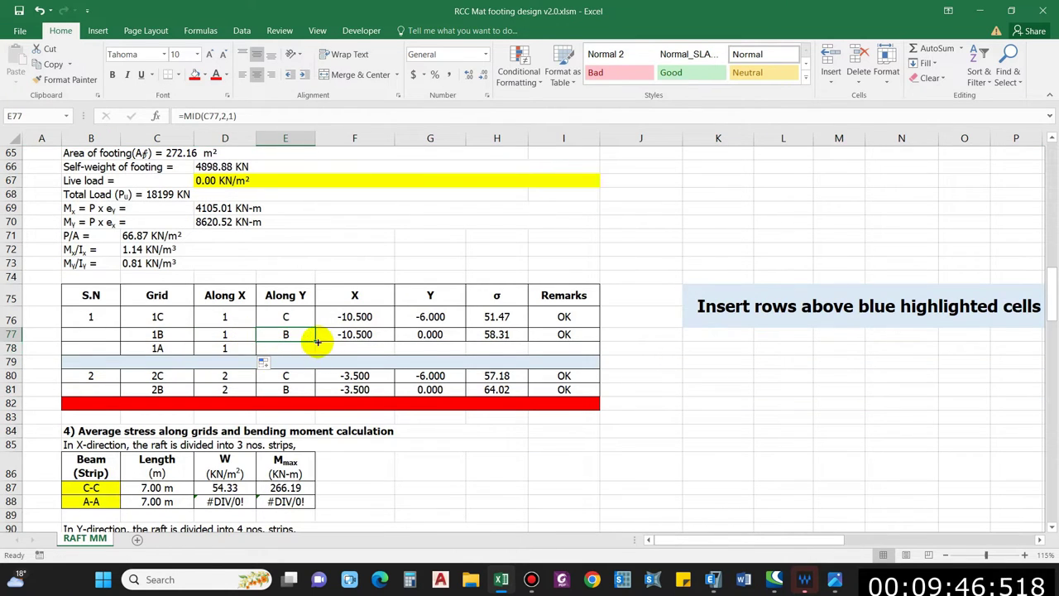
left_click_drag(315, 341, 316, 351)
left_click_drag(355, 334, 431, 350)
left_click(496, 334)
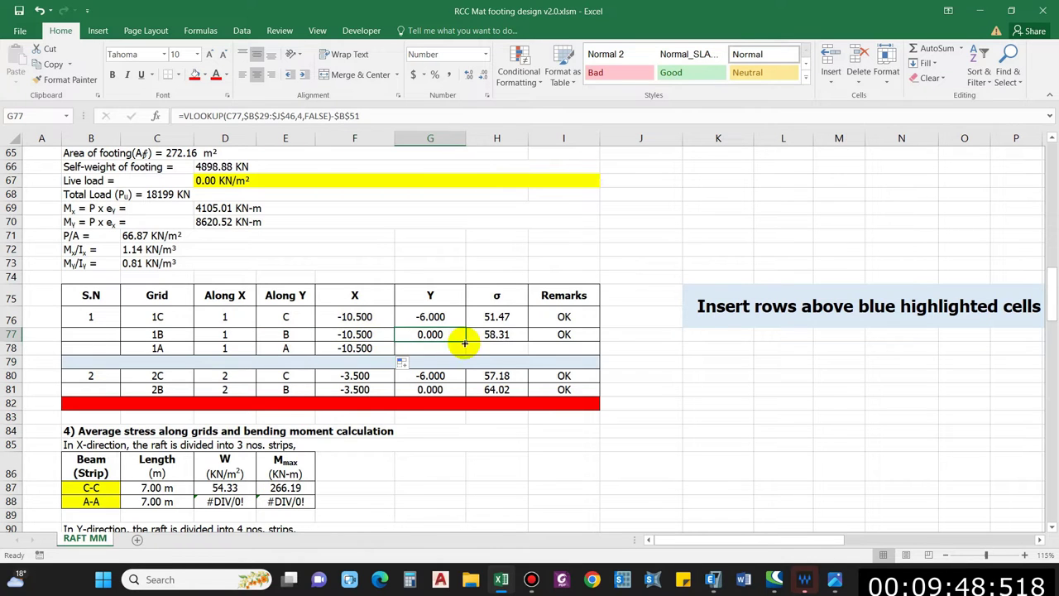
left_click_drag(527, 340, 527, 351)
Step: Insert rows above the red bar and fill row 82 as grid 2A, including the remarks
scroll(527, 351, "down", 2)
left_click(10, 404)
key("ctrl+shift+equal")
key("ctrl+shift+equal")
key("ctrl+shift+equal")
key("ctrl+shift+equal")
key("ctrl+shift+equal")
key("ctrl+shift+equal")
key("ctrl+shift+equal")
key("ctrl+shift+equal")
key("ctrl+shift+equal")
key("ctrl+shift+equal")
key("ctrl+shift+equal")
key("ctrl+shift+equal")
key("ctrl+shift+equal")
key("ctrl+shift+equal")
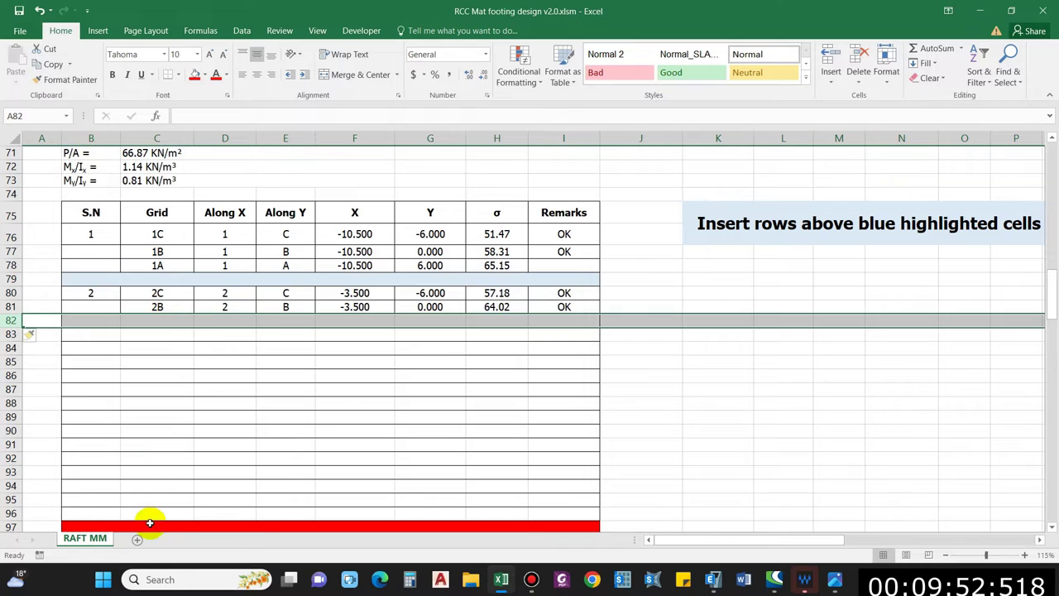
left_click(163, 306)
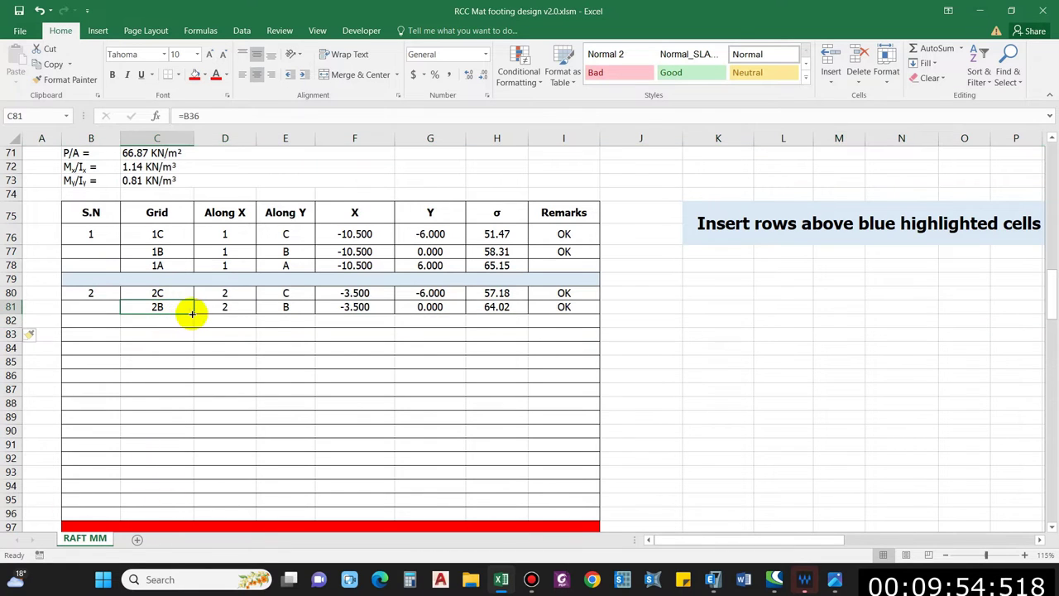
left_click_drag(192, 312, 192, 326)
left_click(258, 313)
left_click_drag(258, 313, 258, 326)
left_click_drag(314, 313, 315, 326)
left_click_drag(395, 313, 394, 326)
left_click_drag(465, 313, 465, 326)
left_click_drag(528, 313, 527, 326)
left_click_drag(599, 312, 599, 326)
left_click_drag(599, 257, 599, 271)
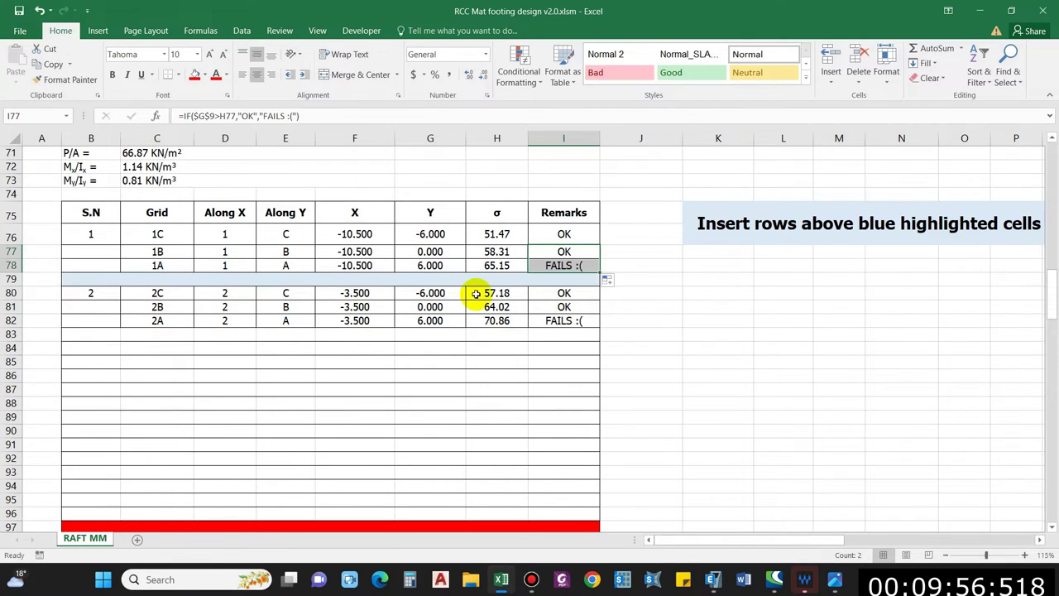
Step: Copy the grid group 2 block B79:I82 and paste it at B83 and B87 for grids 3 and 4
scroll(137, 269, "down", 1)
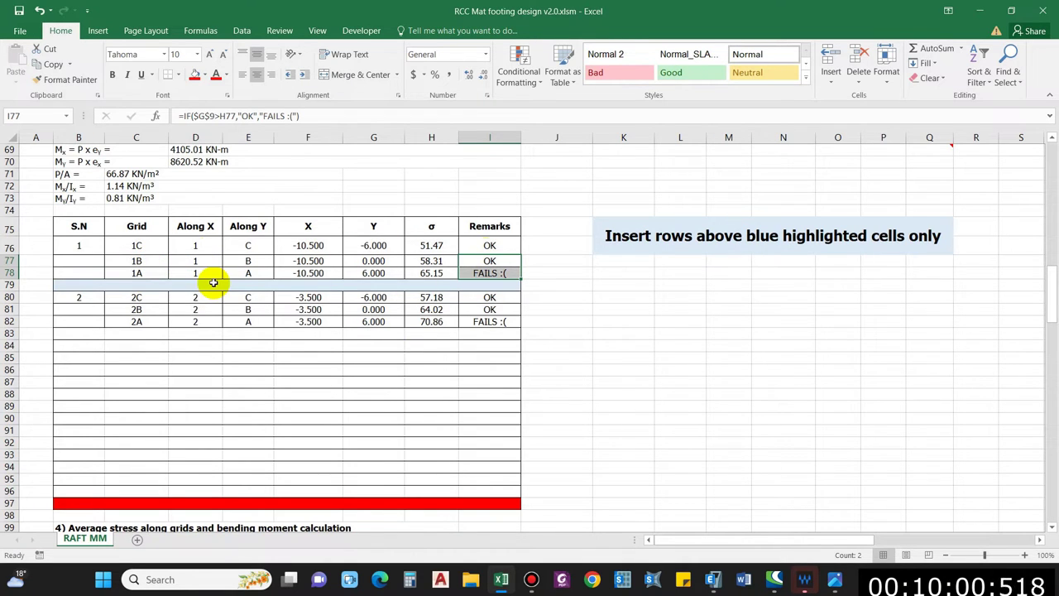
left_click(139, 307)
left_click(73, 302)
left_click_drag(78, 300, 474, 322)
left_click_drag(77, 285, 469, 319)
key("ctrl+c")
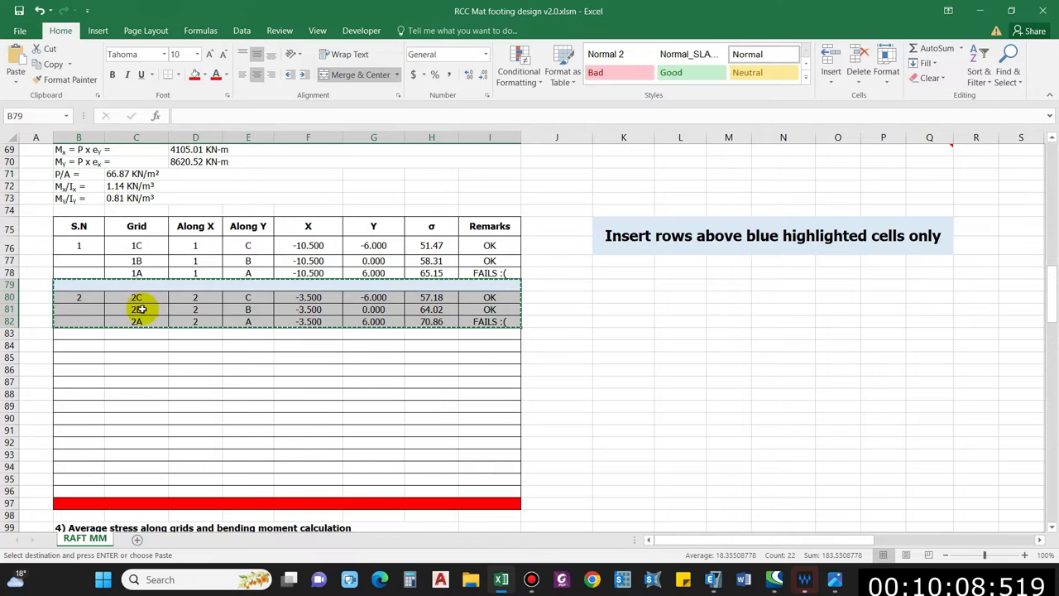
left_click(85, 333)
key("ctrl+v")
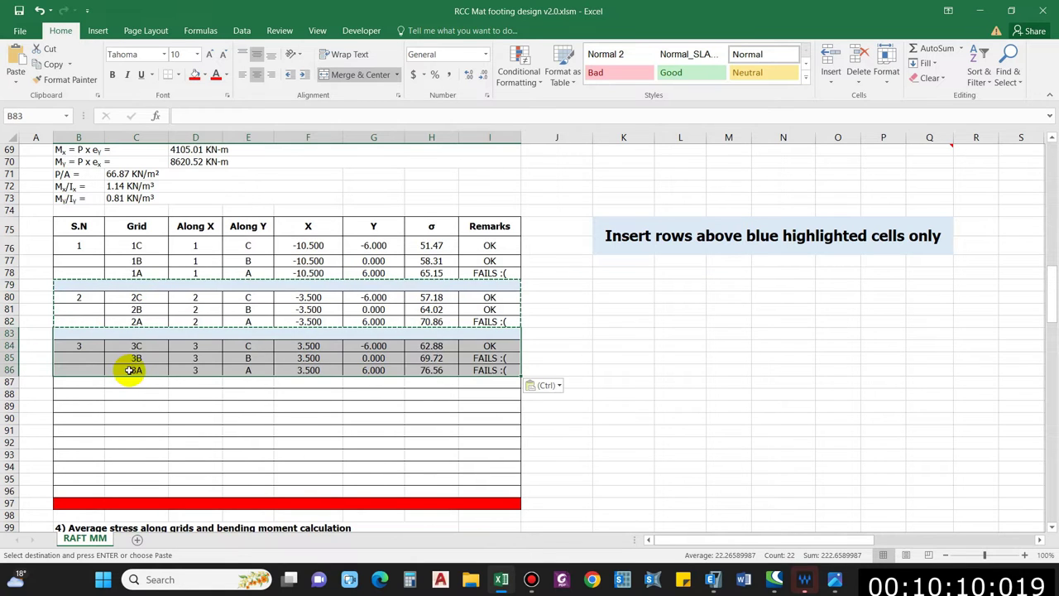
left_click(83, 382)
key("Return")
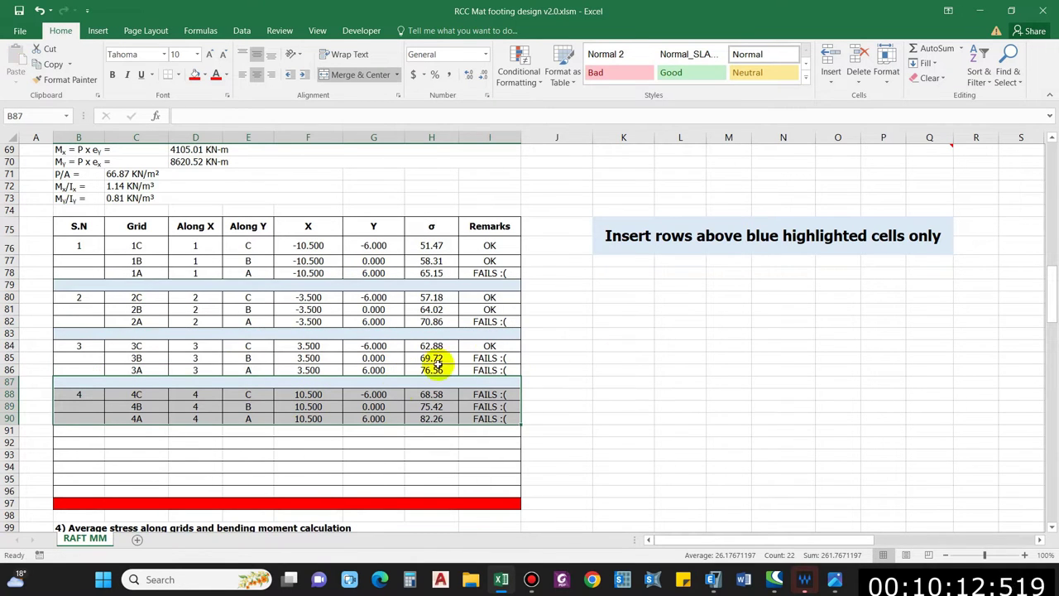
Step: Delete the leftover blank rows 91–96 below the pressure table
key("ctrl+minus")
key("Escape")
left_click(12, 431)
key("ctrl+minus")
key("ctrl+minus")
key("ctrl+minus")
key("ctrl+minus")
key("ctrl+minus")
key("ctrl+minus")
scroll(331, 331, "up", 1)
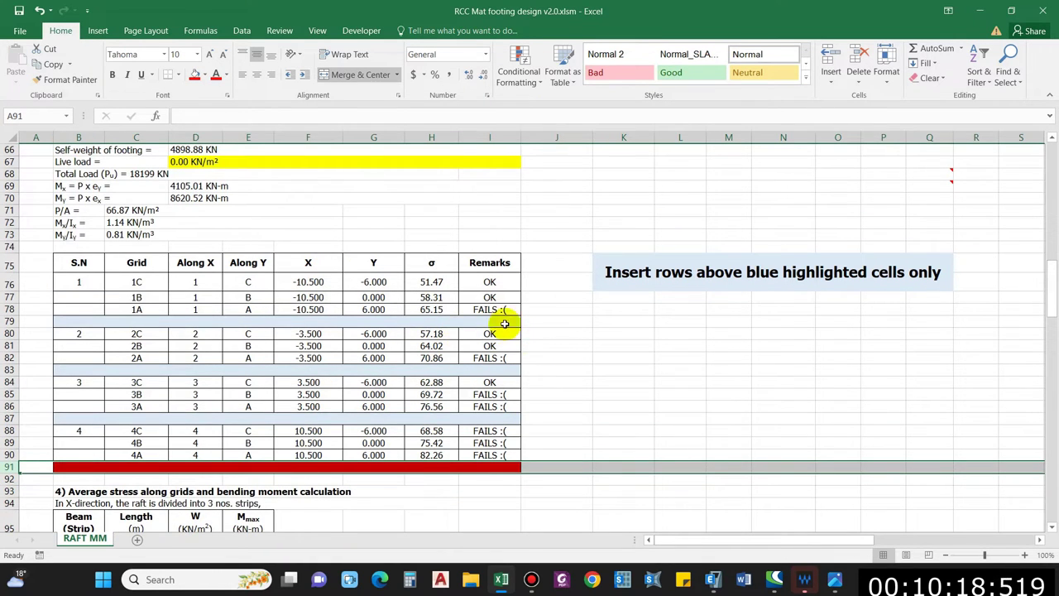
scroll(446, 364, "up", 1)
Step: Review the textbook page photo before returning to the spreadsheet
left_click(836, 579)
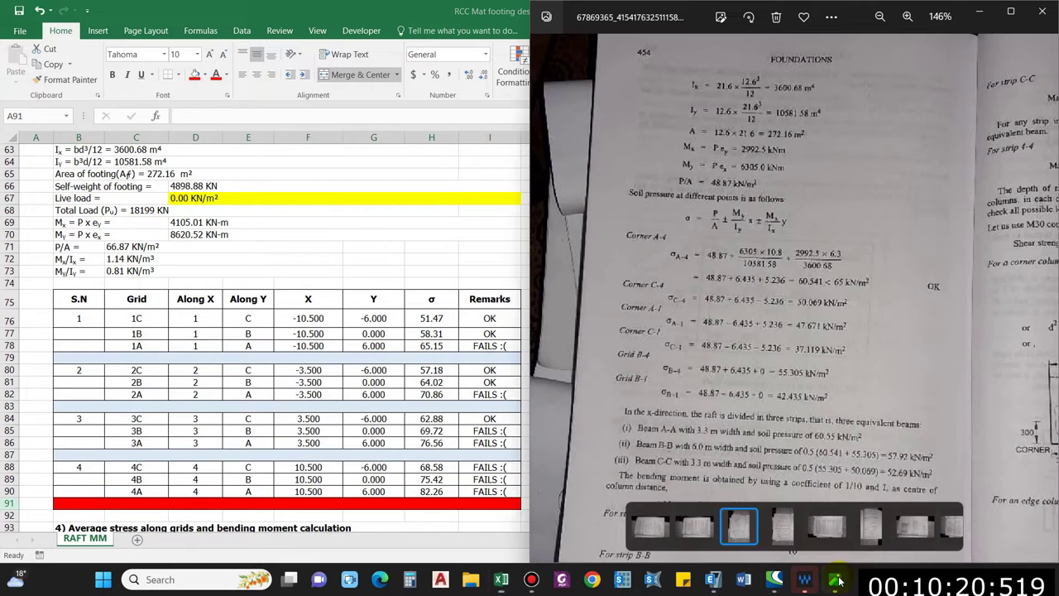
scroll(747, 302, "down", 2)
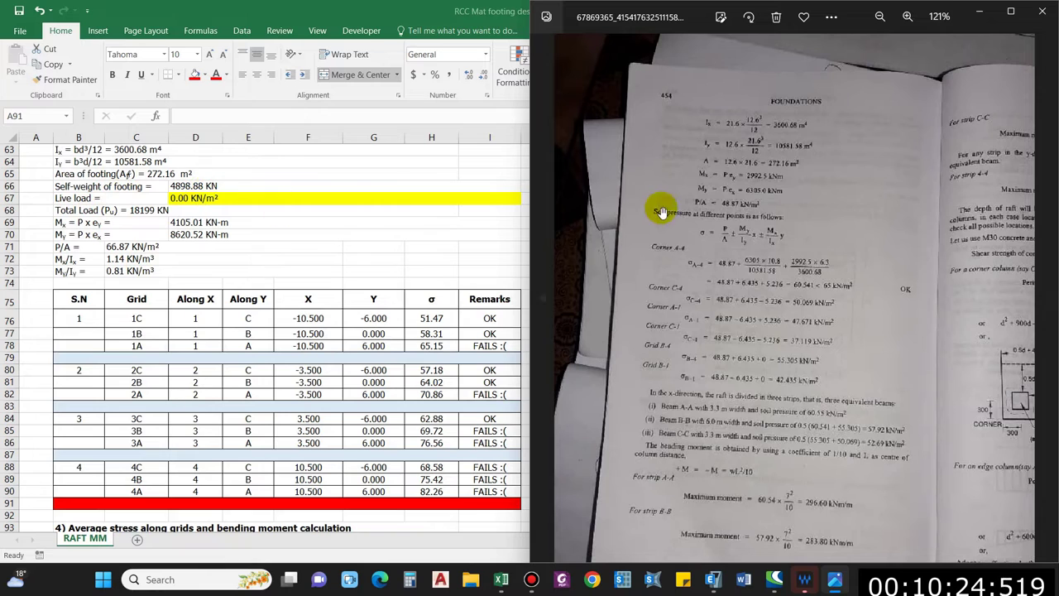
left_click(69, 206)
Step: Append *0 to the footing self-weight formula in D66 so it reads 0.00
left_click(202, 186)
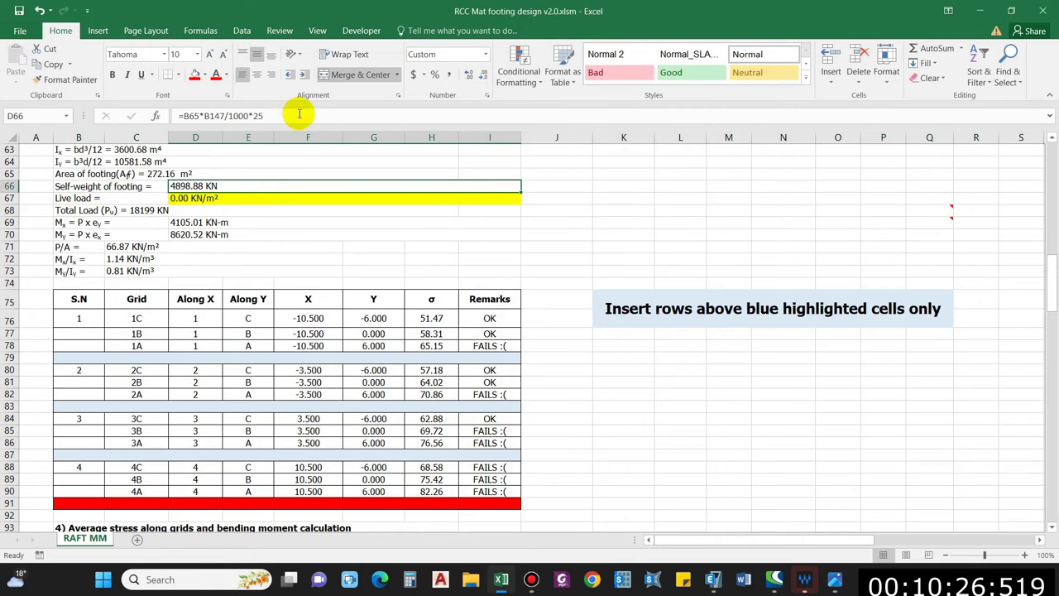
left_click(299, 114)
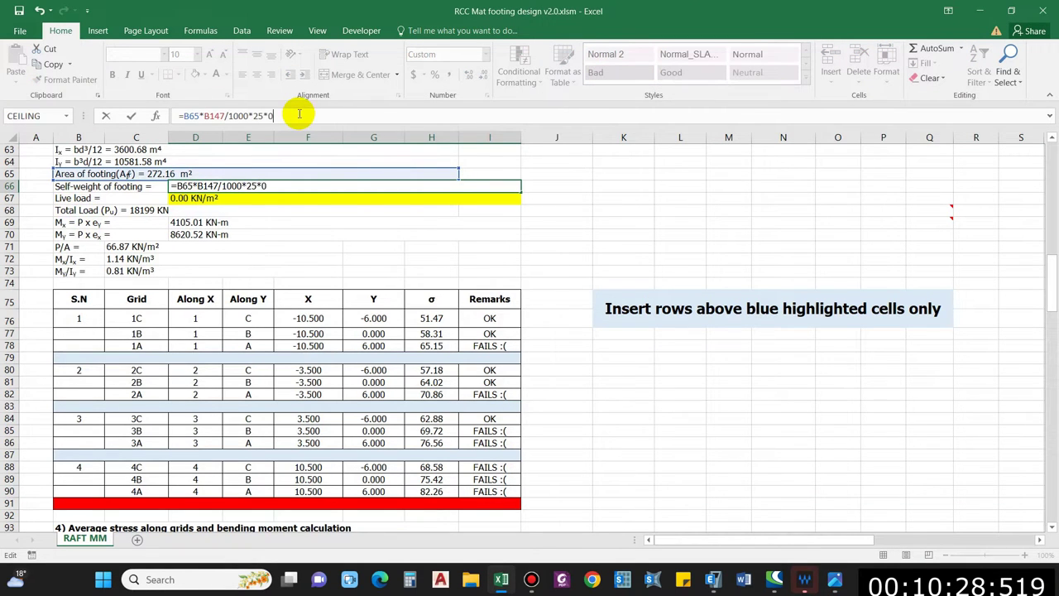
type("*0")
key("Return")
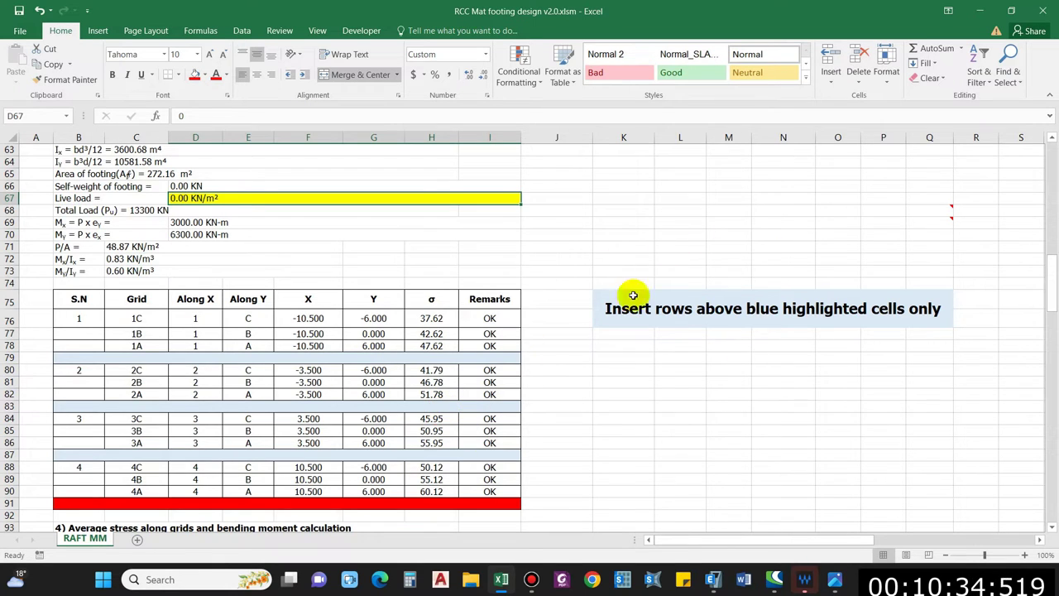
left_click(555, 382)
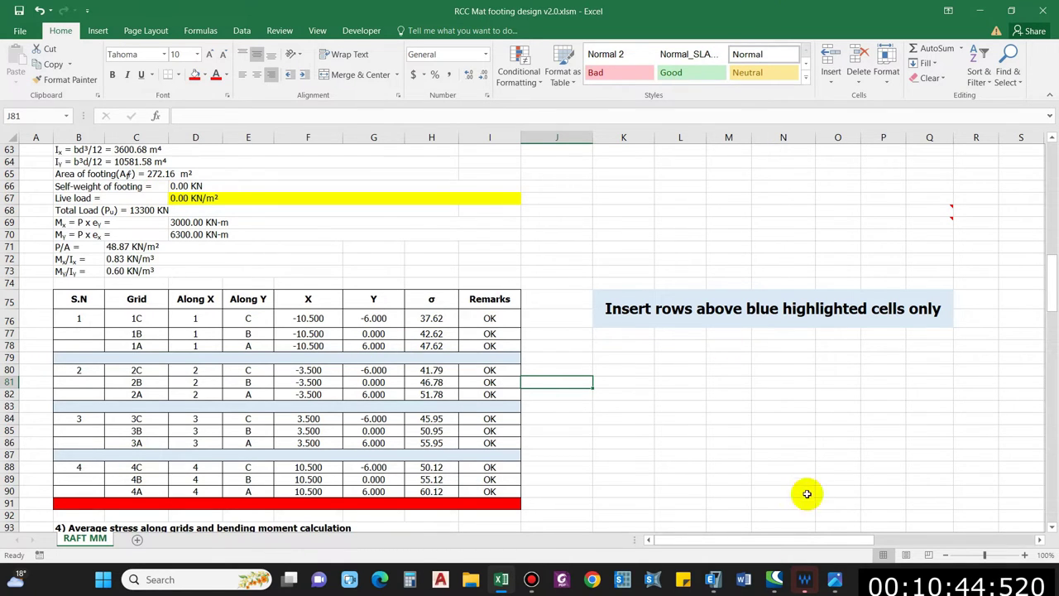
Step: With Excel beside the photo, compare the 4A, 3A, 4C and 1B pressures against the book
double_click(623, 9)
left_click(709, 343)
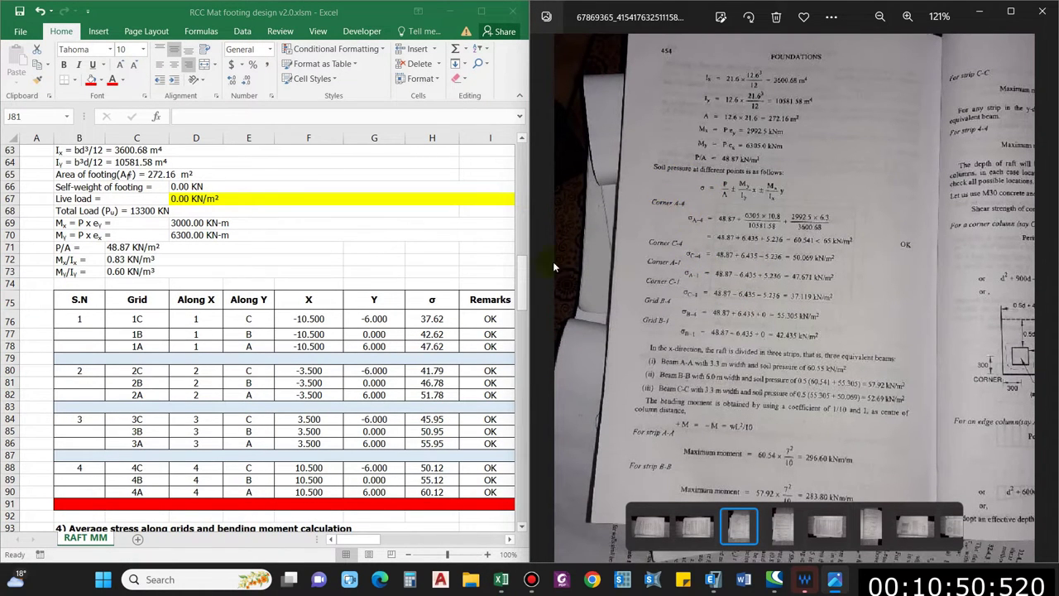
left_click(149, 490)
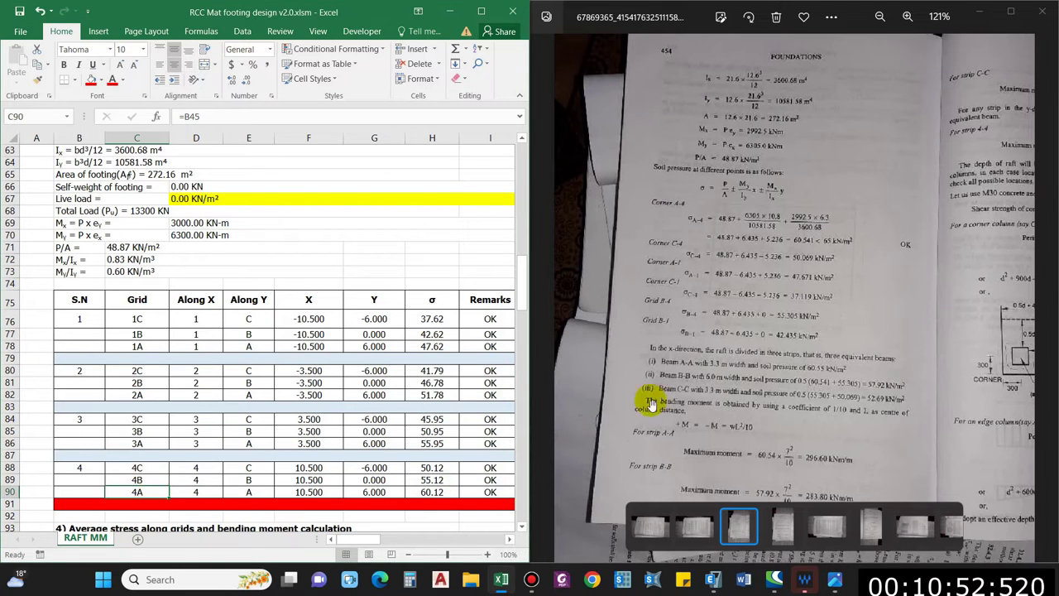
left_click(450, 491)
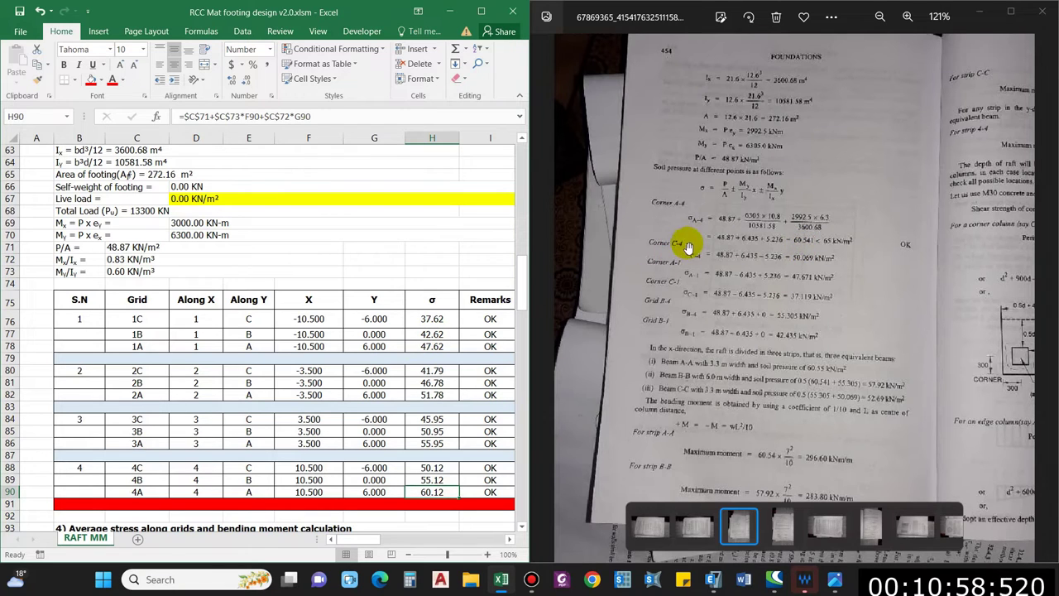
left_click(116, 445)
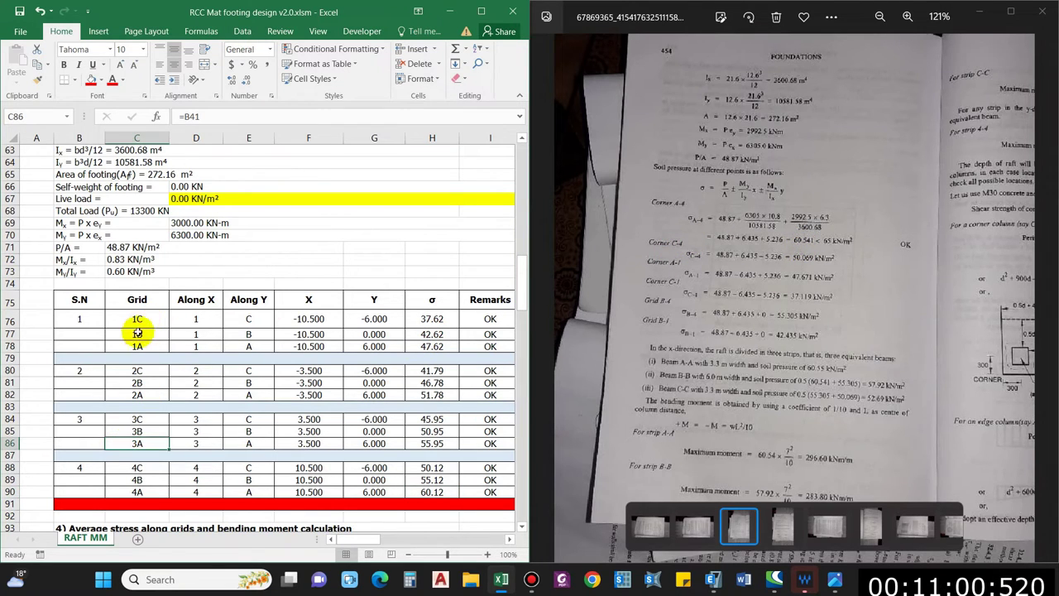
left_click(447, 468)
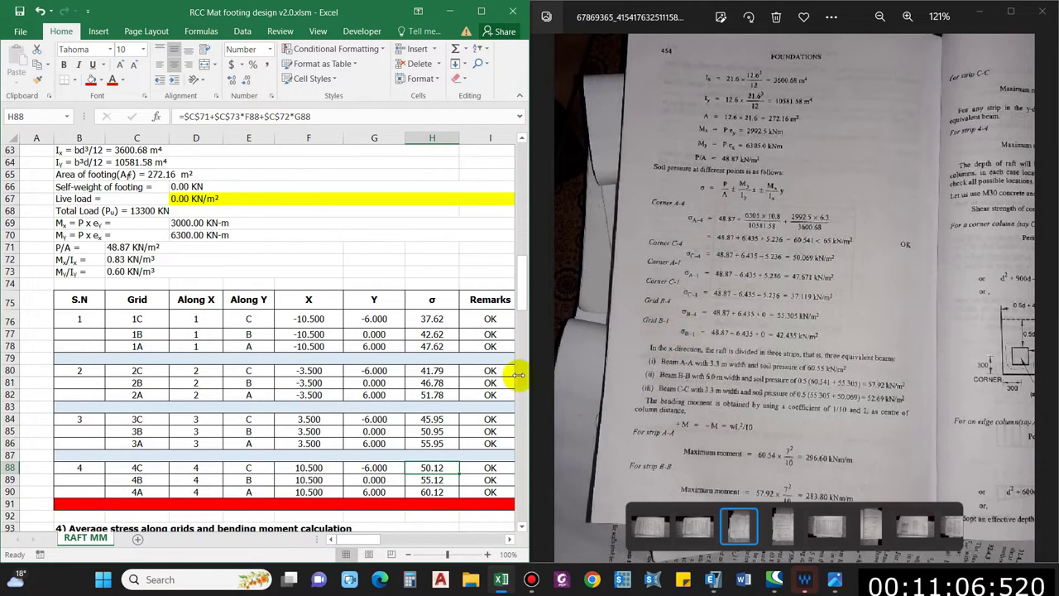
left_click(139, 334)
left_click(432, 334)
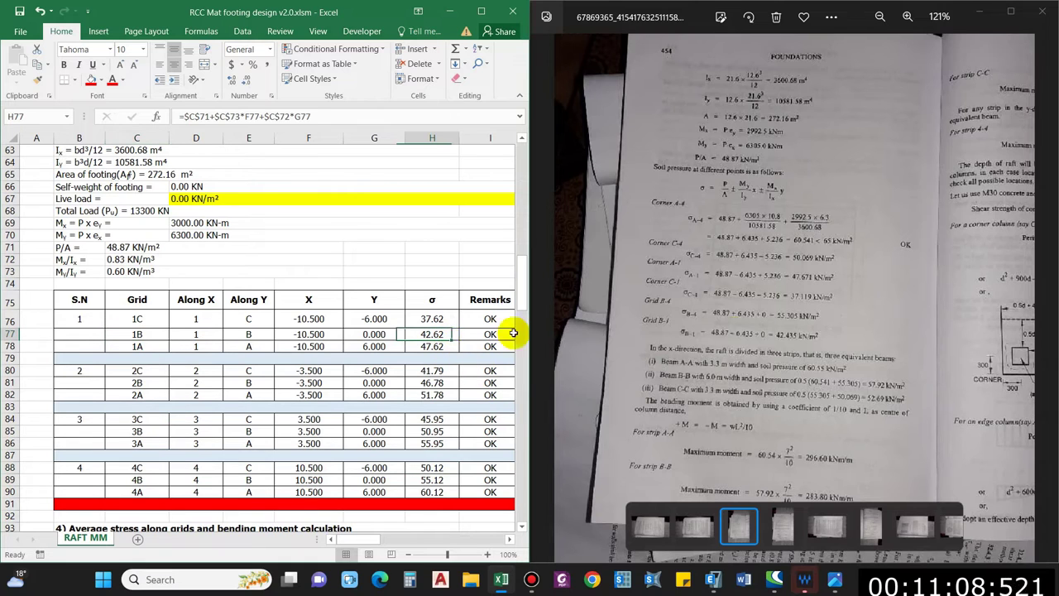
left_click(780, 336)
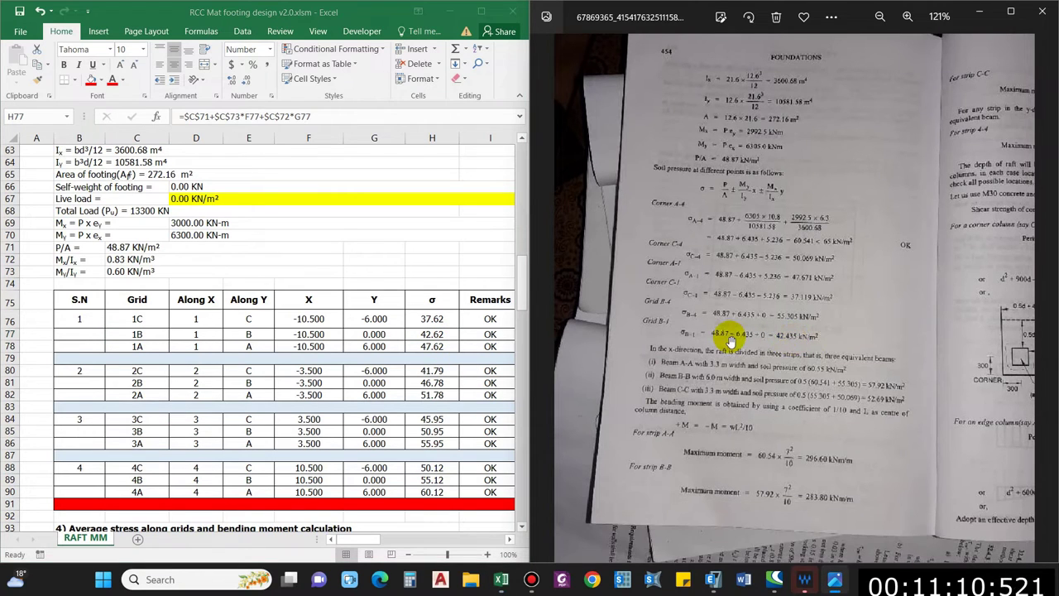
left_click(480, 89)
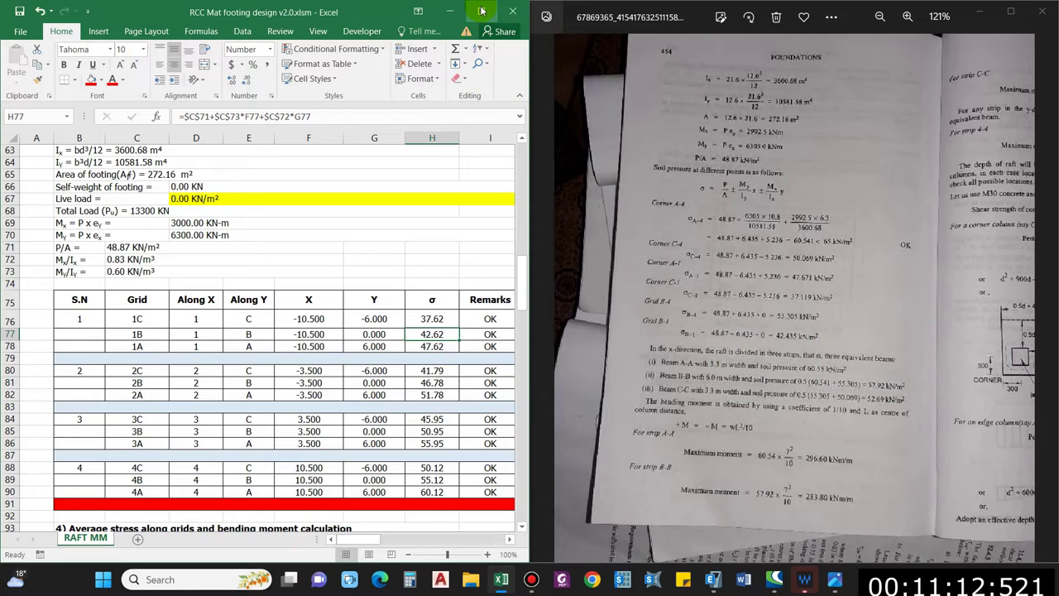
Step: Scroll to the strip moment table and select the A-A strip row 97 beside the photo
mouse_move(481, 11)
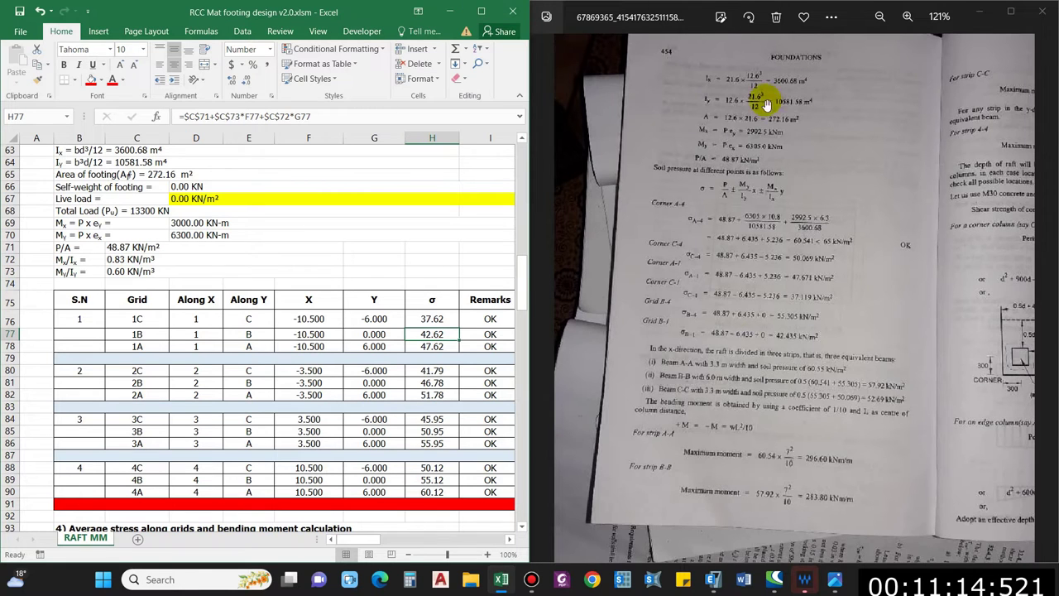
left_click(480, 11)
left_click(484, 302)
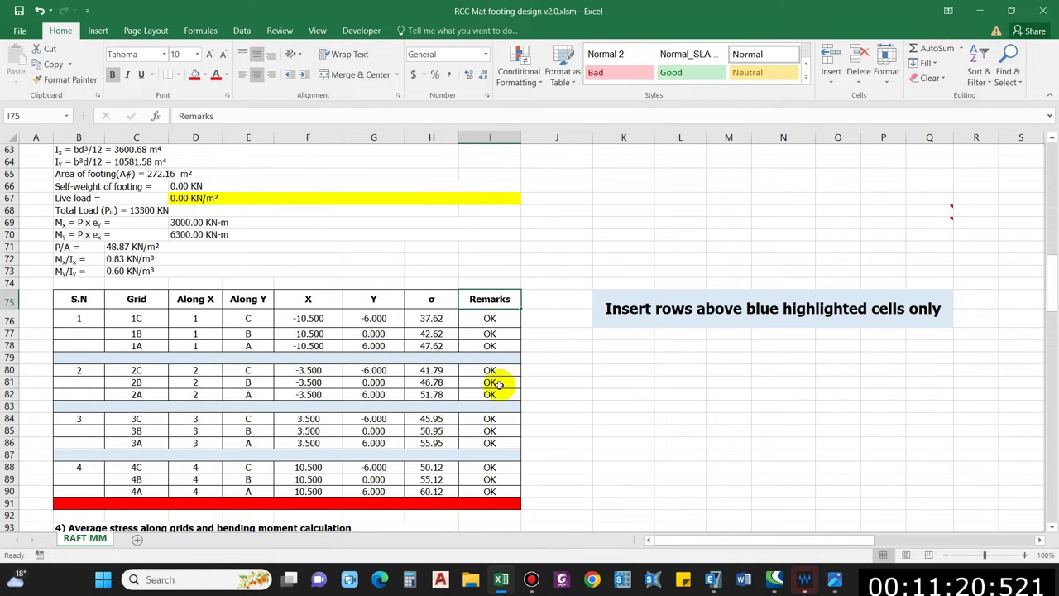
scroll(438, 386, "down", 3)
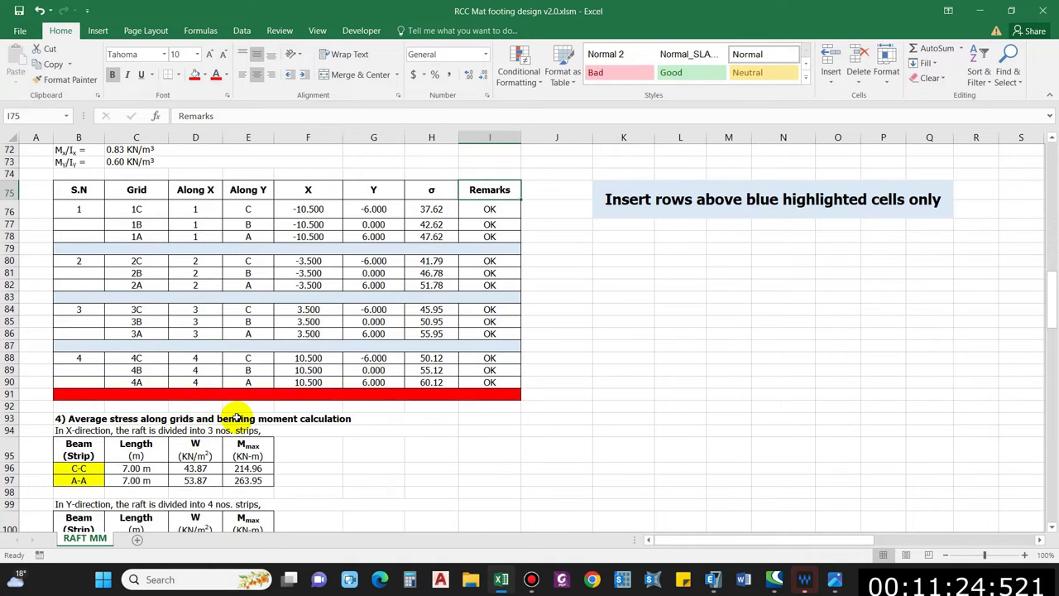
scroll(239, 418, "down", 3)
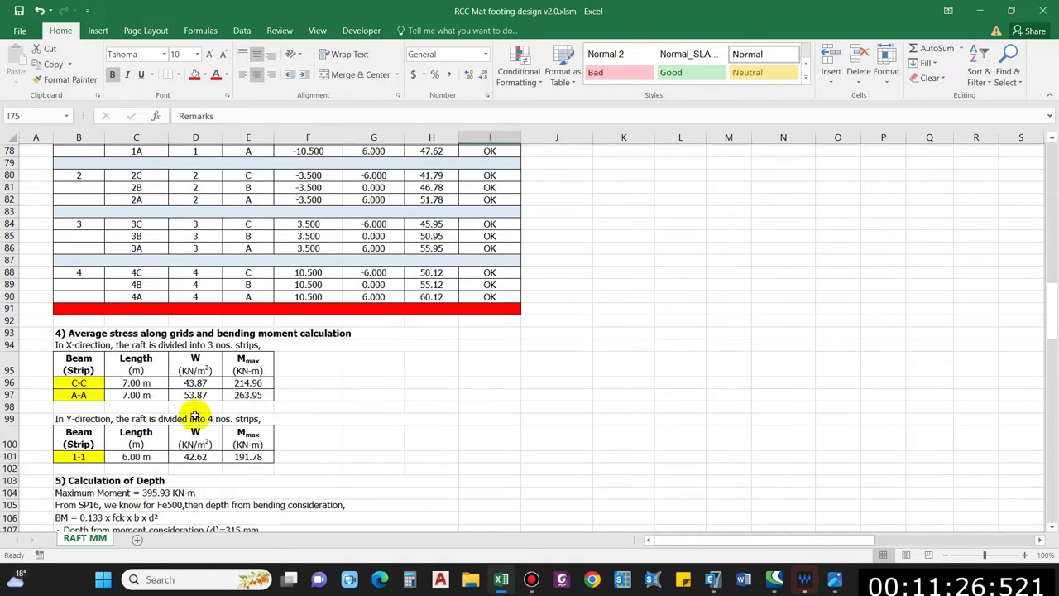
double_click(606, 11)
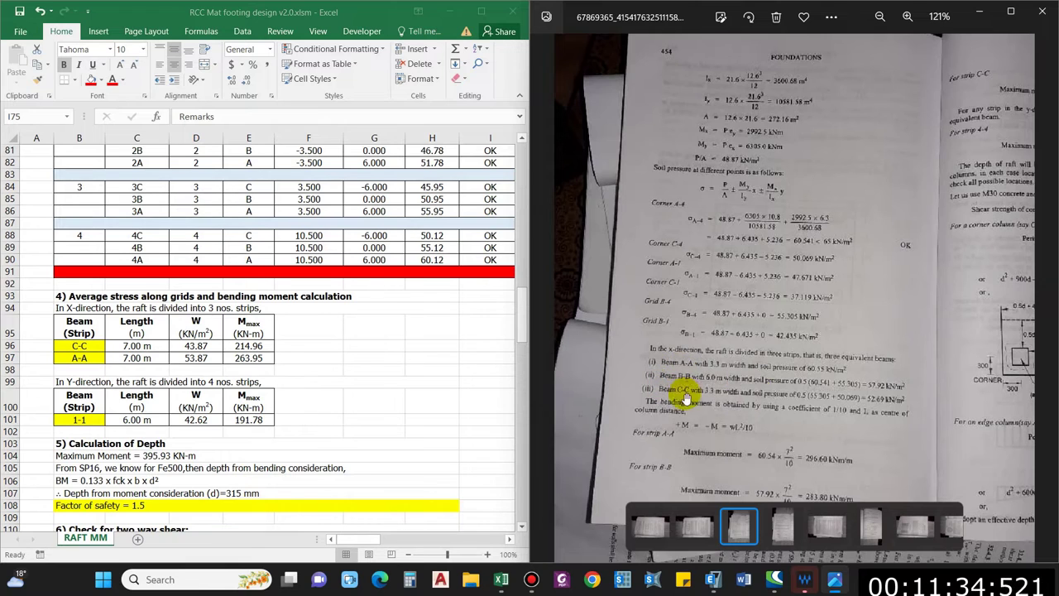
left_click(37, 358)
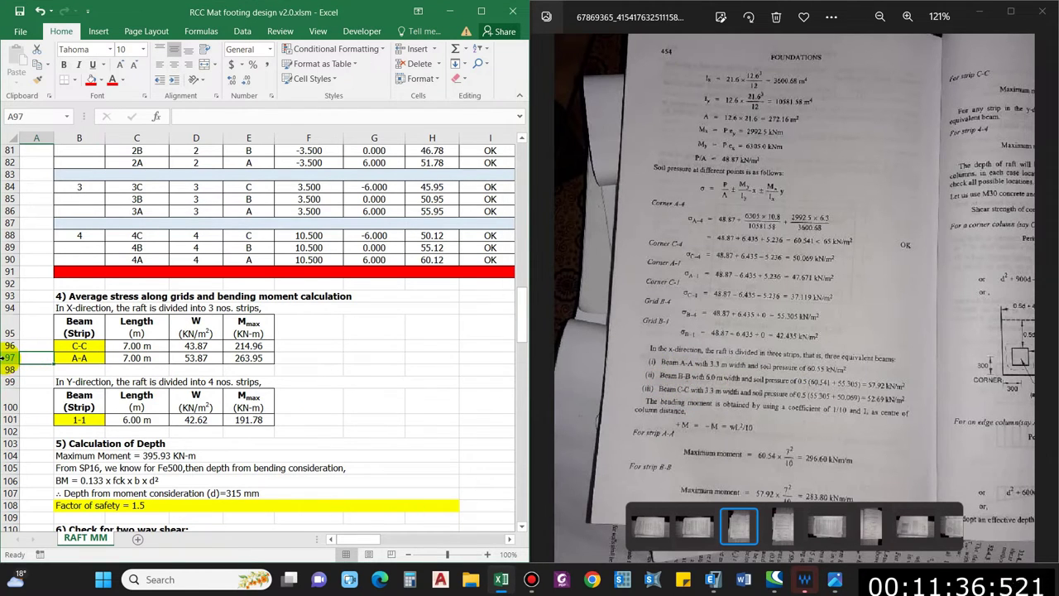
left_click(7, 357)
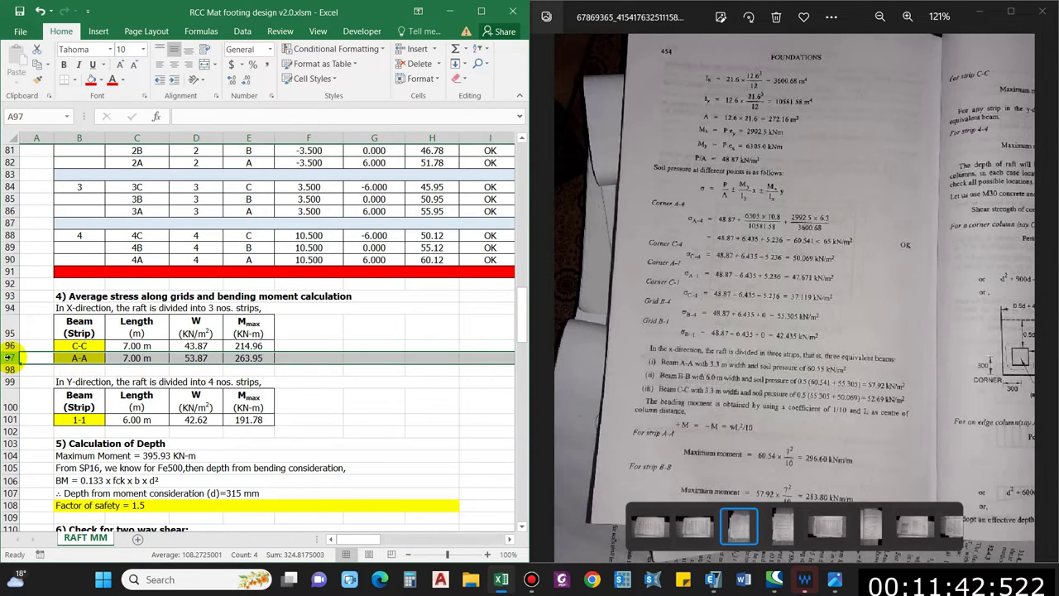
Step: Insert a row above A-A and fill B97:E97 down from row 96 as the B-B strip
key("ctrl+shift+plus")
scroll(104, 331, "down", 2)
left_click(79, 273)
left_click_drag(105, 278, 101, 299)
left_click(137, 273)
left_click_drag(169, 279, 169, 299)
left_click(196, 273)
left_click(248, 273)
left_click_drag(223, 279, 274, 299)
Step: Maximize Excel and review the strip length formula in the table
scroll(274, 300, "up", 1)
left_click(473, 14)
scroll(140, 347, "up", 1)
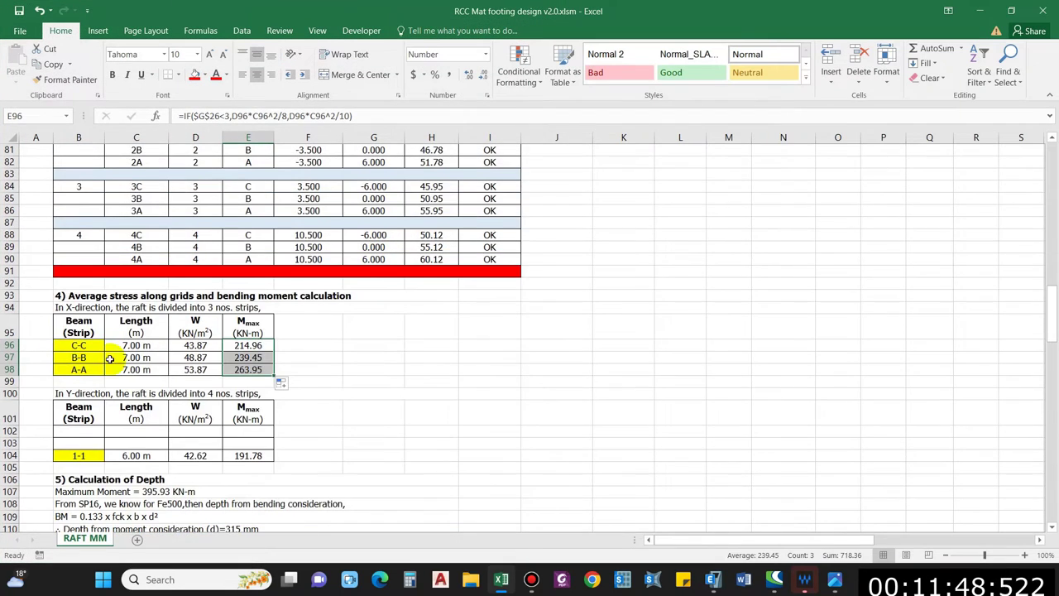
left_click(137, 348)
scroll(136, 347, "up", 10)
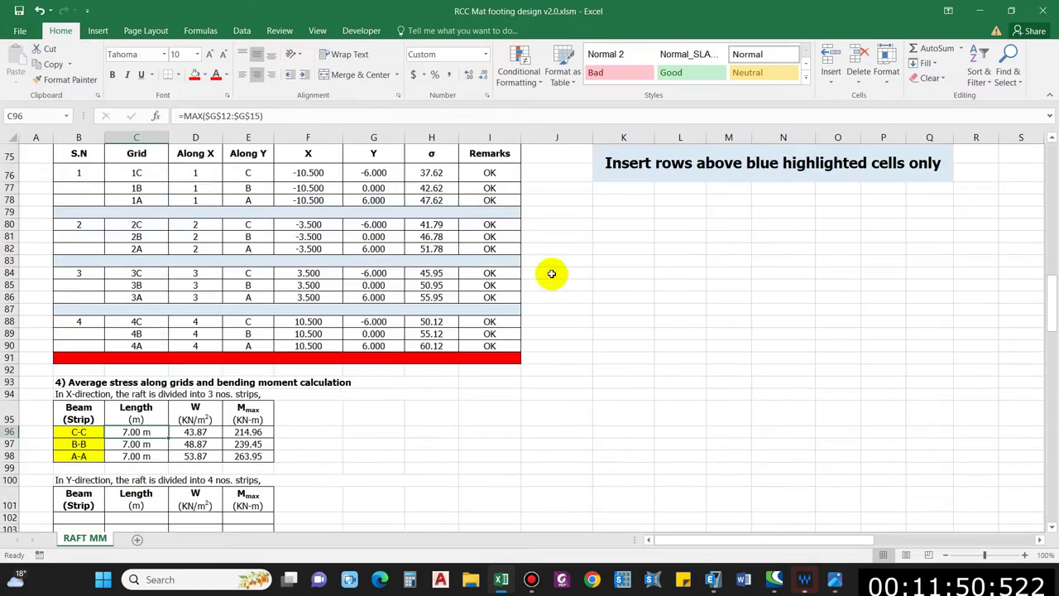
scroll(711, 225, "up", 11)
scroll(110, 400, "down", 19)
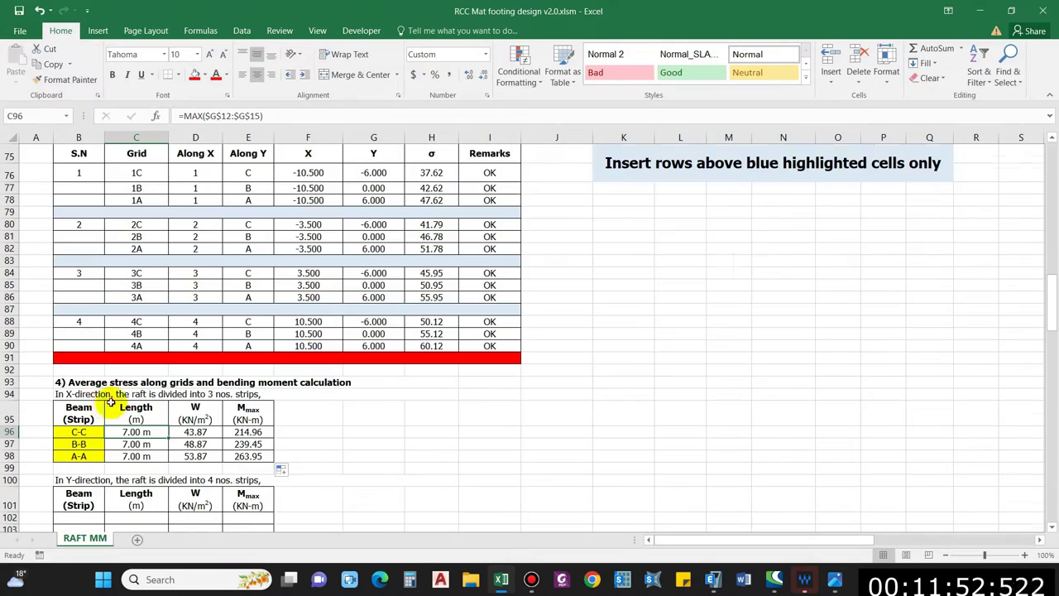
scroll(485, 362, "up", 20)
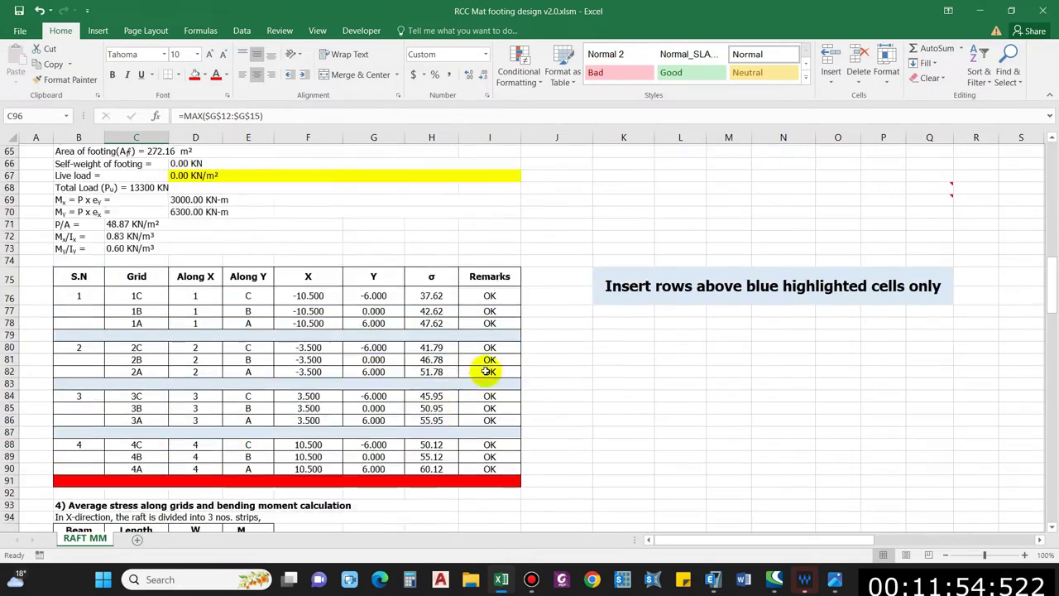
scroll(600, 445, "down", 1)
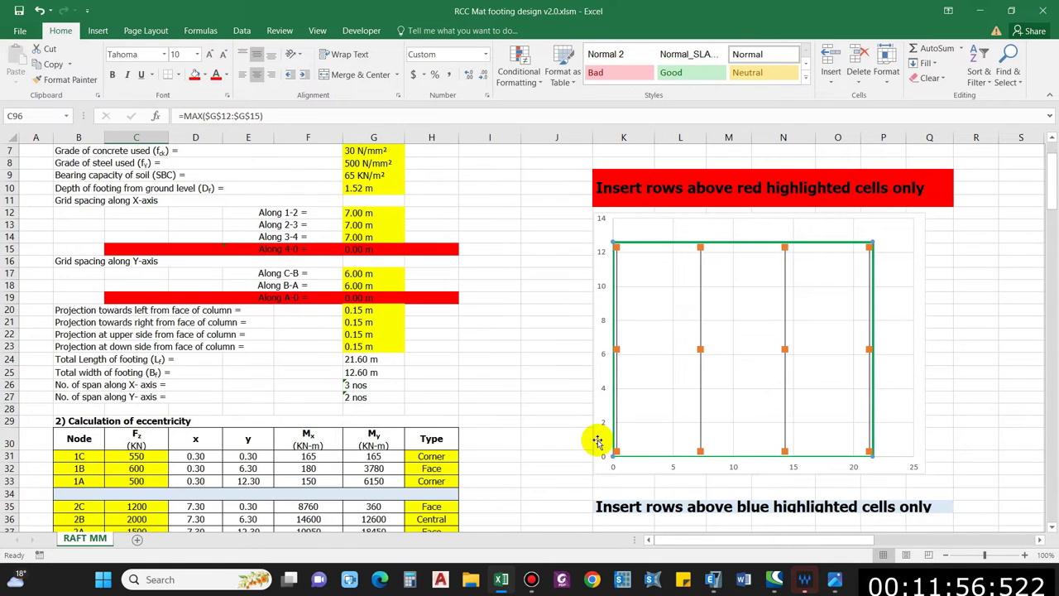
scroll(726, 357, "down", 1)
scroll(726, 356, "down", 1)
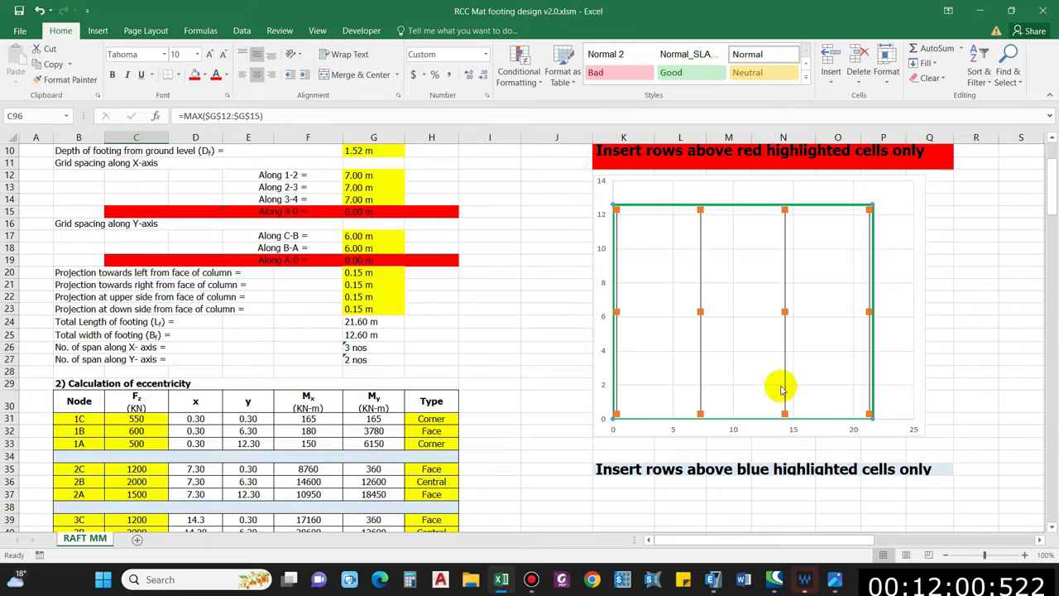
scroll(806, 376, "down", 2)
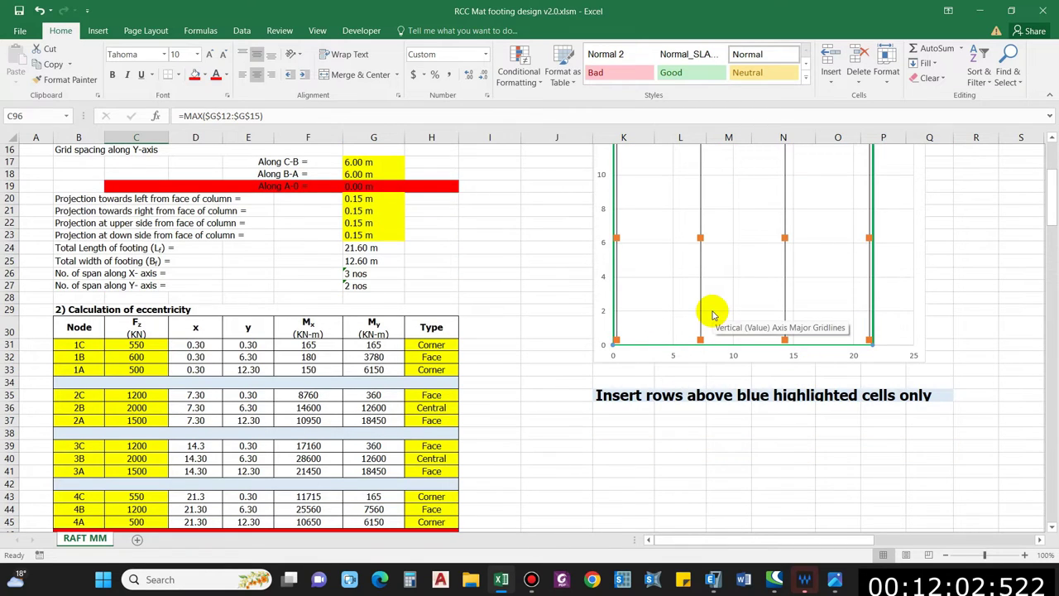
scroll(713, 314, "down", 16)
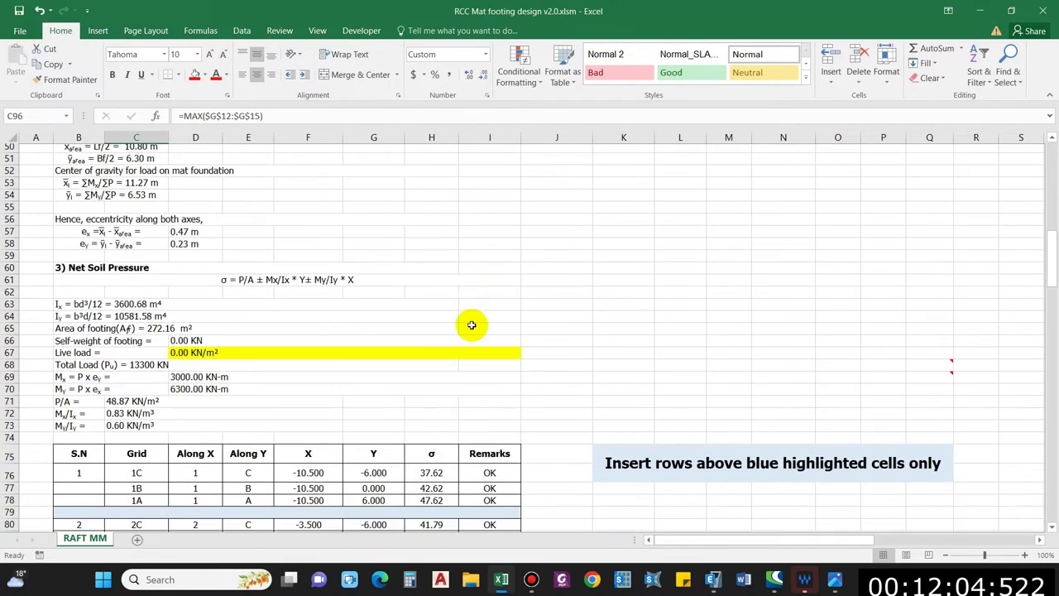
scroll(346, 362, "down", 4)
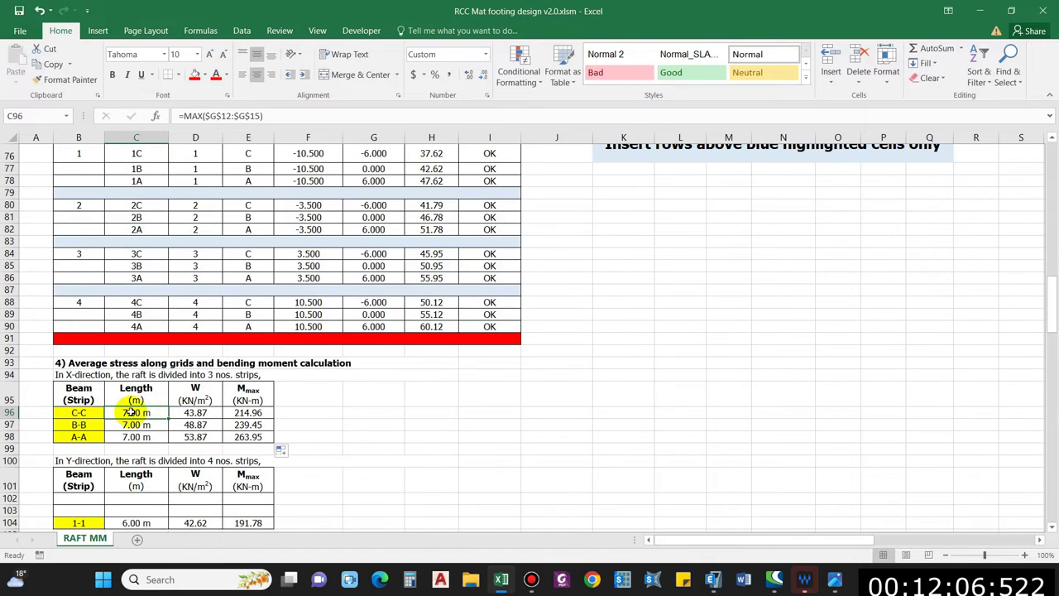
left_click(186, 412)
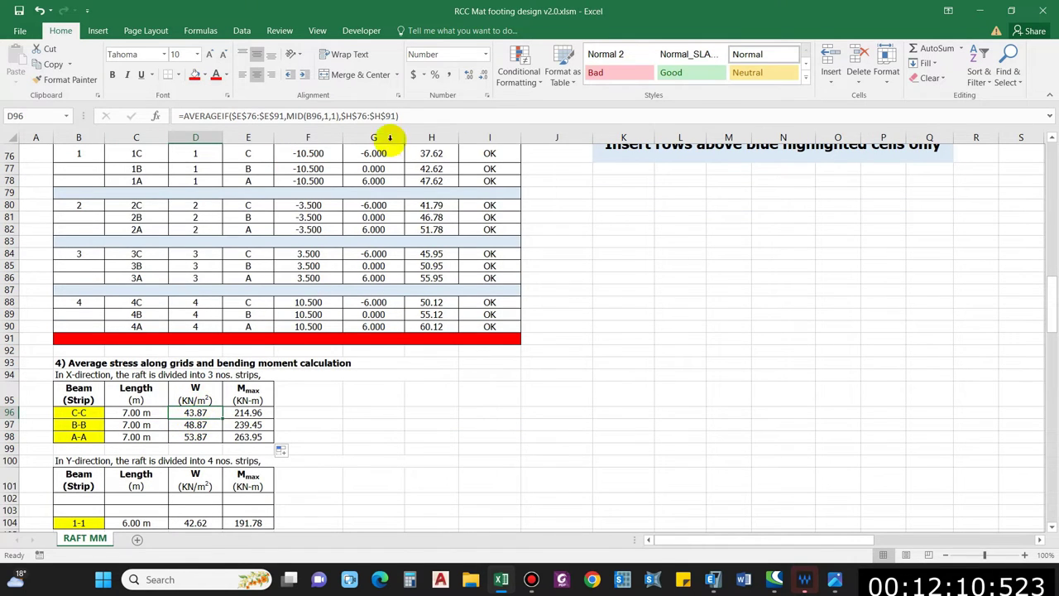
left_click(389, 116)
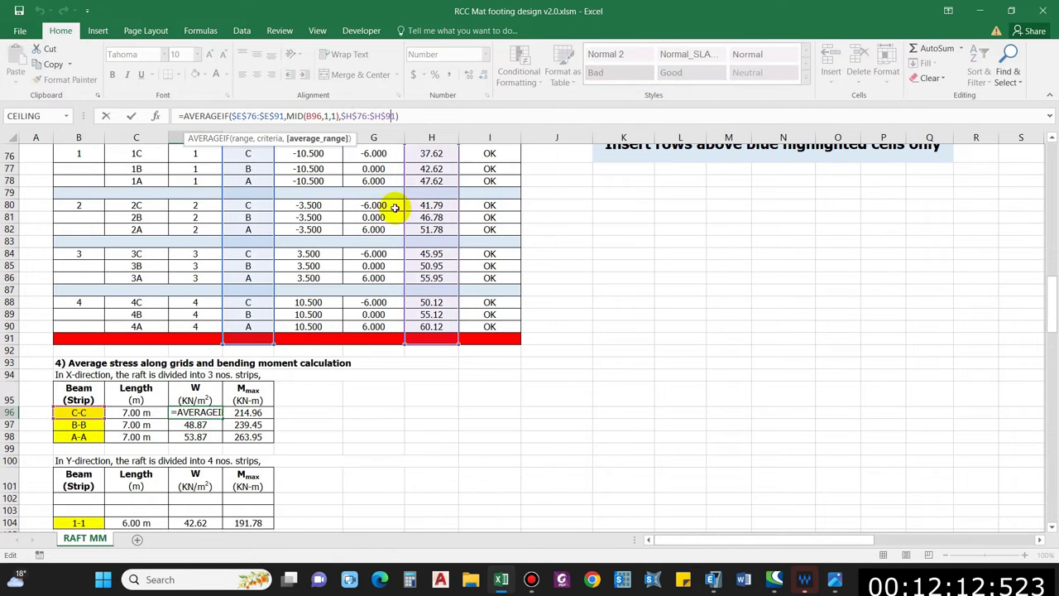
mouse_move(1047, 267)
left_mouse_down()
mouse_move(1047, 247)
mouse_move(1053, 273)
left_mouse_up()
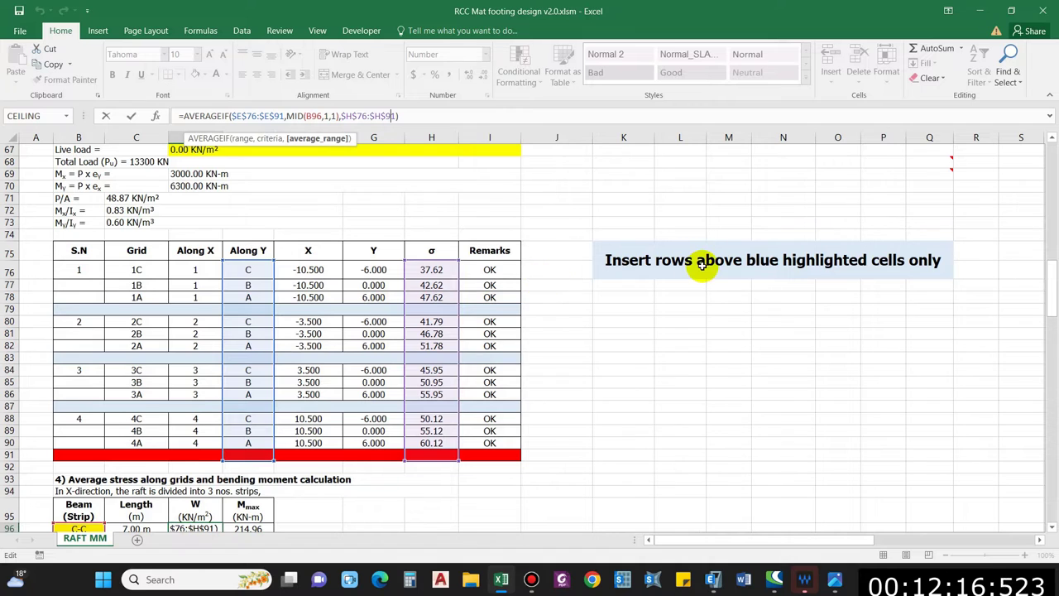
key("Escape")
left_click(95, 517)
left_click(207, 516)
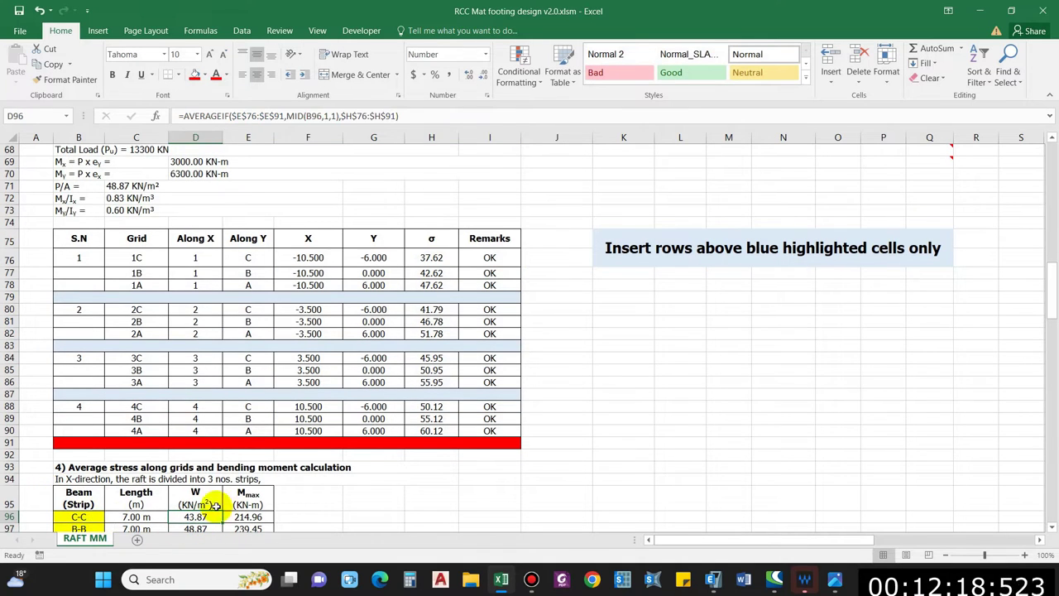
left_click(368, 116)
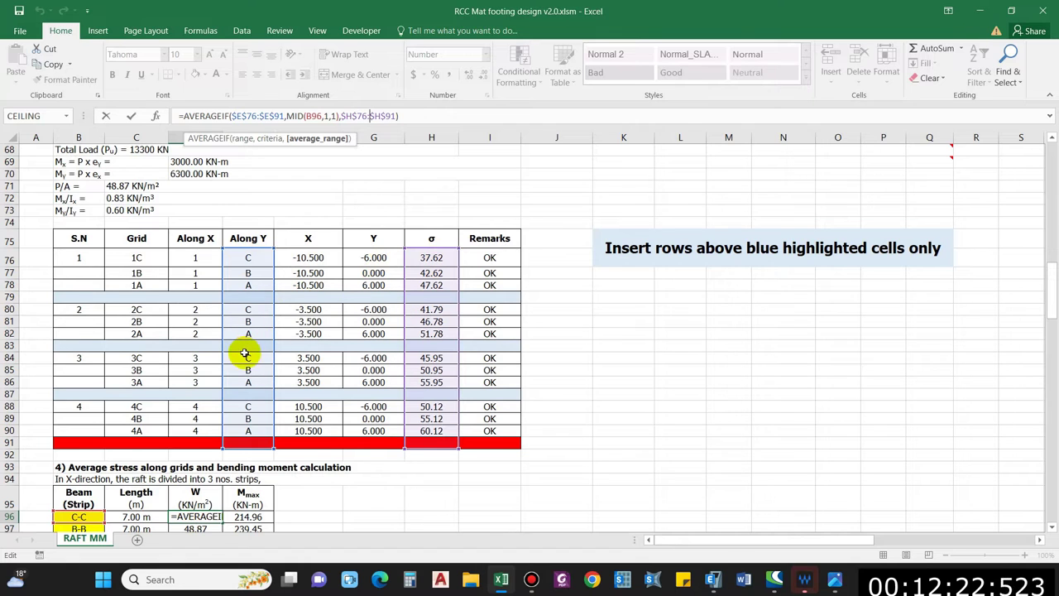
key("Escape")
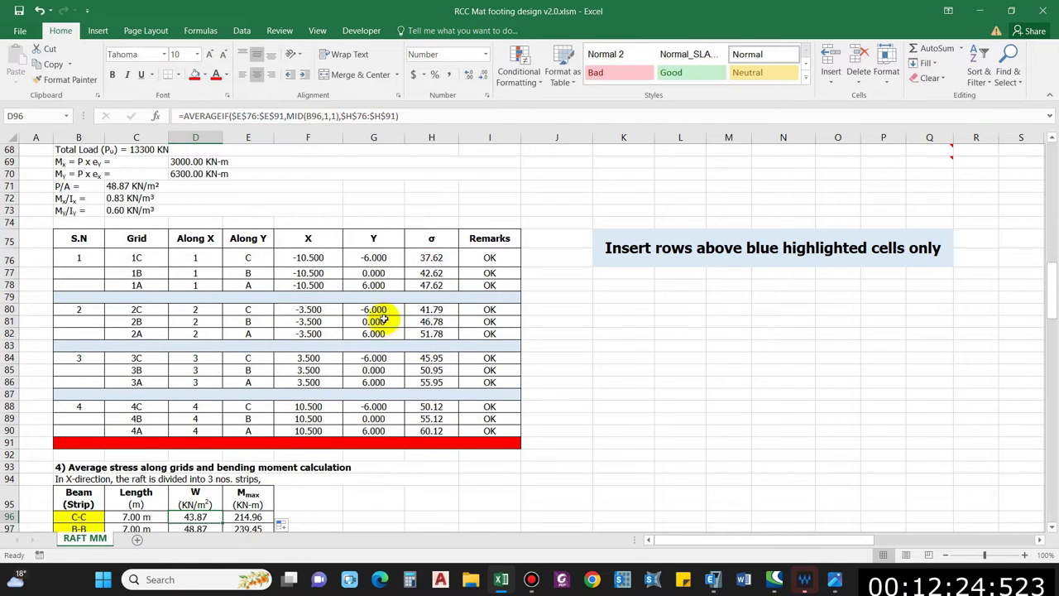
scroll(383, 317, "down", 4)
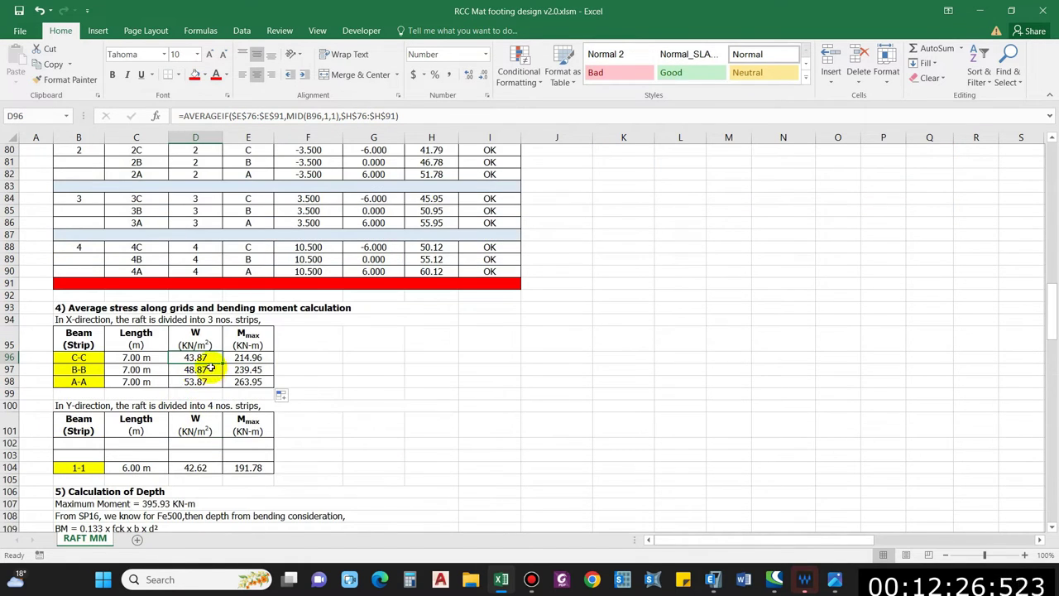
left_click(261, 357)
left_click(395, 115)
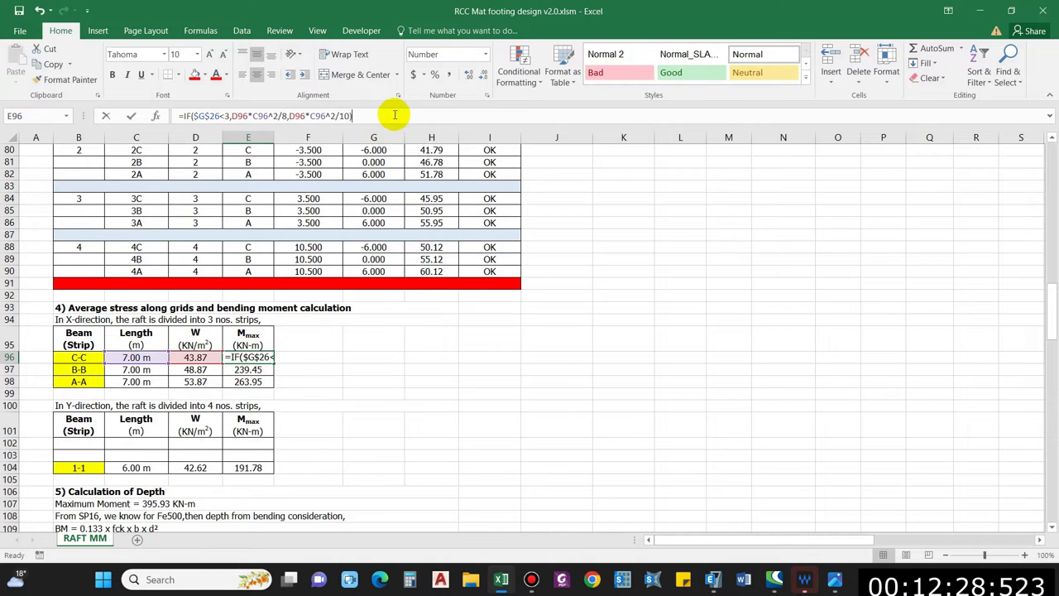
key("Escape")
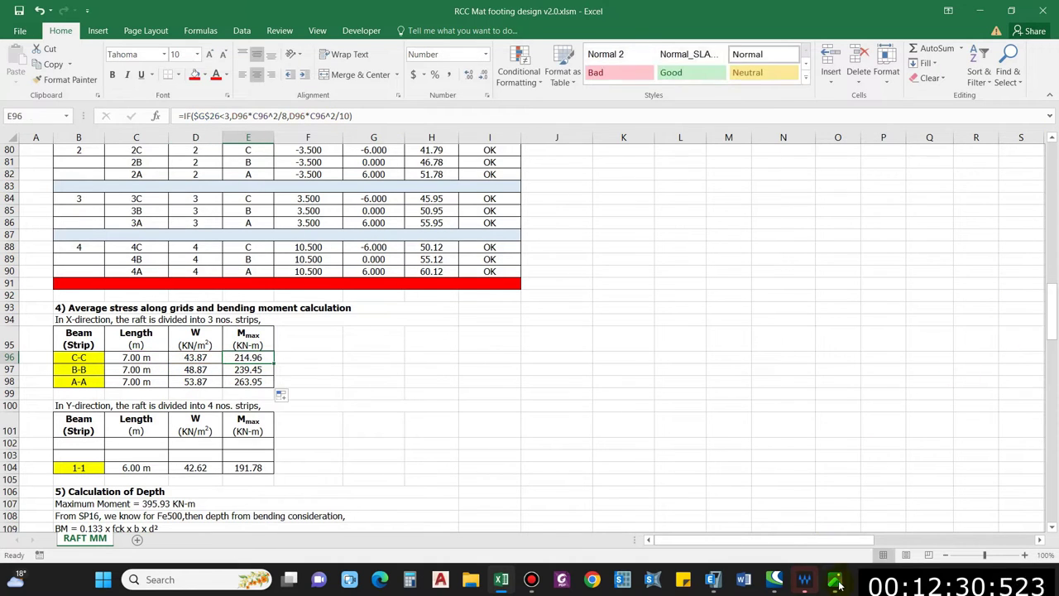
left_click(834, 580)
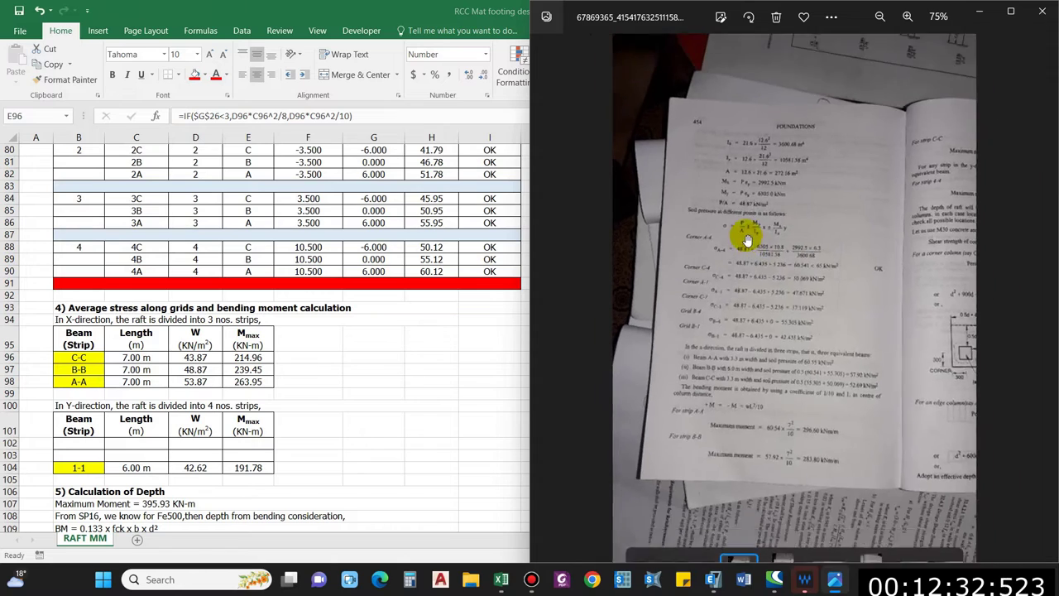
Step: Page through the textbook photos to the strip page listing A-A 296.60 and B-B 283.80 kNm/m
key("Right")
key("Right")
key("Right")
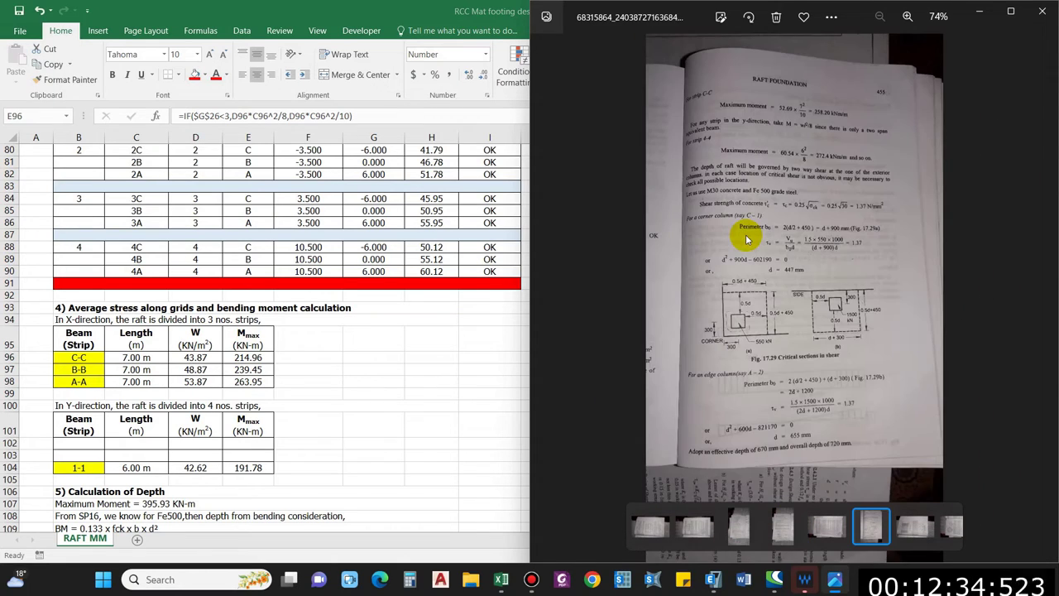
scroll(744, 142, "up", 4)
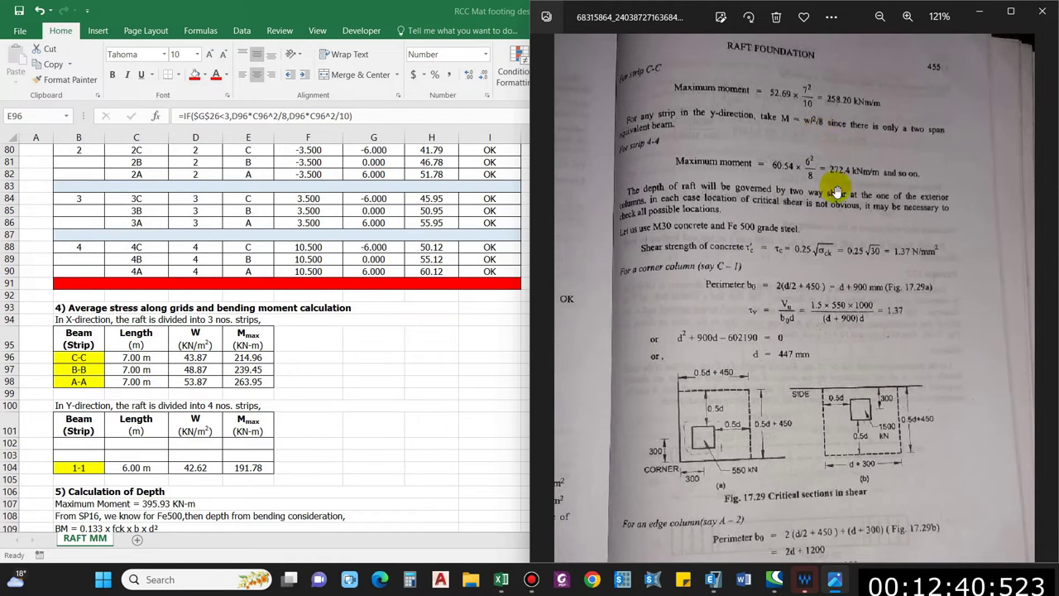
scroll(836, 192, "down", 4)
key("Right")
key("Right")
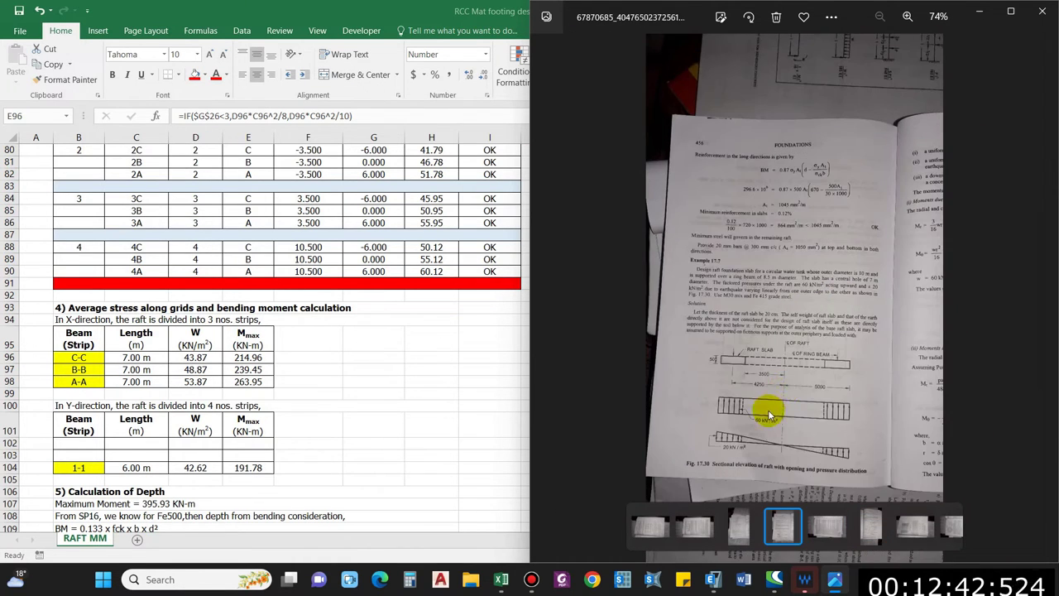
key("Left")
scroll(769, 410, "up", 5)
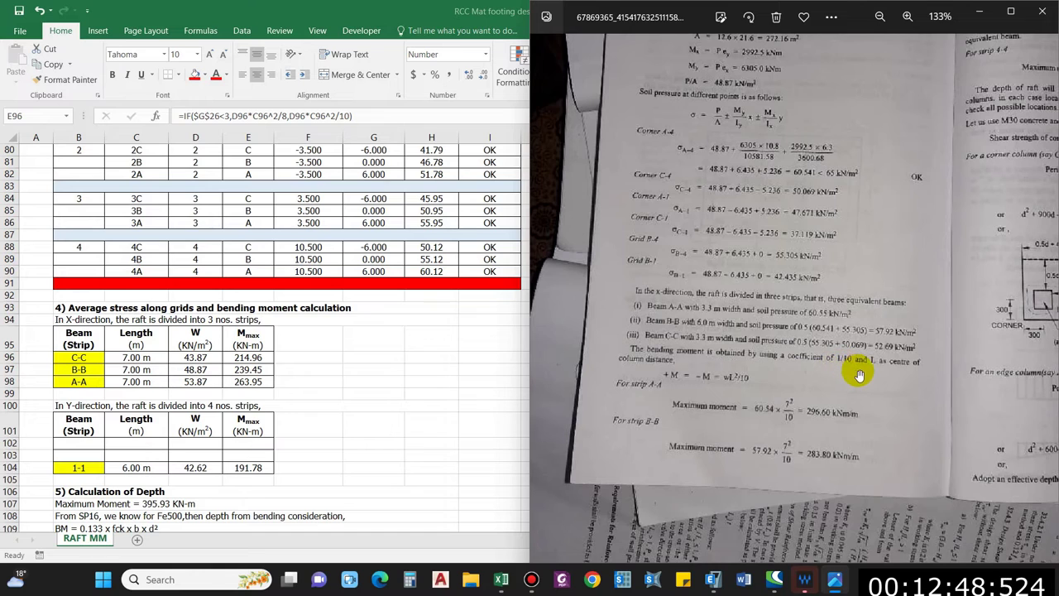
Step: Back in Excel, add strip 2-2 below 1-1 and insert a blank row in the Y-direction table
key("alt+Tab")
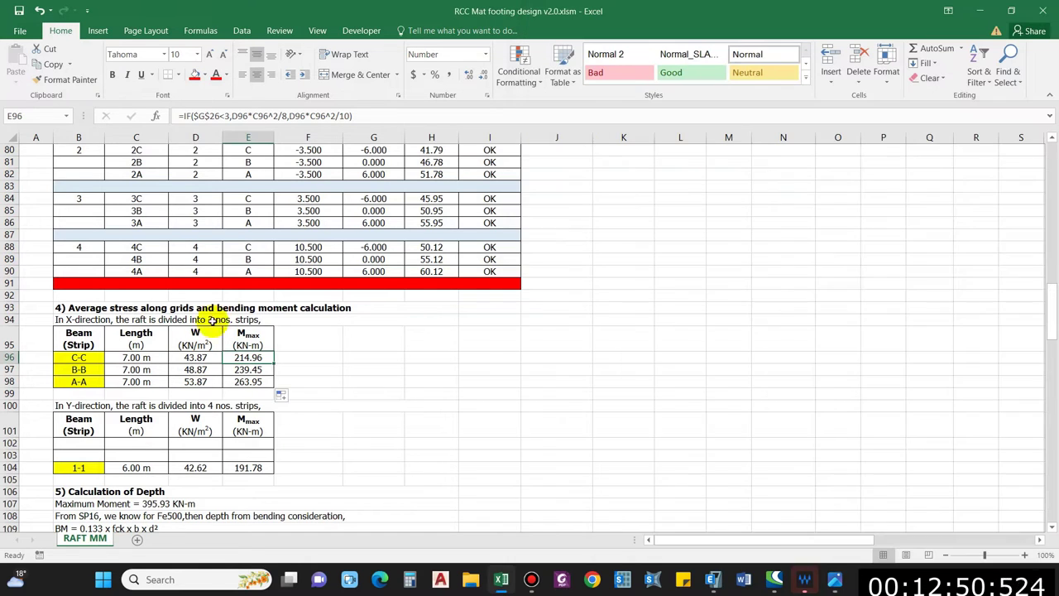
left_click_drag(248, 467, 85, 450)
left_click(248, 443)
left_click_drag(273, 449, 273, 468)
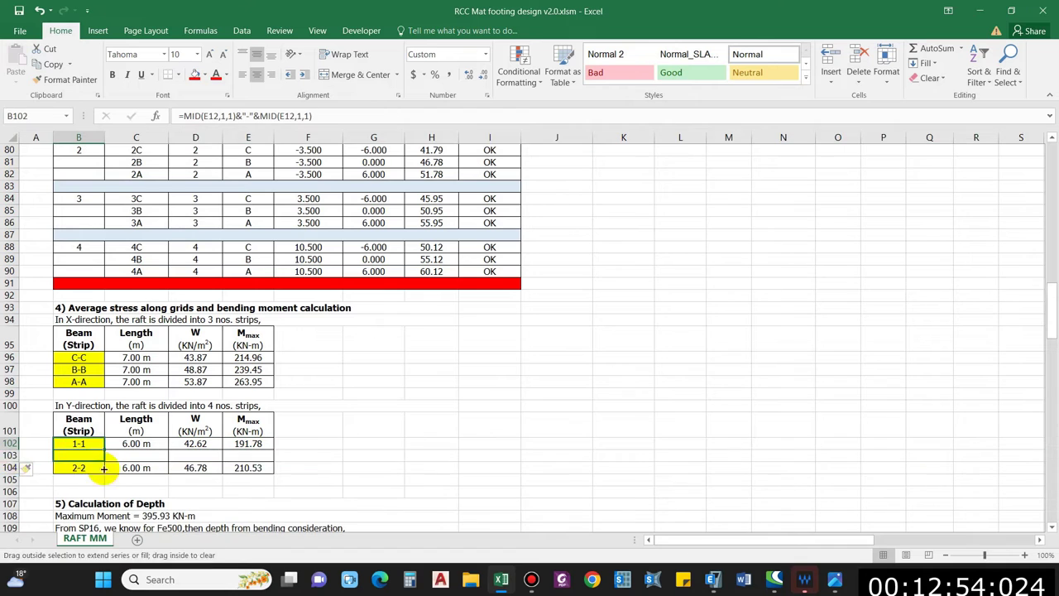
left_click(8, 467)
key("ctrl+shift+equal")
Step: Fill row 102 down to row 105 for strips 2-2 to 4-4, 6.00 m each
scroll(95, 397, "down", 2)
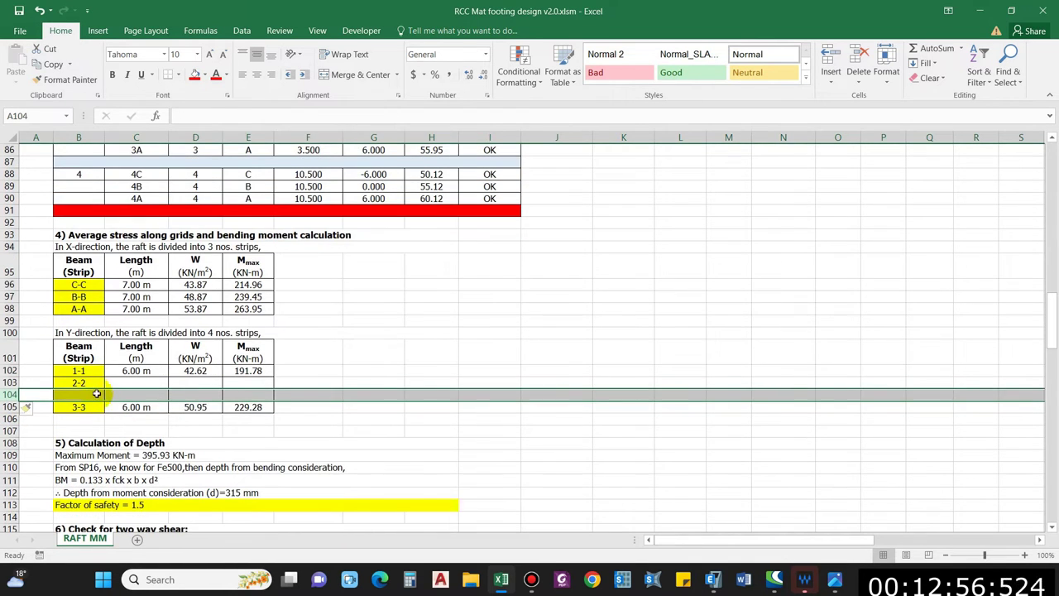
left_click(92, 372)
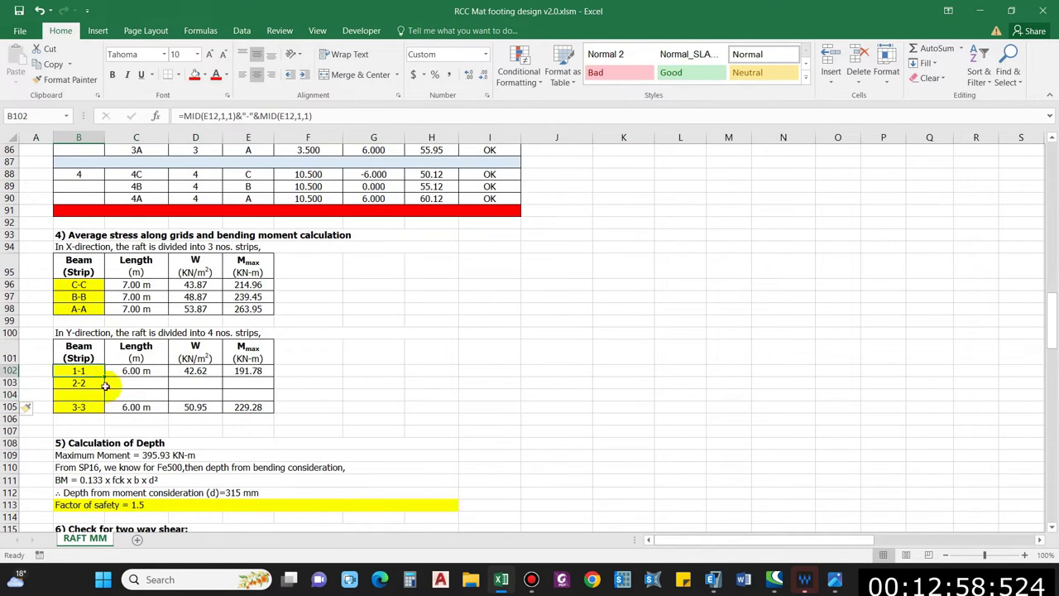
left_click_drag(106, 376, 106, 407)
left_click_drag(273, 376, 273, 409)
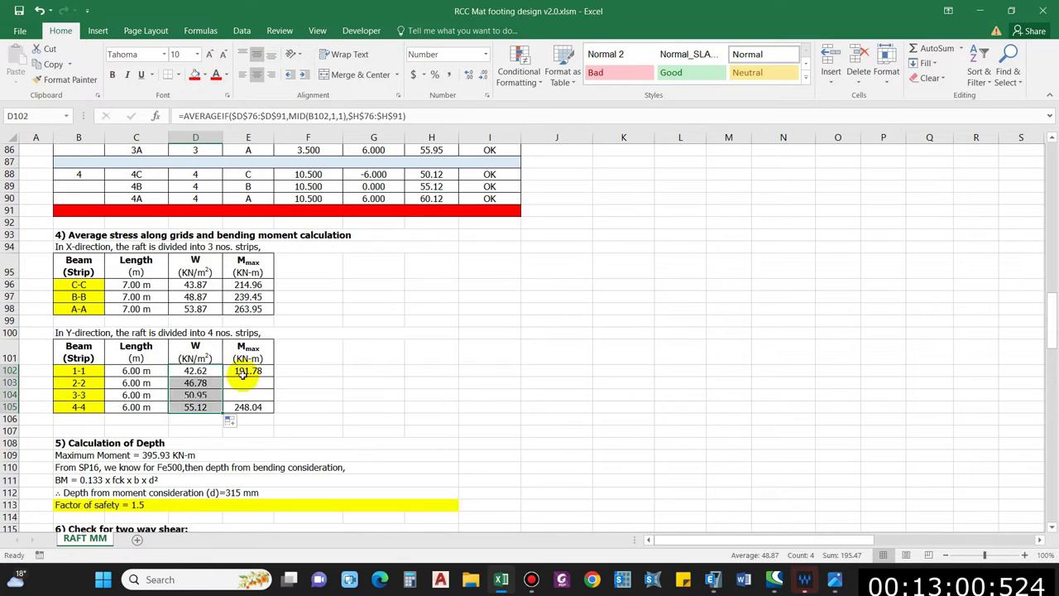
scroll(190, 349, "up", 1)
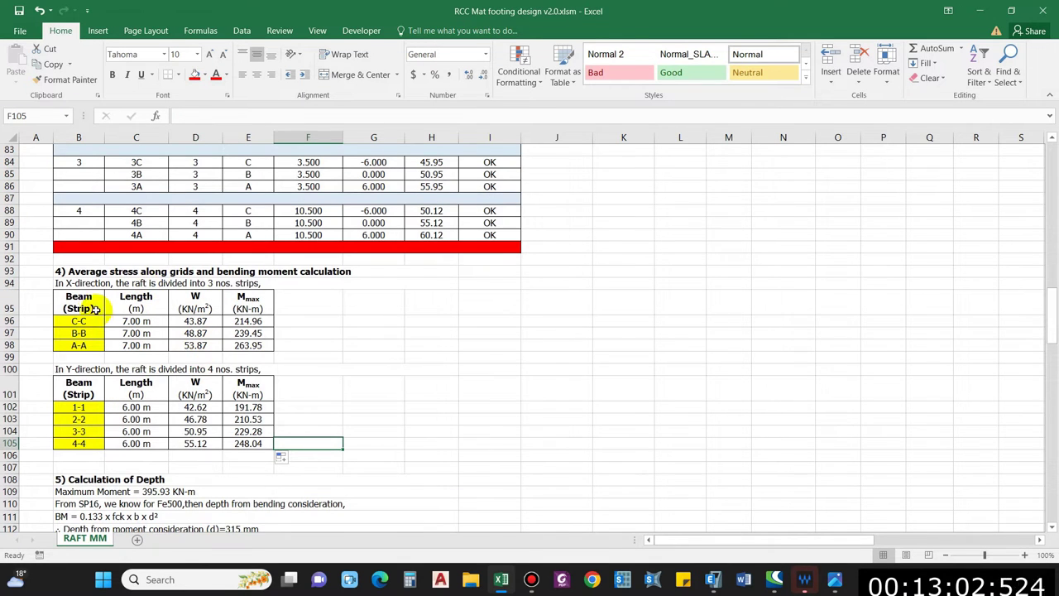
scroll(249, 309, "down", 1)
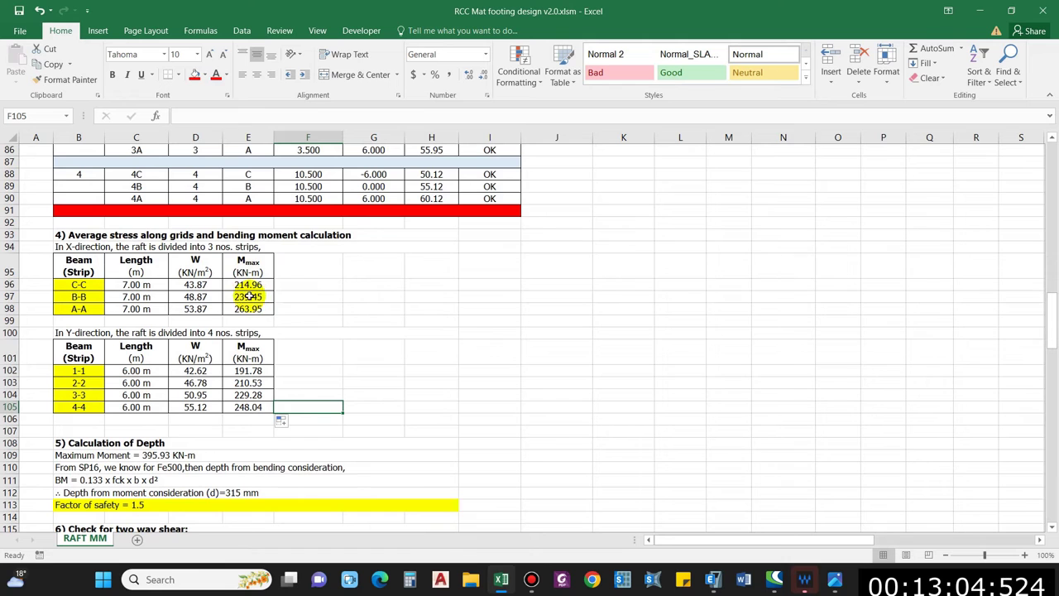
scroll(248, 273, "down", 1)
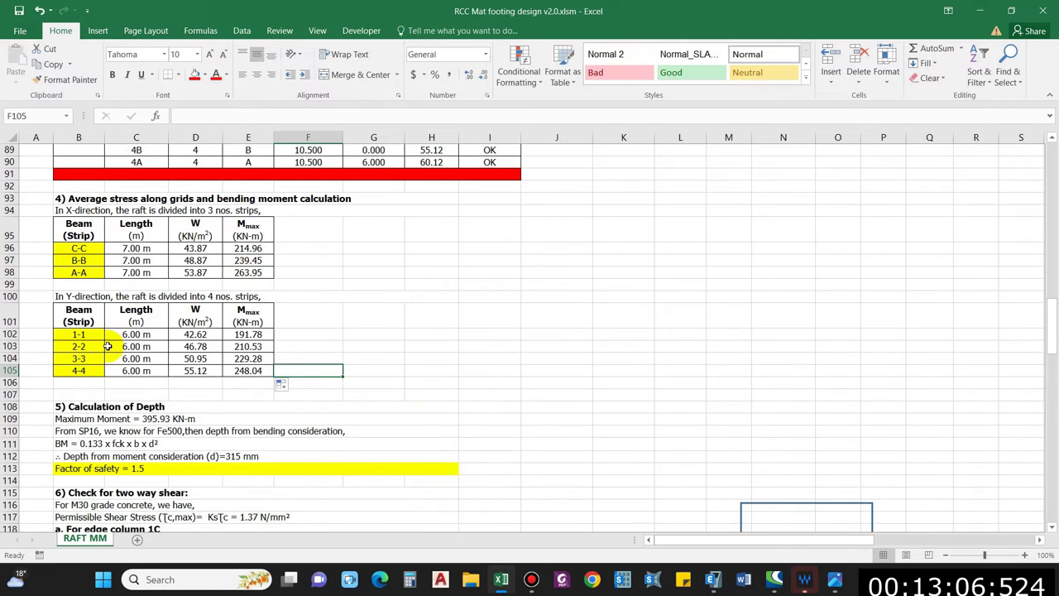
scroll(108, 346, "down", 1)
scroll(153, 366, "up", 1)
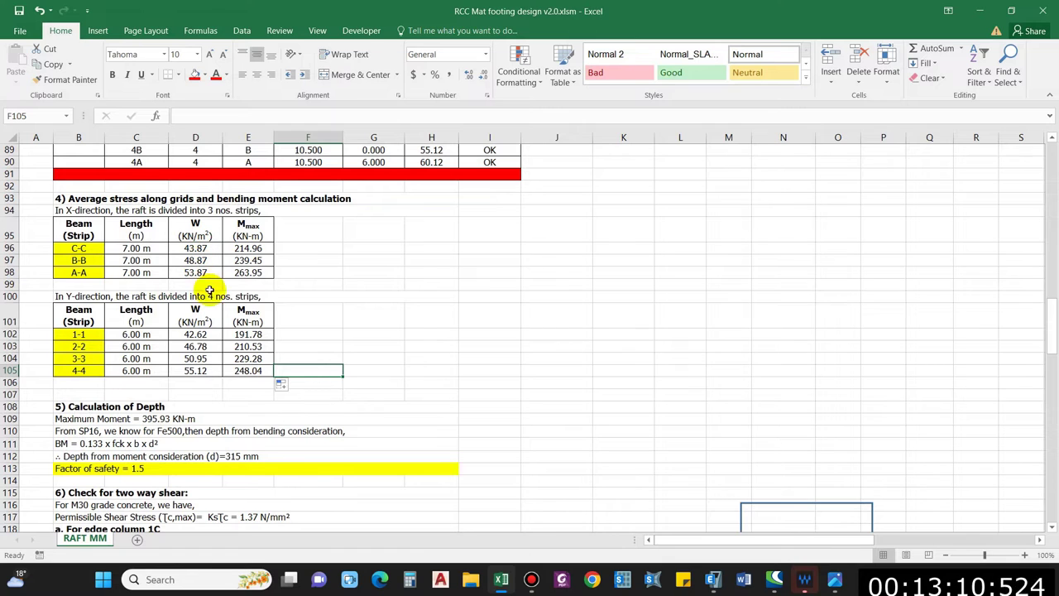
Step: Change B109 to =MAX(E96:E98,E102:E105)*1.5, giving a maximum moment of 395.93 KN-m
scroll(209, 291, "down", 1)
left_click(93, 372)
left_click(91, 383)
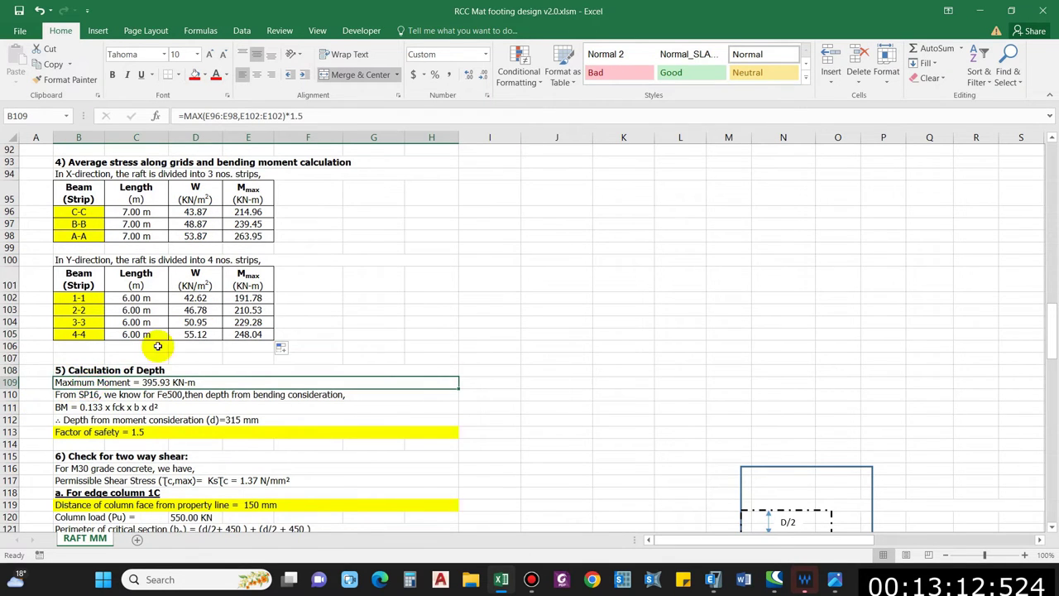
scroll(157, 346, "up", 2)
left_click(292, 116)
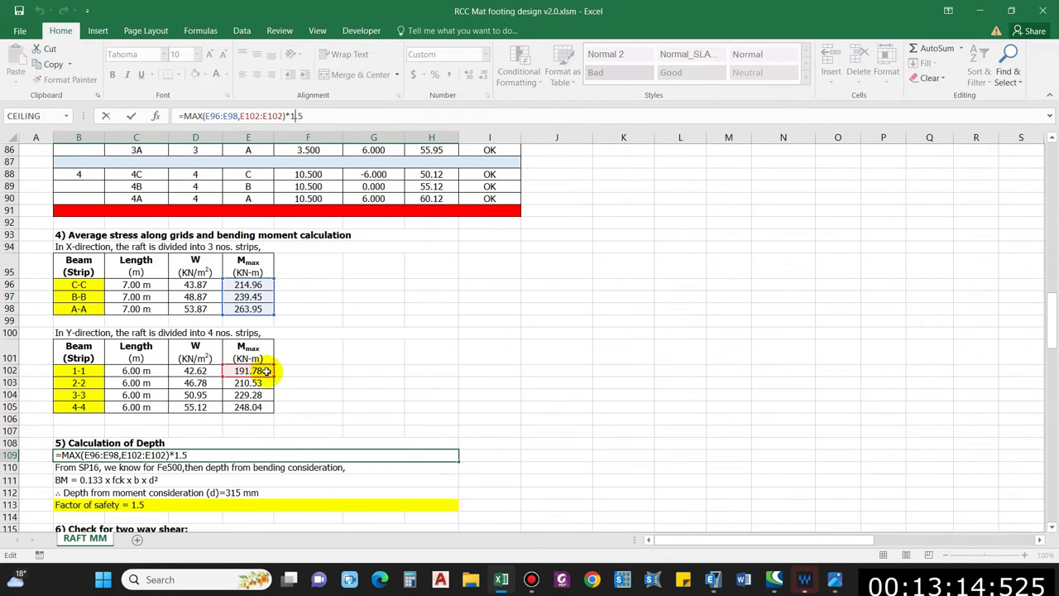
left_click_drag(273, 376, 271, 403)
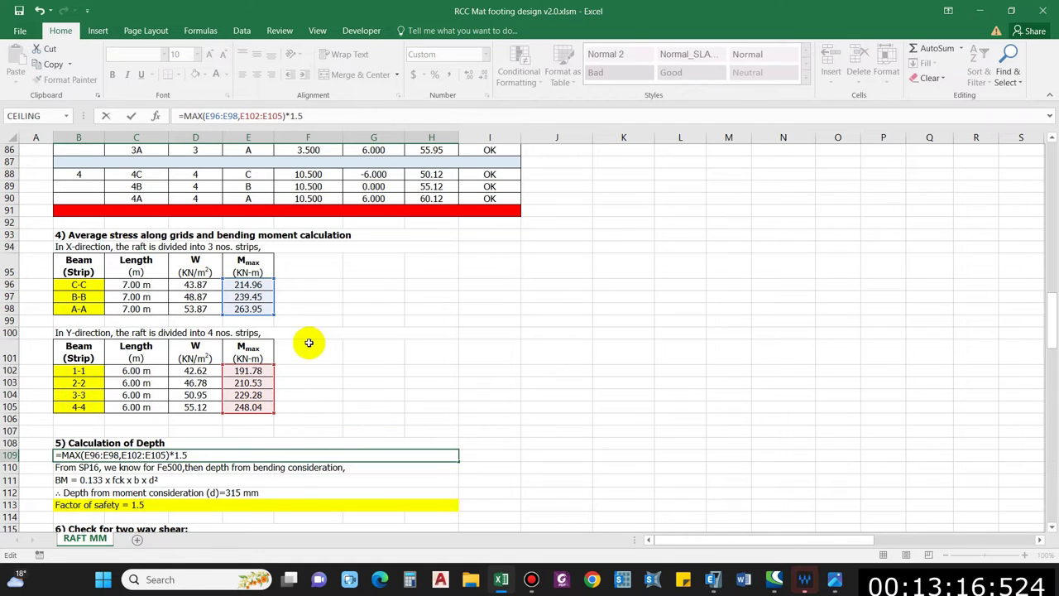
key("Return")
left_click_drag(162, 444, 154, 465)
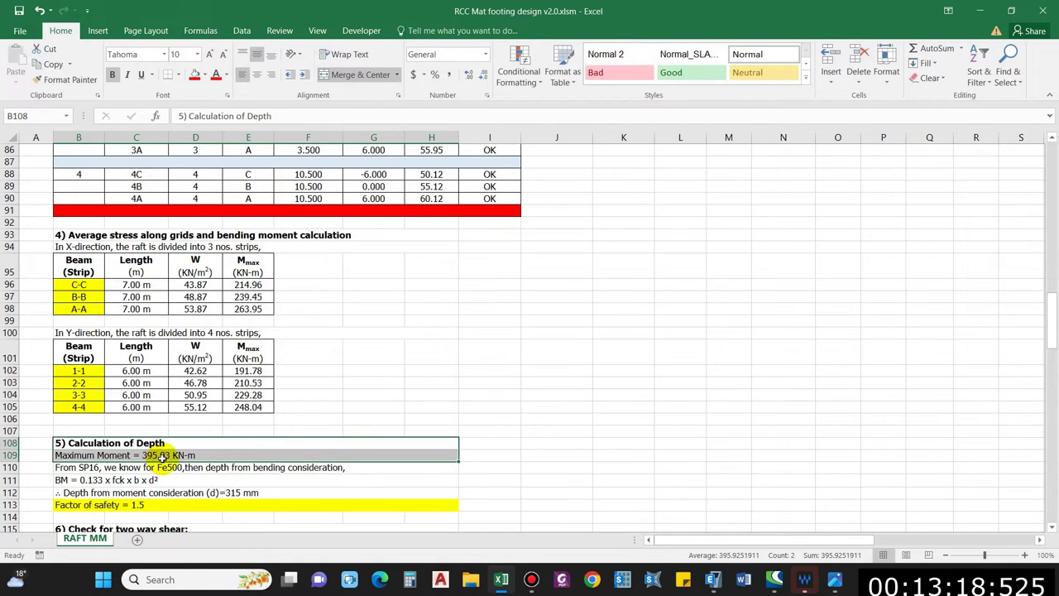
left_click(161, 455)
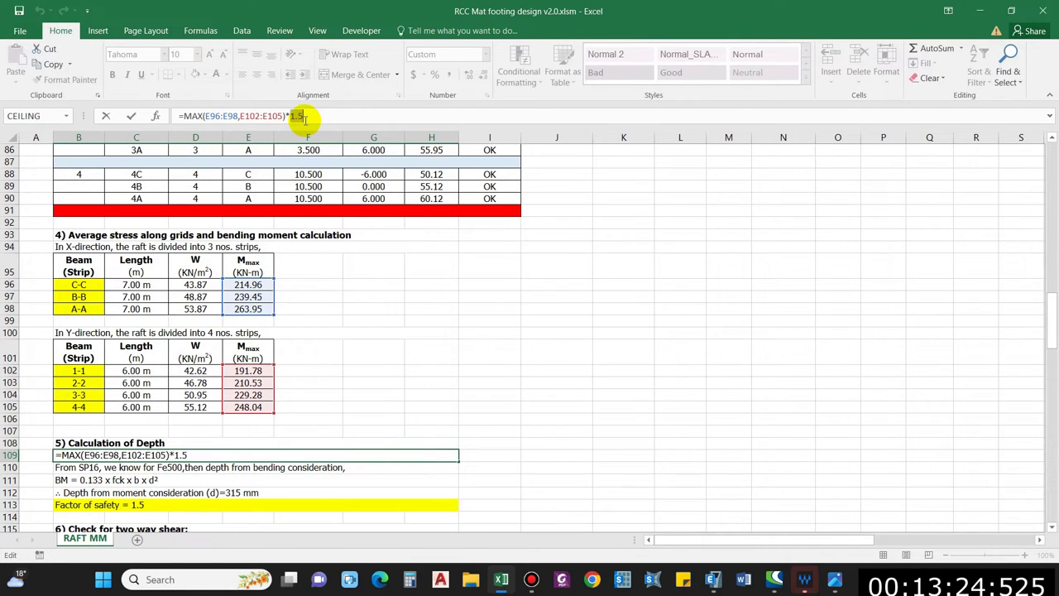
left_click(232, 455)
Step: Review the Fe500, bending moment and depth formulas in B110–B112, then select the factor of safety line
scroll(157, 497, "down", 1)
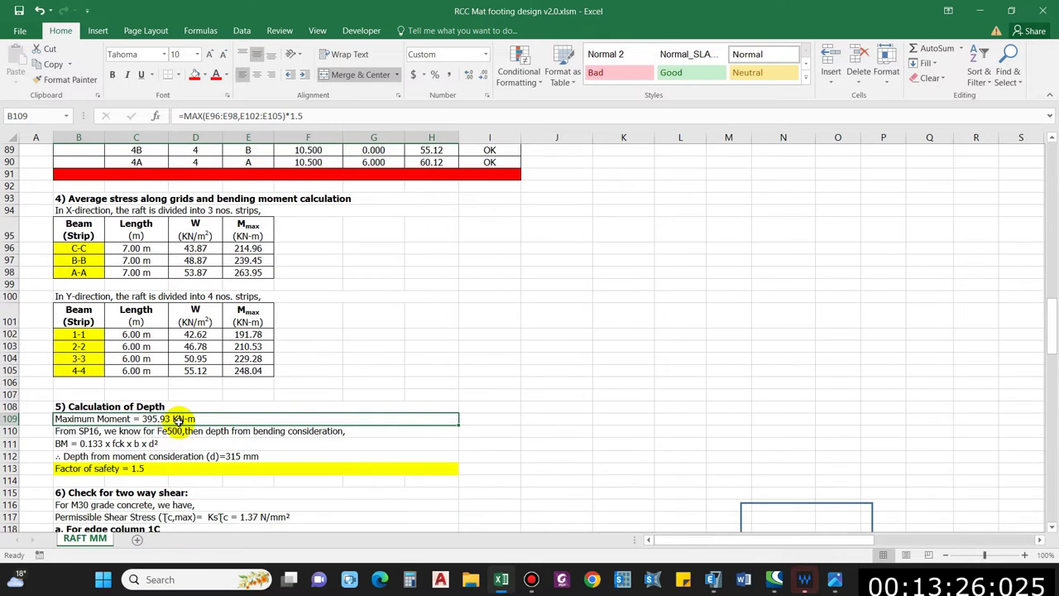
scroll(96, 443, "down", 1)
left_click(157, 395)
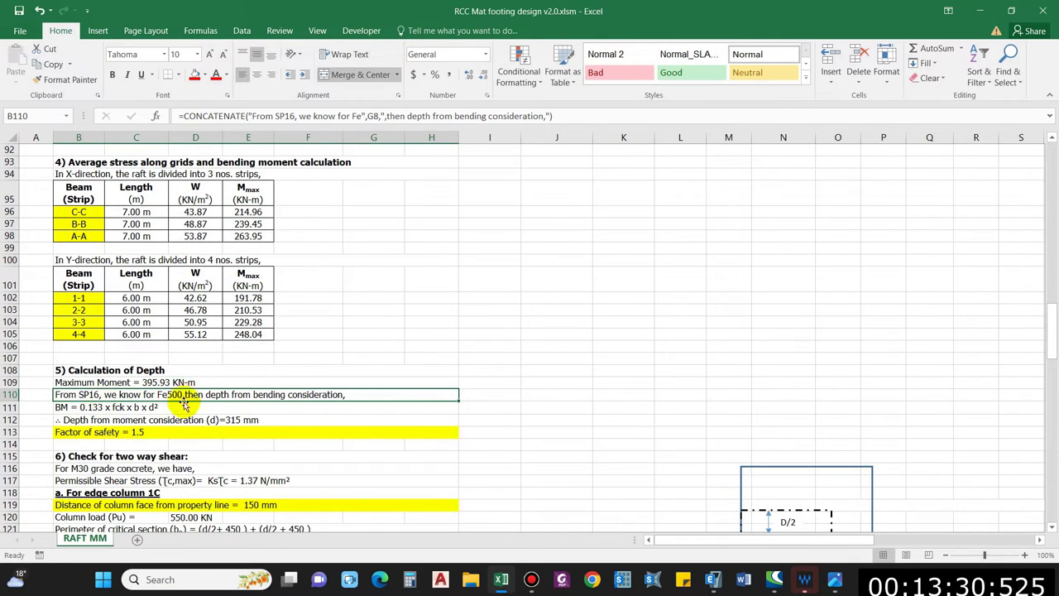
left_click(103, 407)
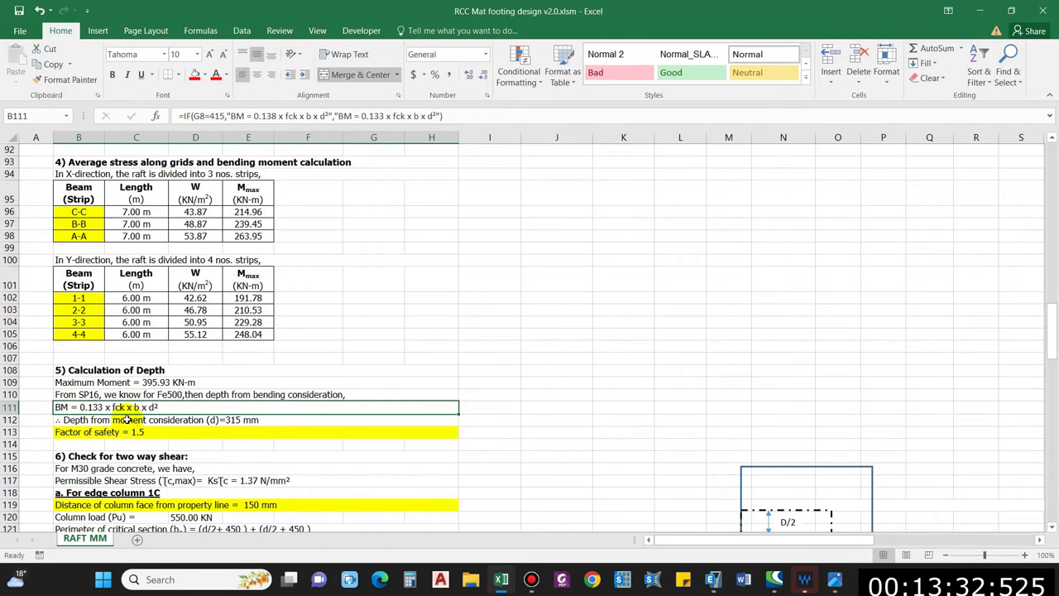
left_click(118, 421)
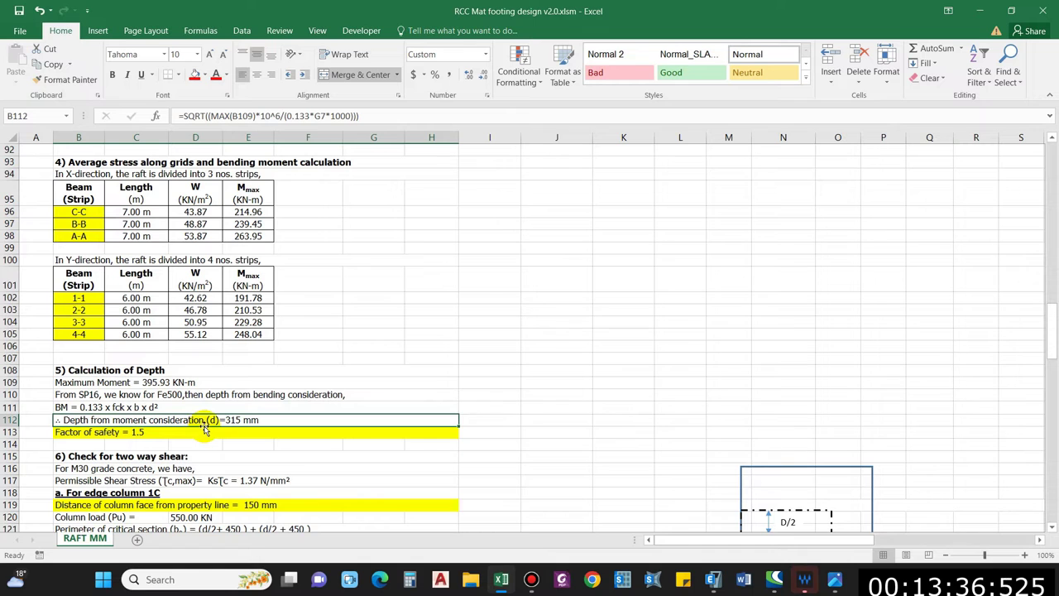
scroll(79, 354, "down", 2)
left_click(80, 347)
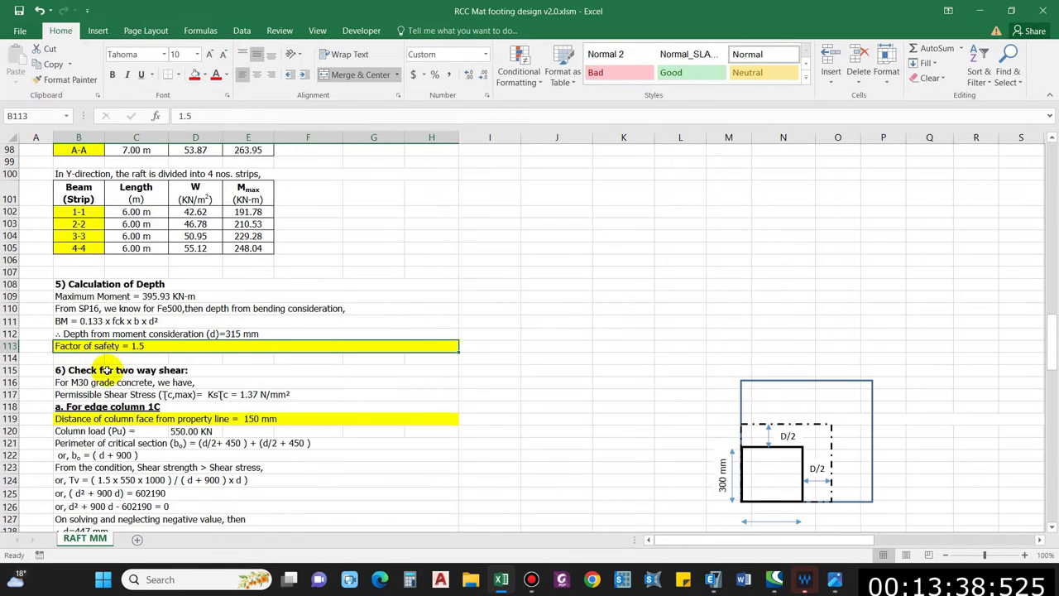
Step: Move the Factor of safety = 1.5 line to row 109, then review the M30 shear formulas in B116–B117
key("ctrl+z")
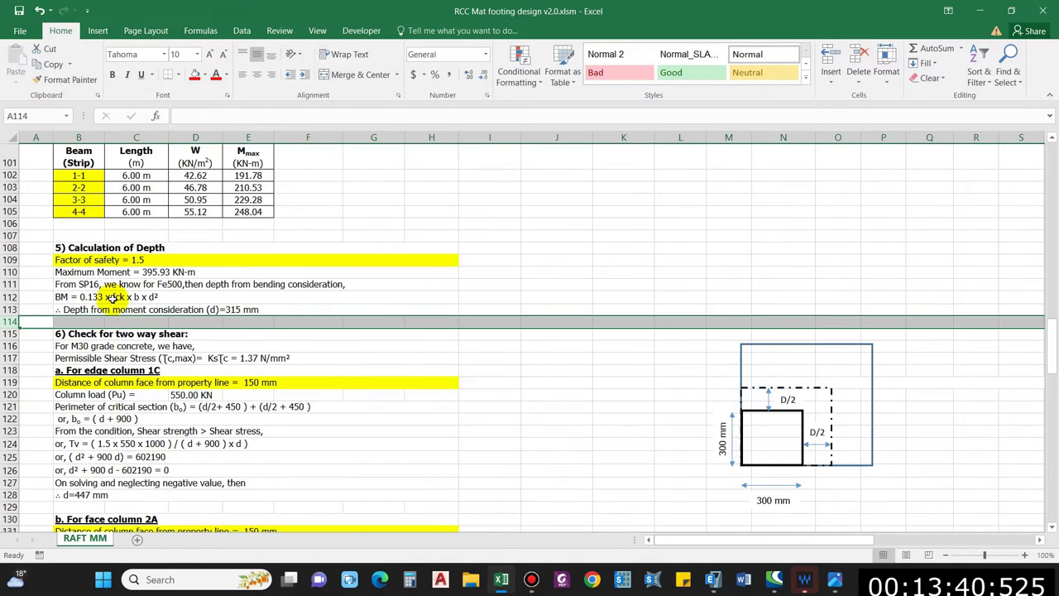
scroll(96, 335, "down", 1)
left_click(83, 296)
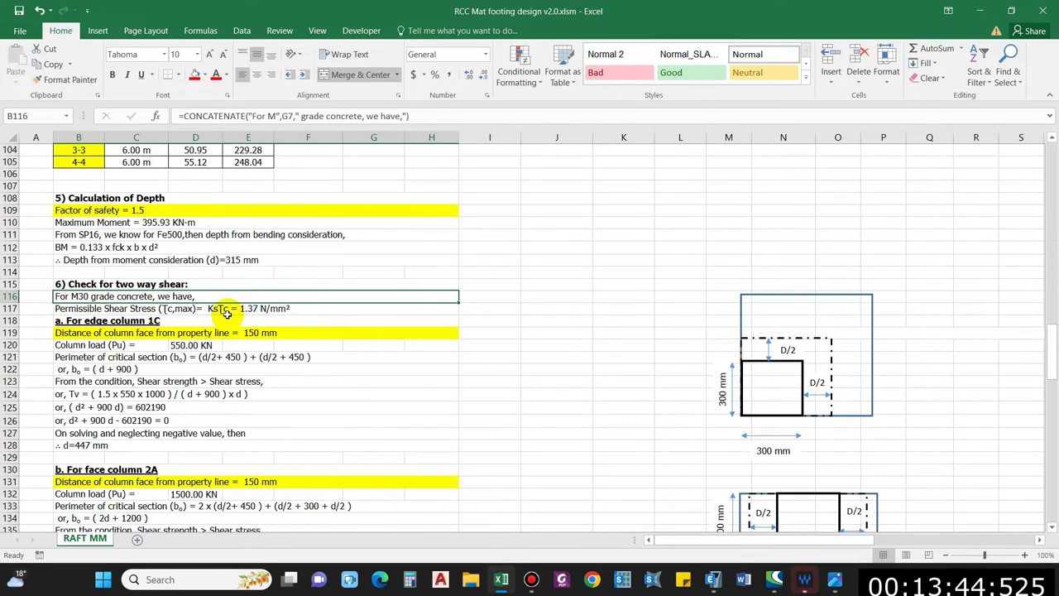
left_click(248, 311)
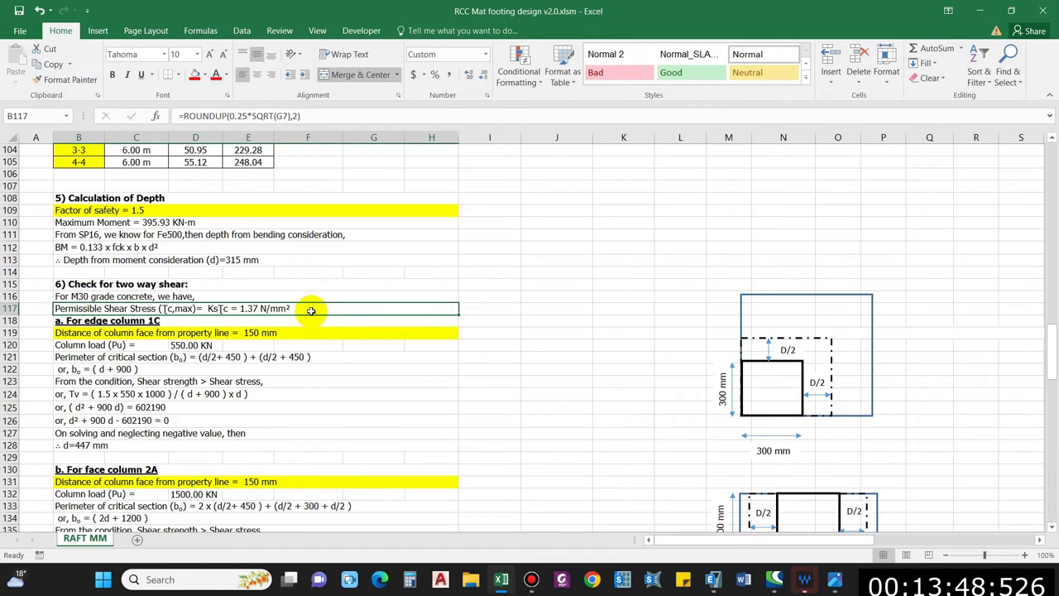
scroll(317, 312, "down", 1)
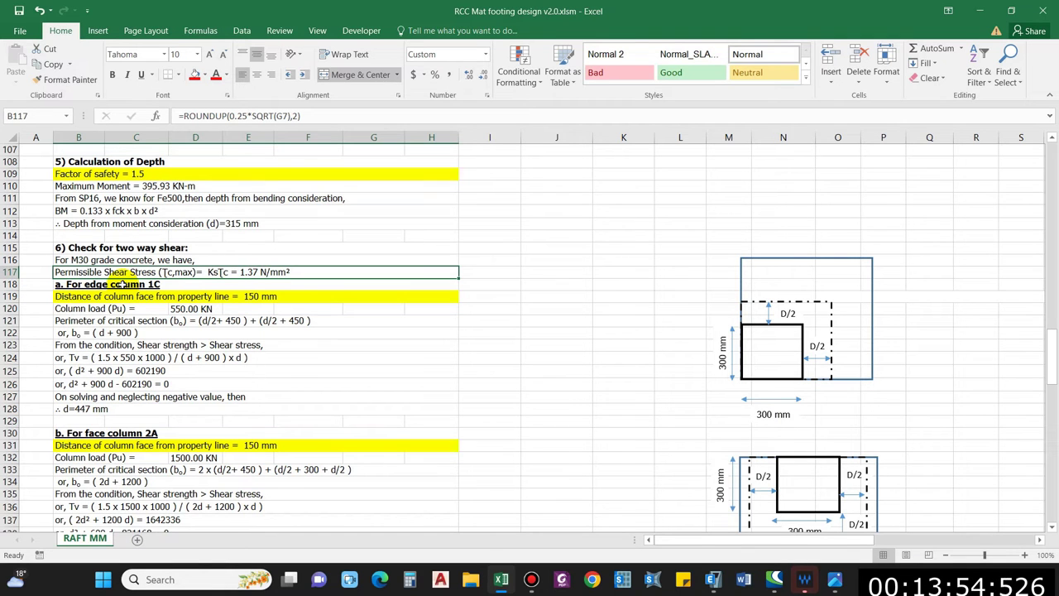
Step: Scroll through the two-way shear section and select the edge column heading in B118
scroll(122, 284, "down", 5)
scroll(142, 411, "up", 4)
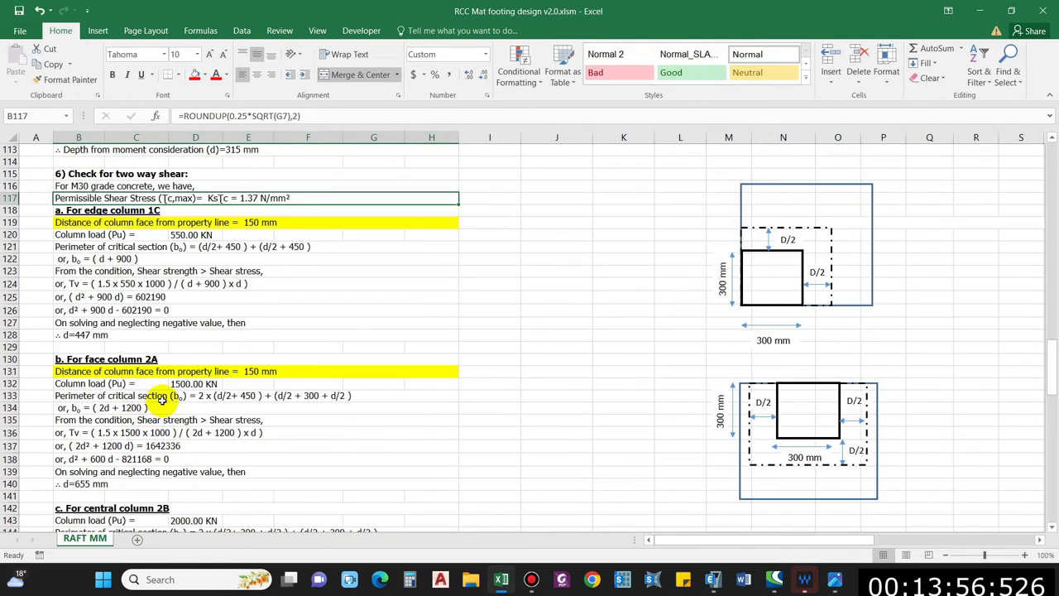
scroll(709, 328, "up", 4)
scroll(737, 300, "down", 4)
scroll(695, 280, "down", 1, "ctrl")
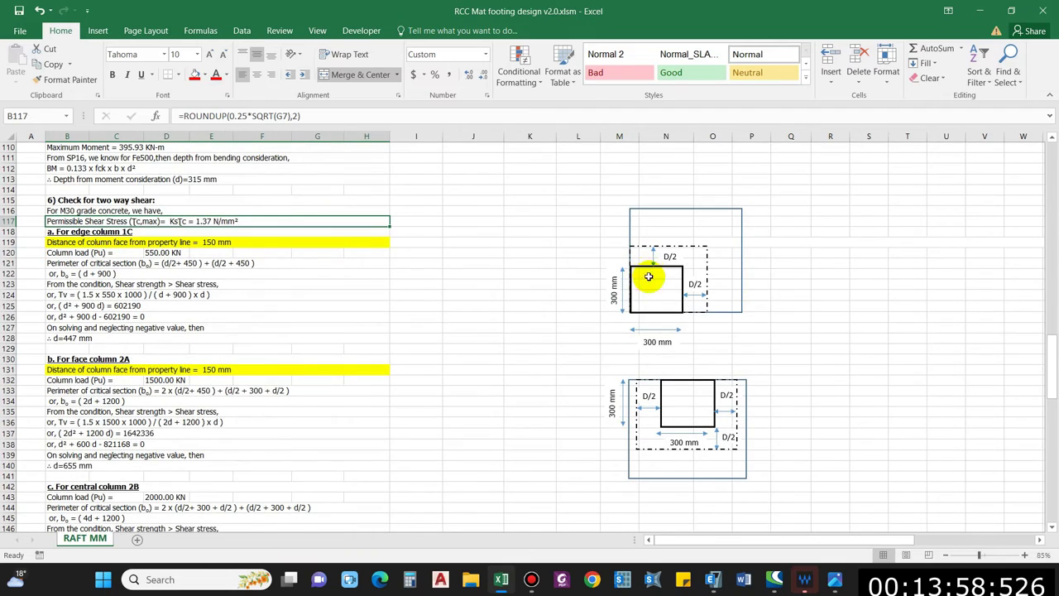
scroll(616, 298, "down", 1)
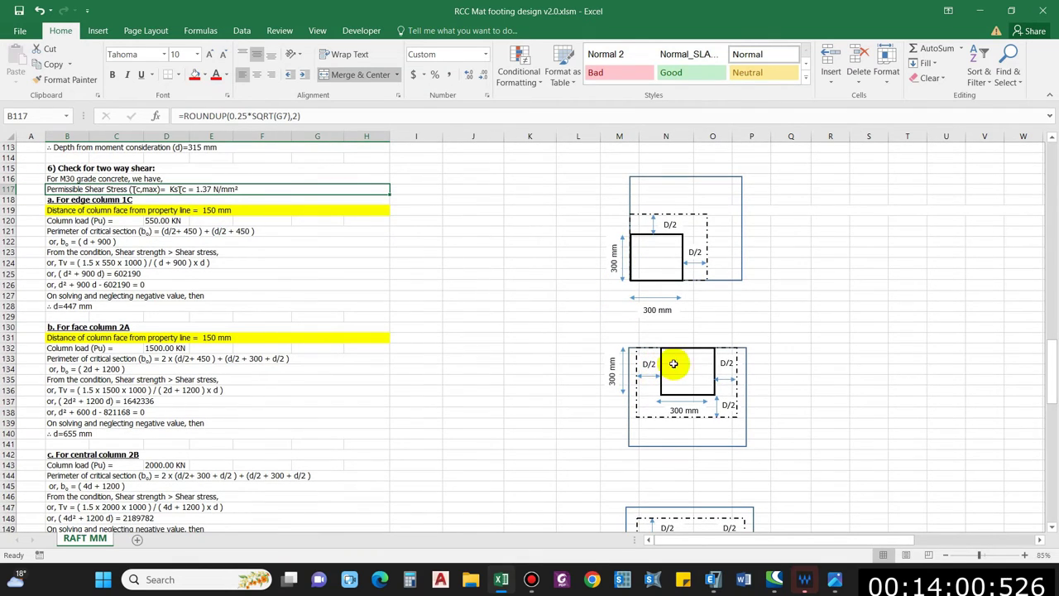
scroll(685, 382, "down", 1)
scroll(690, 480, "down", 4)
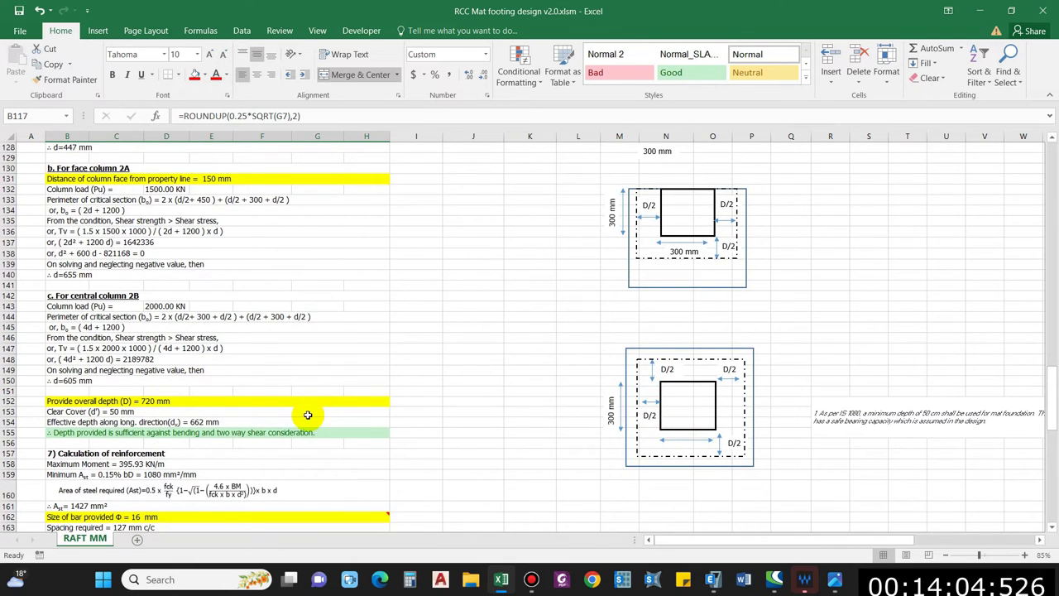
scroll(318, 405, "up", 5)
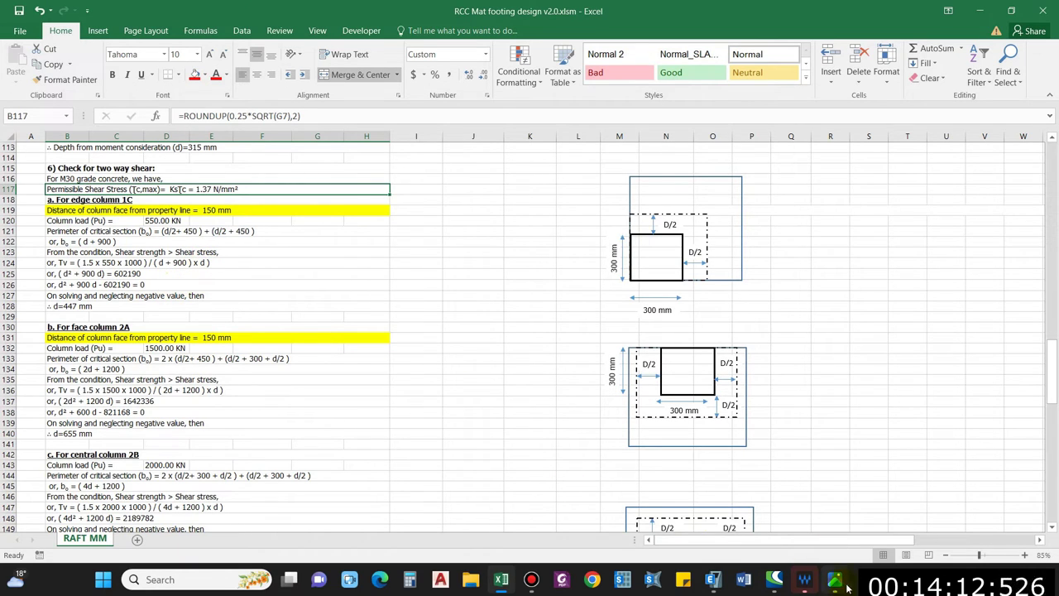
left_click(163, 202)
scroll(157, 202, "up", 2)
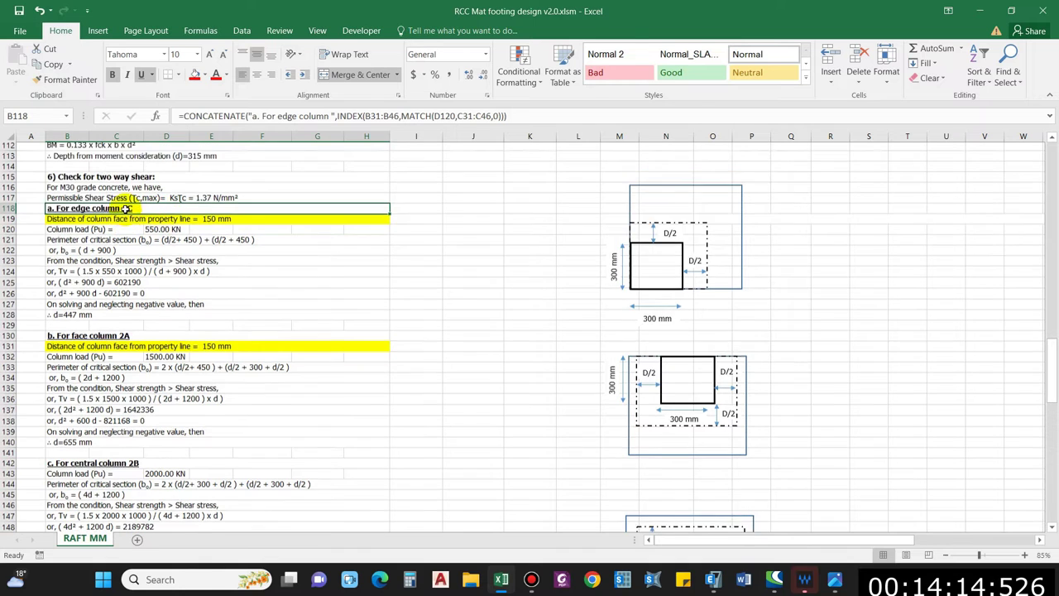
Step: Inspect B118's edge column heading formula, leaving it unchanged
left_click(284, 124)
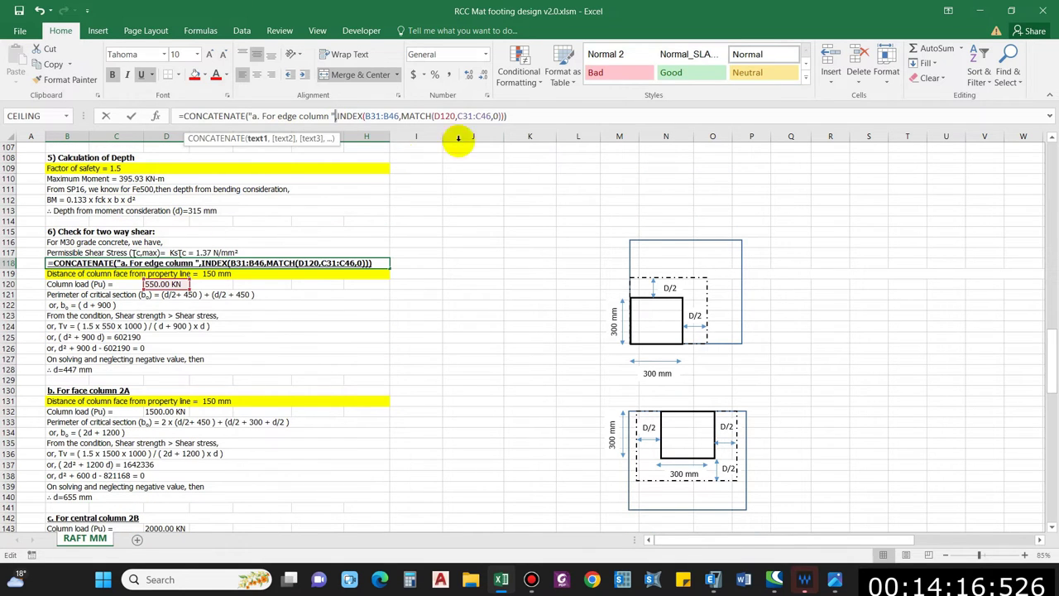
key("Escape")
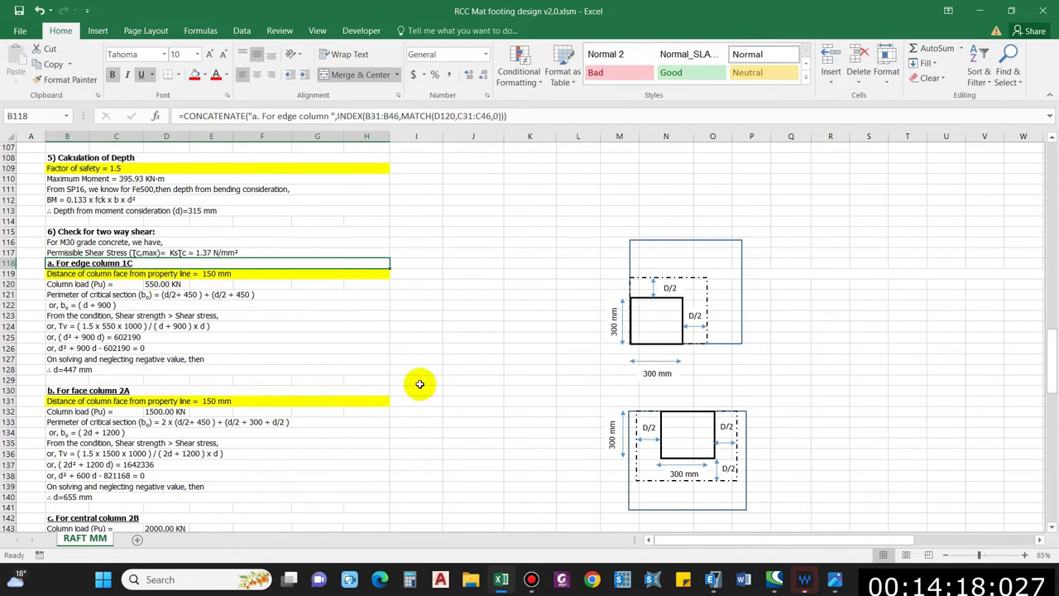
left_click(507, 116)
left_click_drag(1044, 366, 253, 239)
key("Escape")
Step: Check column 1C's 550.00 KN load in D120 and the face distance line in B119
scroll(145, 397, "down", 3)
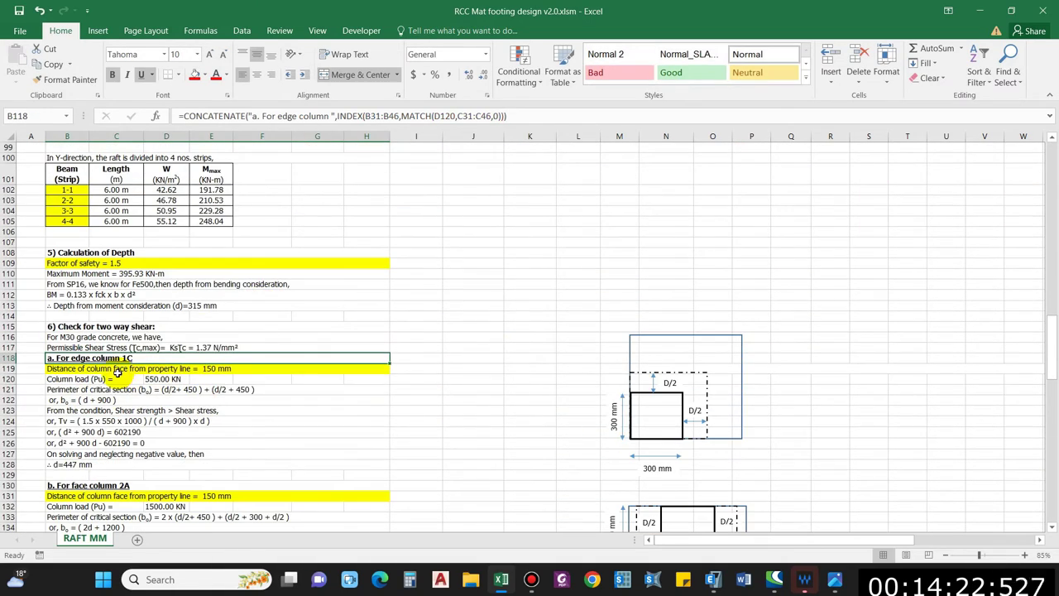
key("Down")
key("Down")
key("Right")
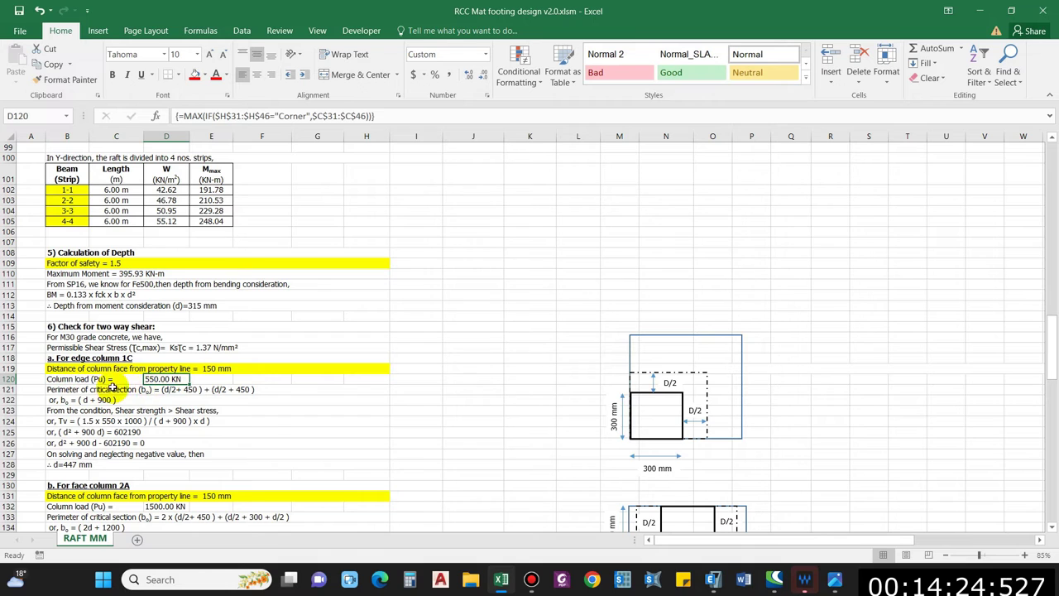
left_click(62, 378)
left_click(71, 368)
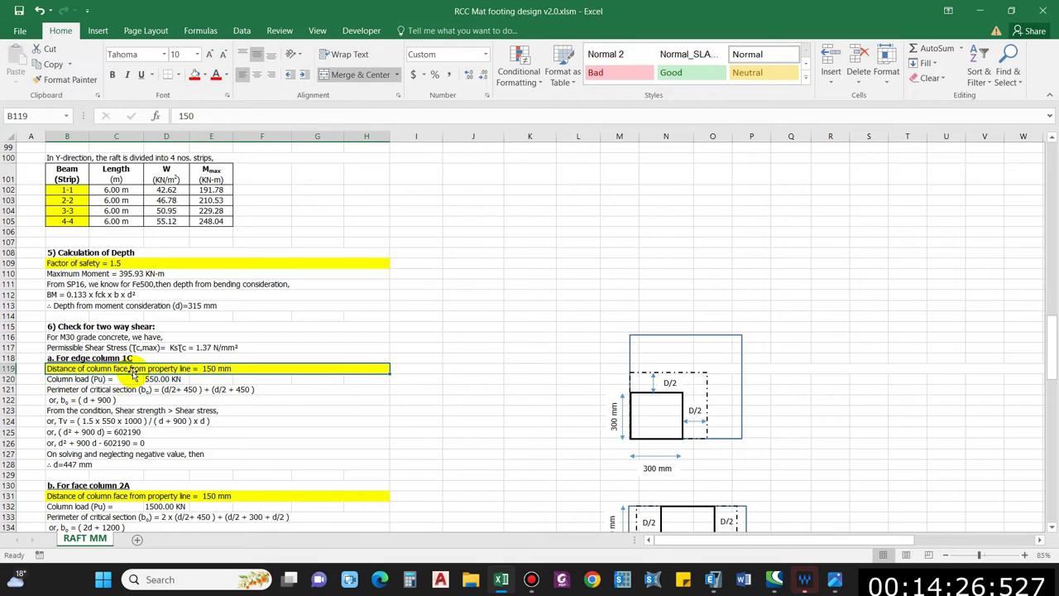
Step: Show the textbook's Fig. 17.28 raft layout photo beside the sheet
scroll(555, 403, "down", 1)
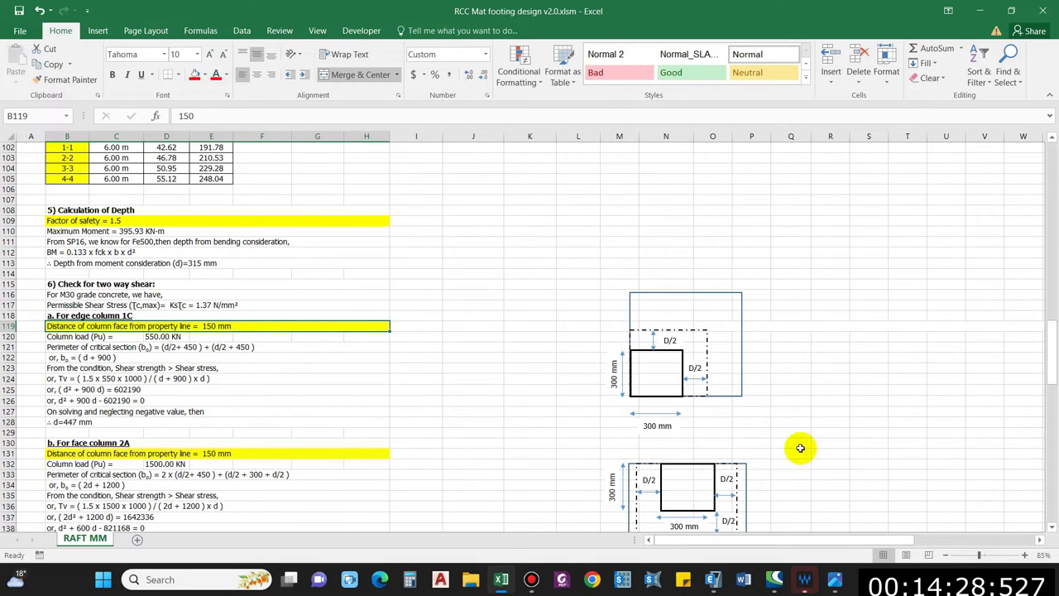
left_click(834, 579)
key("Right")
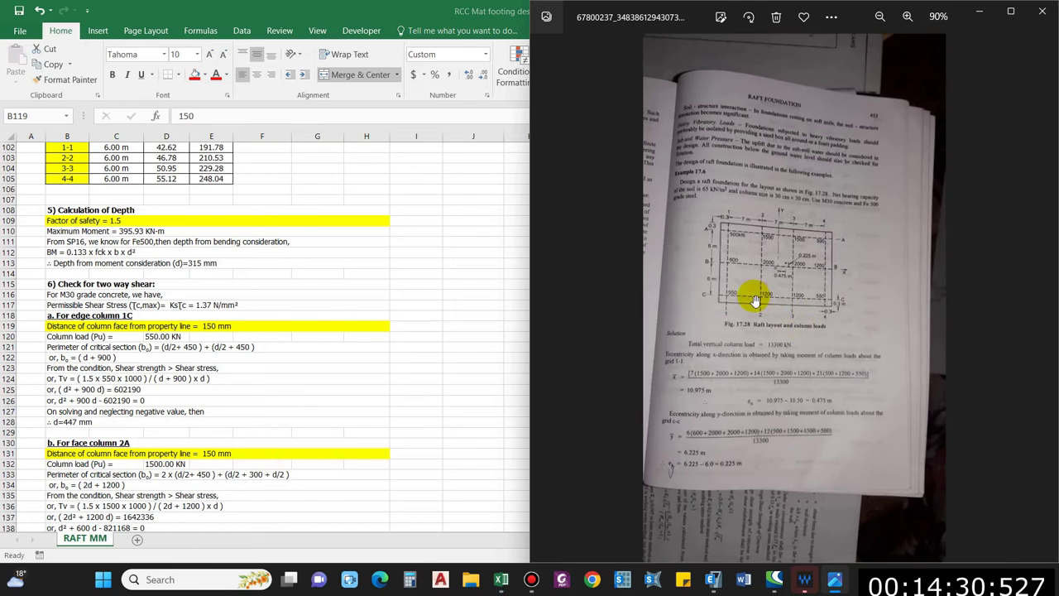
Step: Close the Fig. 17.28 photo and confirm the 150 mm face distance in B119
scroll(752, 296, "up", 3)
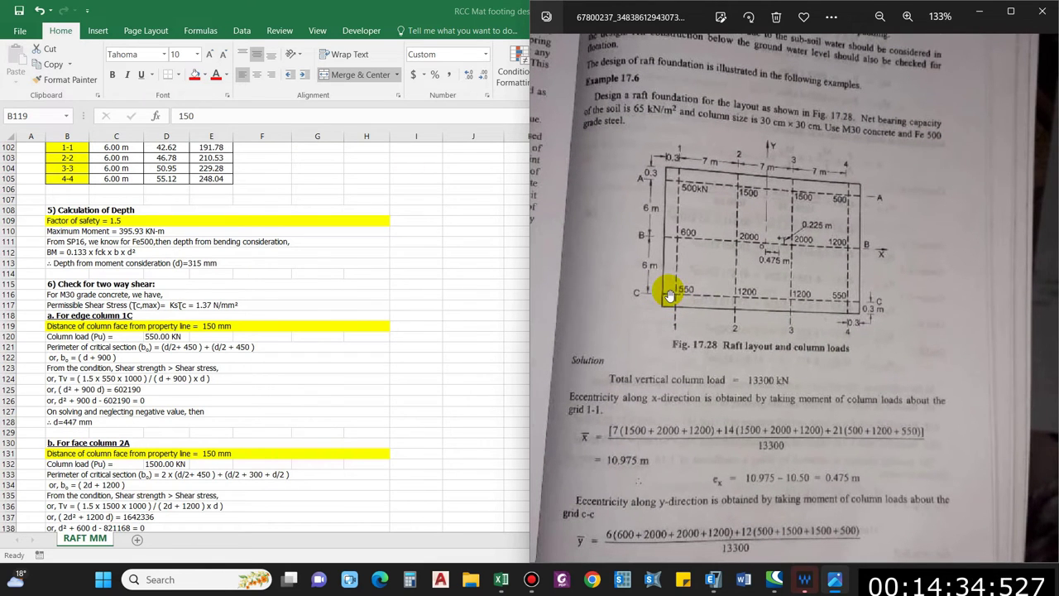
key("alt+Tab")
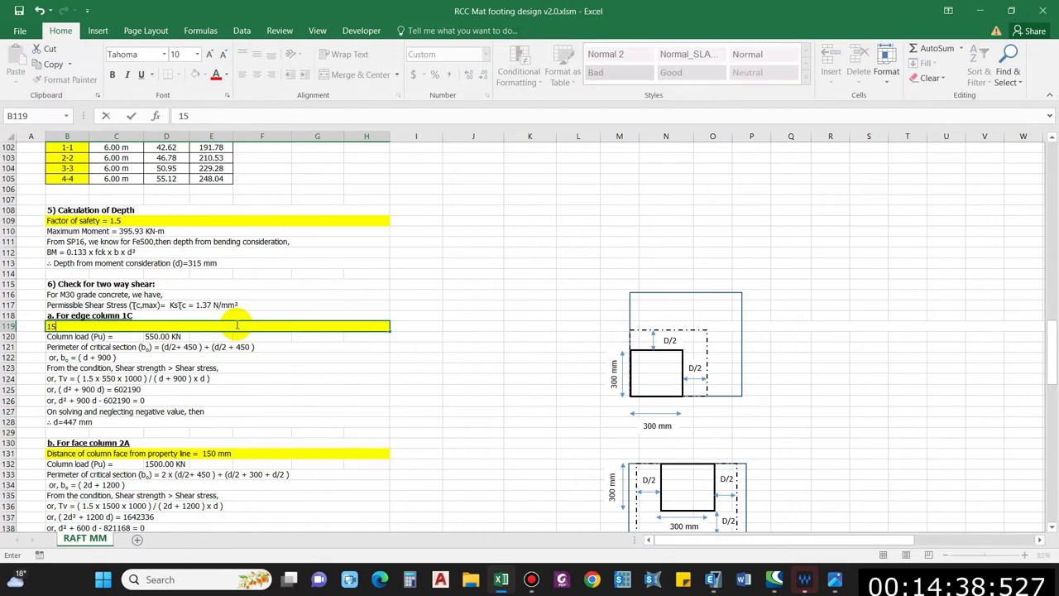
key("Down")
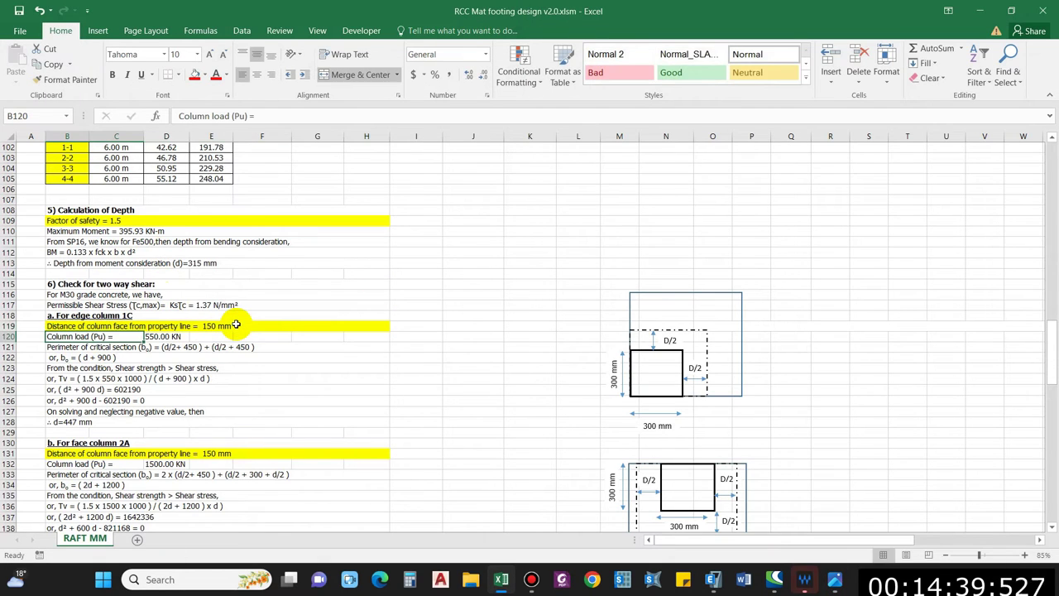
Step: Re-enter D120's MAX(IF) column load formula as an array formula, still giving 550.00 KN
left_click(151, 339)
left_click(371, 116)
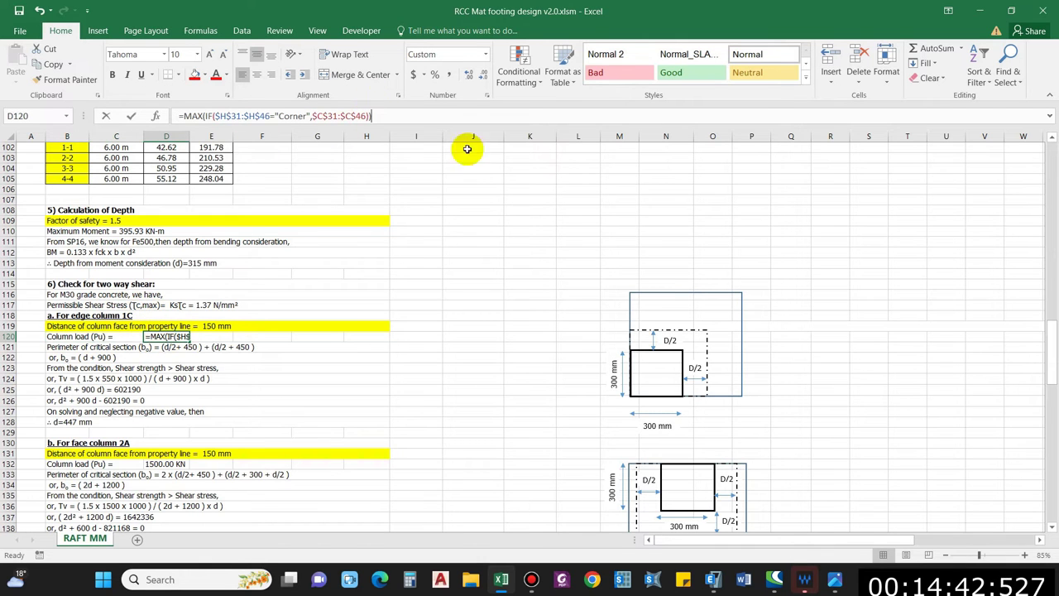
left_click_drag(1049, 327, 1036, 189)
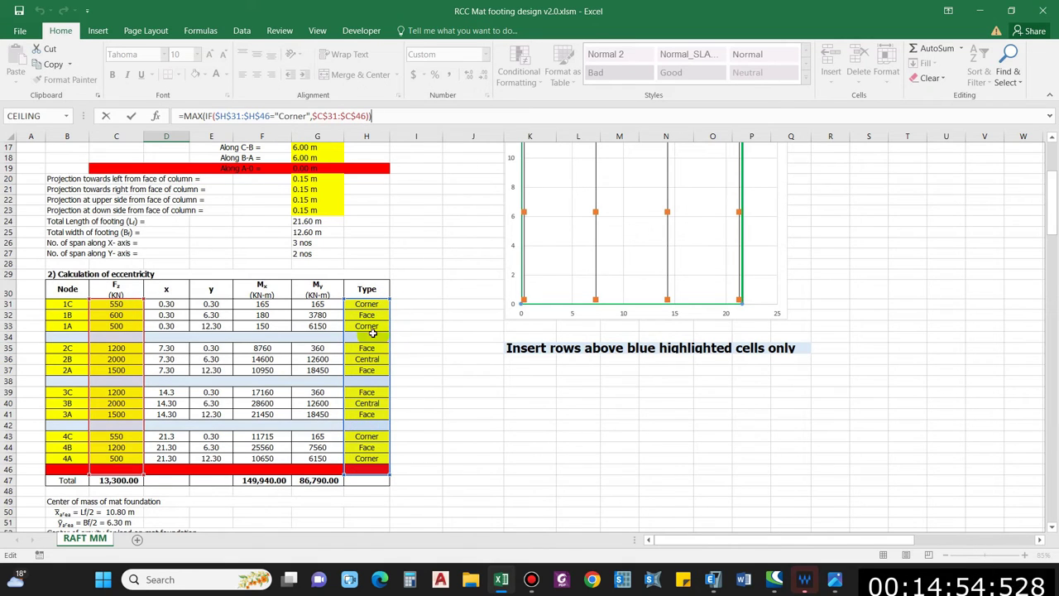
scroll(232, 385, "down", 10)
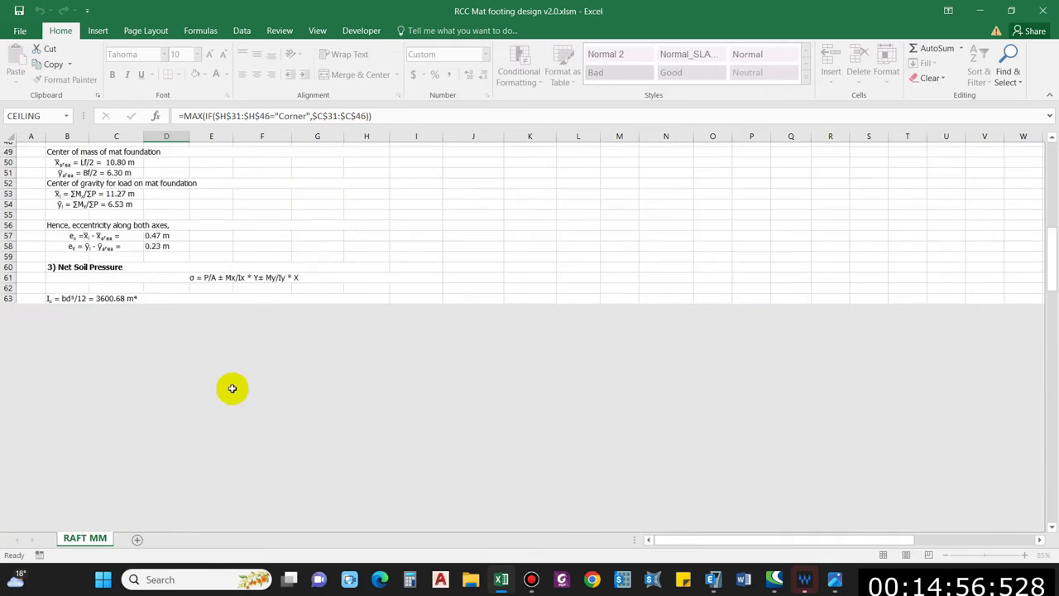
key("ctrl+shift+Return")
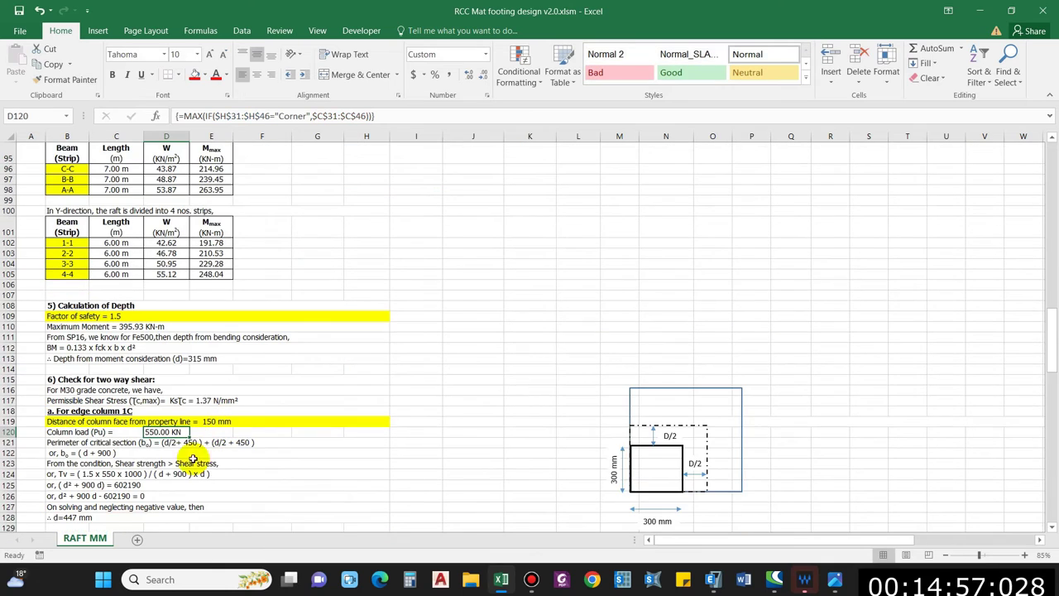
scroll(145, 452, "down", 1)
left_click(157, 410)
left_click(158, 421)
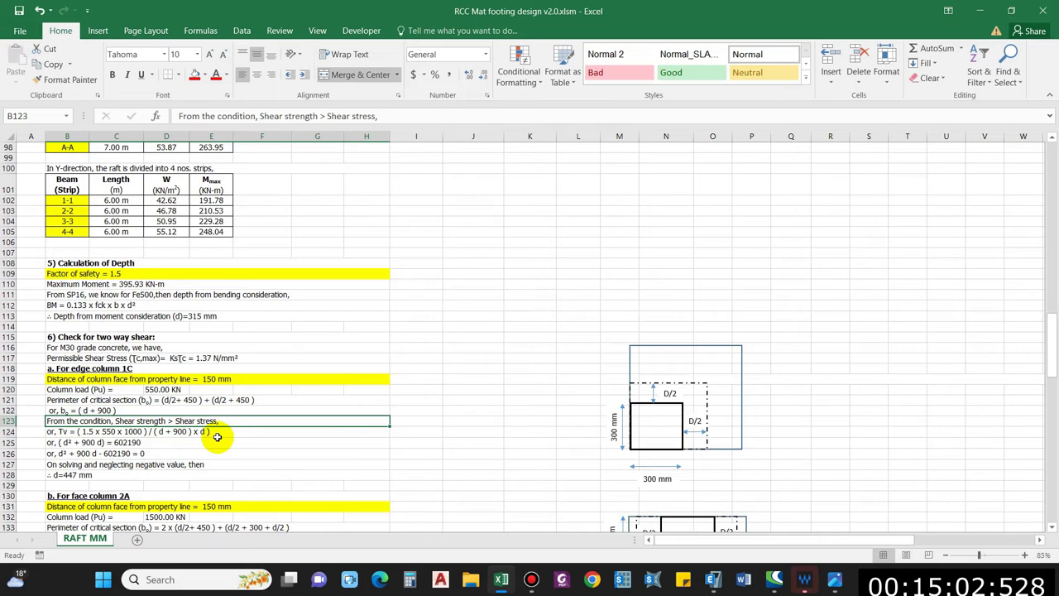
left_click(95, 476)
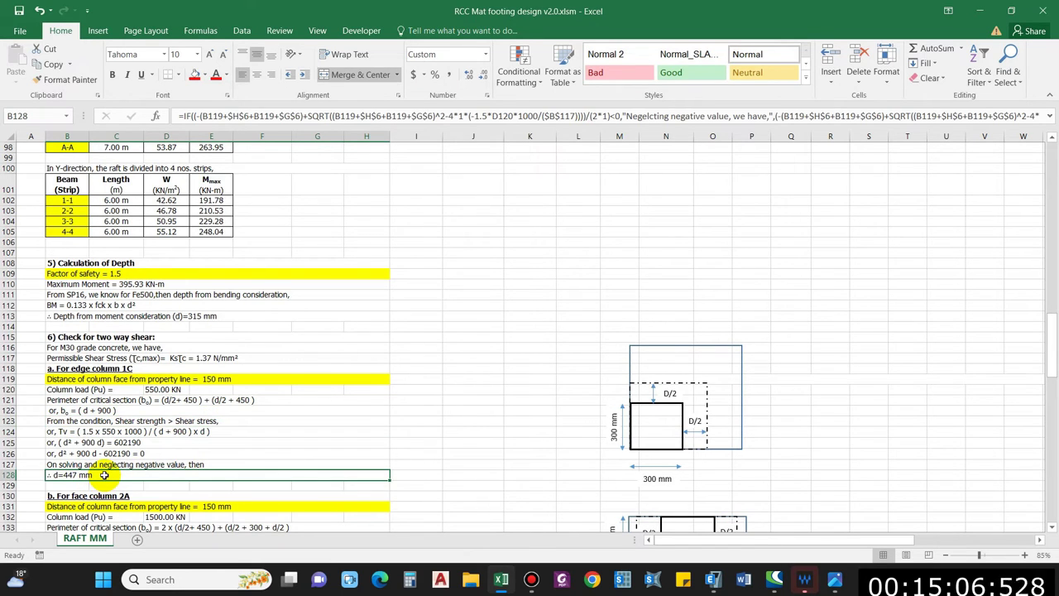
left_click(834, 581)
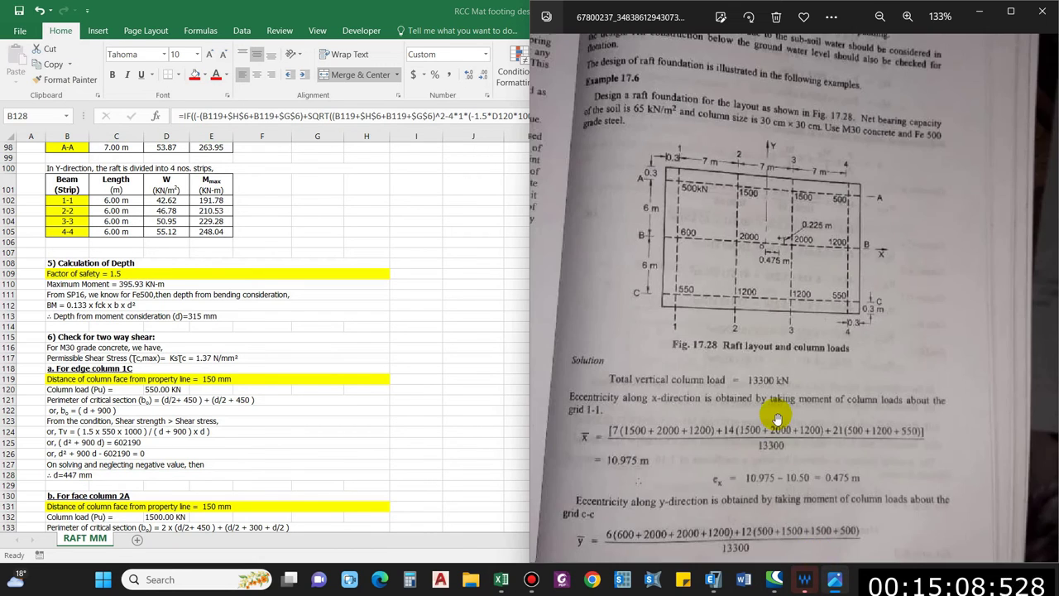
scroll(773, 412, "down", 3)
scroll(773, 416, "down", 2)
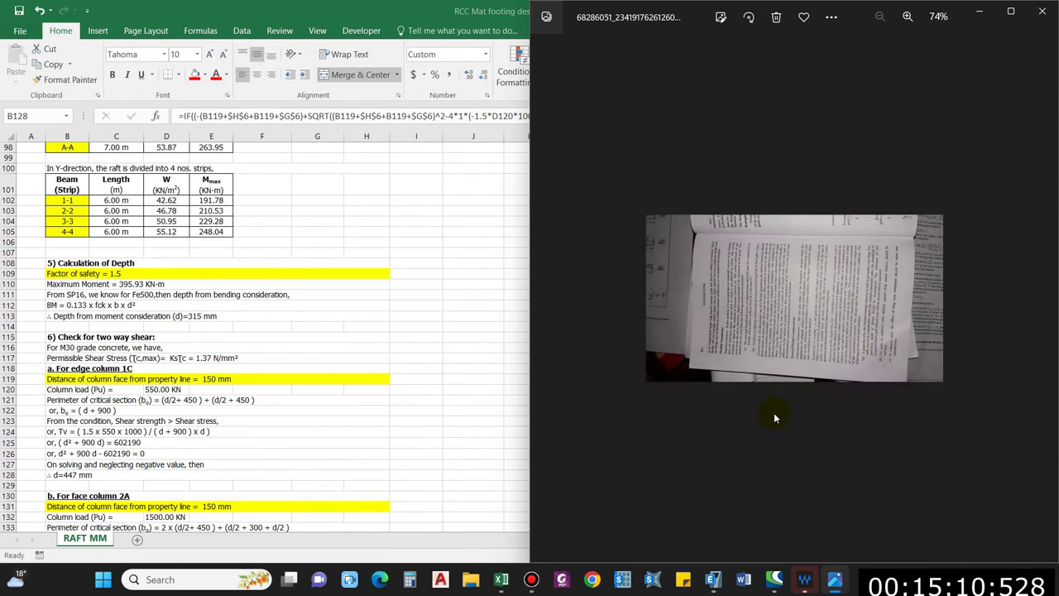
scroll(773, 417, "up", 3)
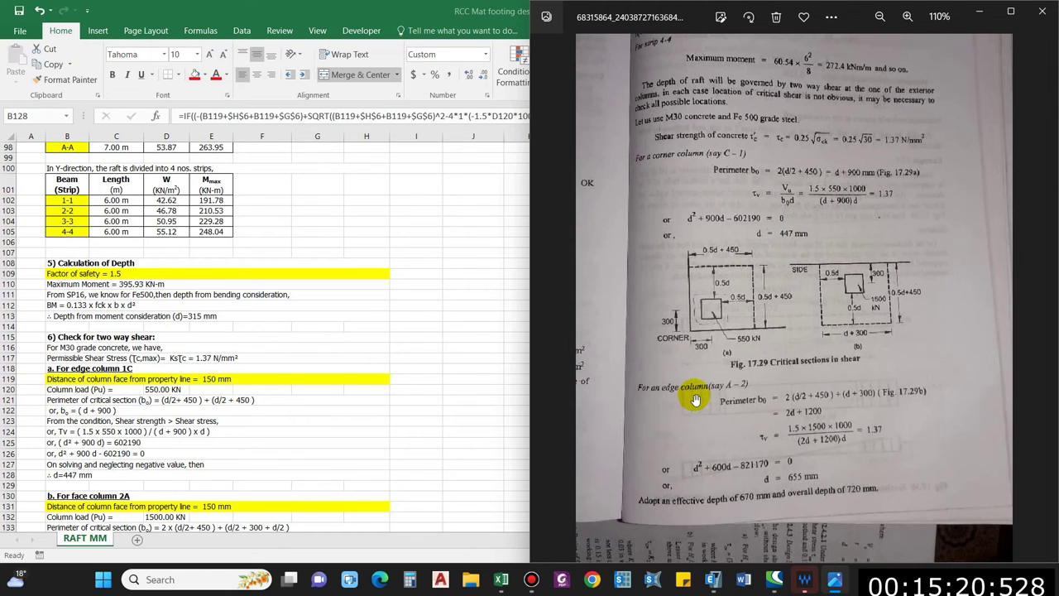
key("alt+Tab")
left_click(907, 326)
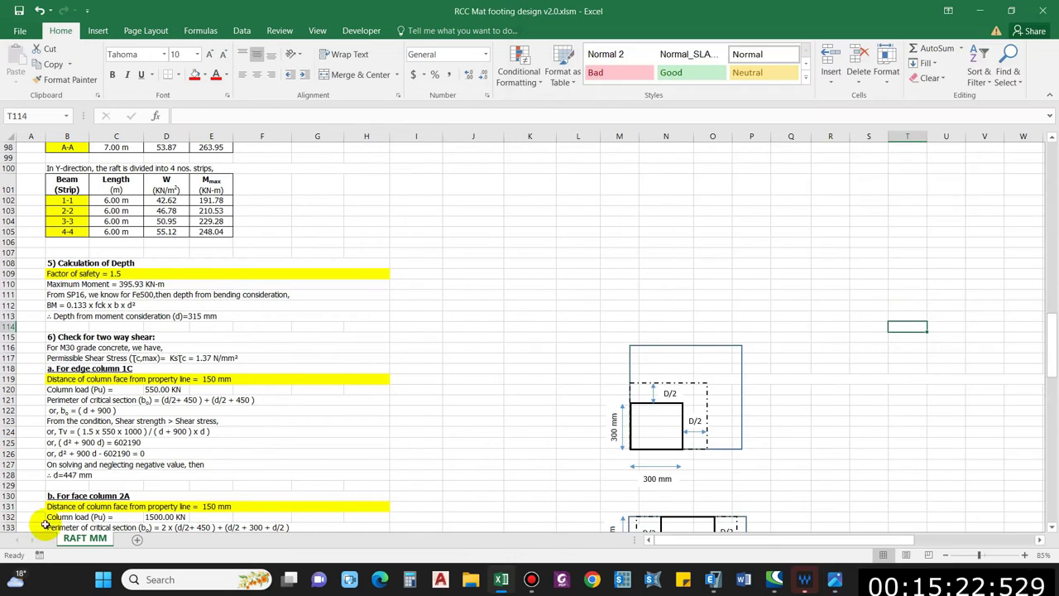
scroll(109, 500, "down", 1)
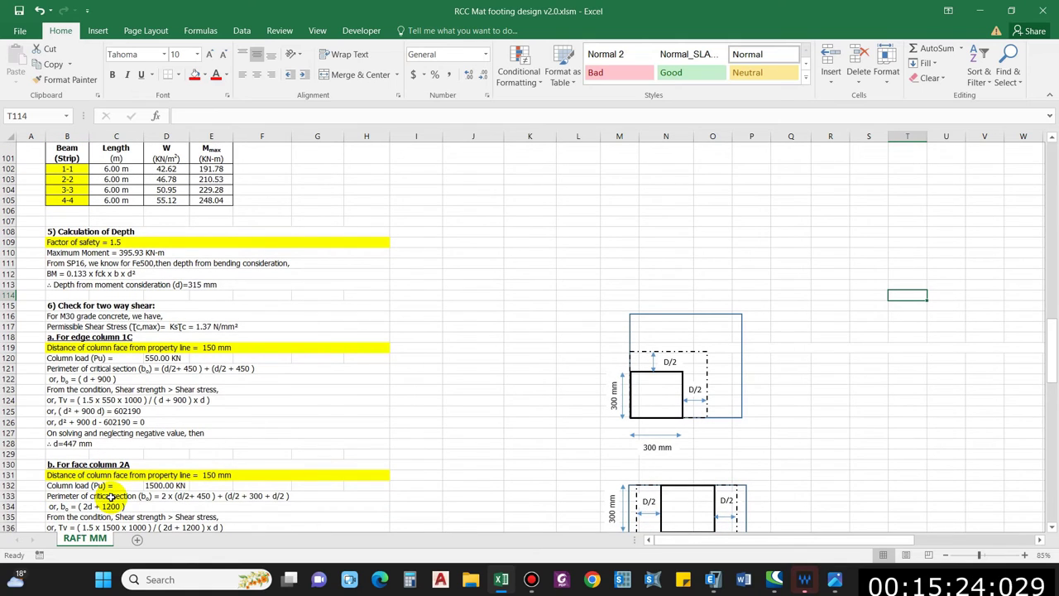
left_click(208, 474)
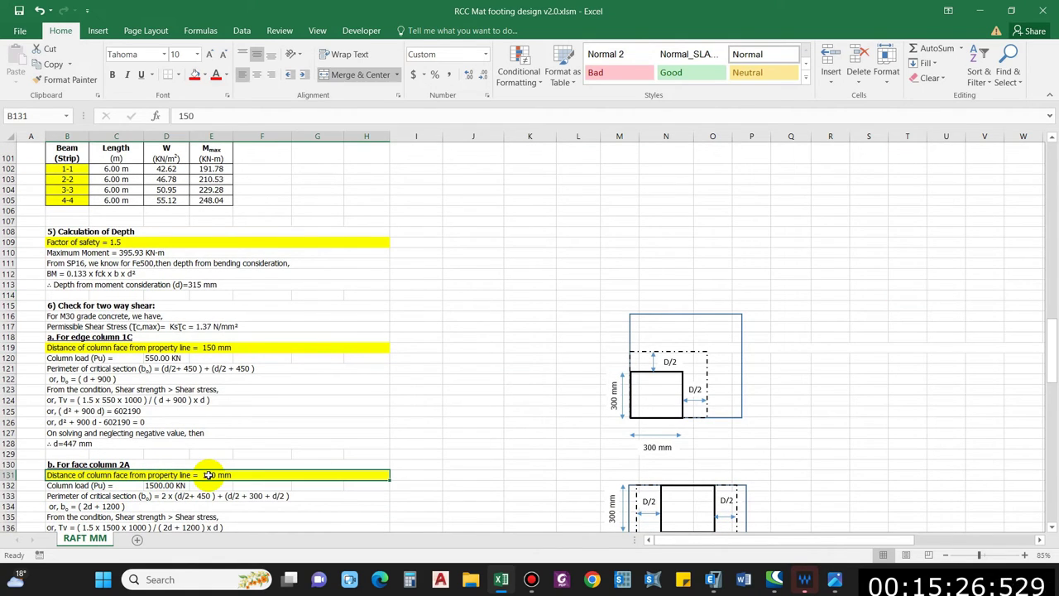
key("Down")
key("Down")
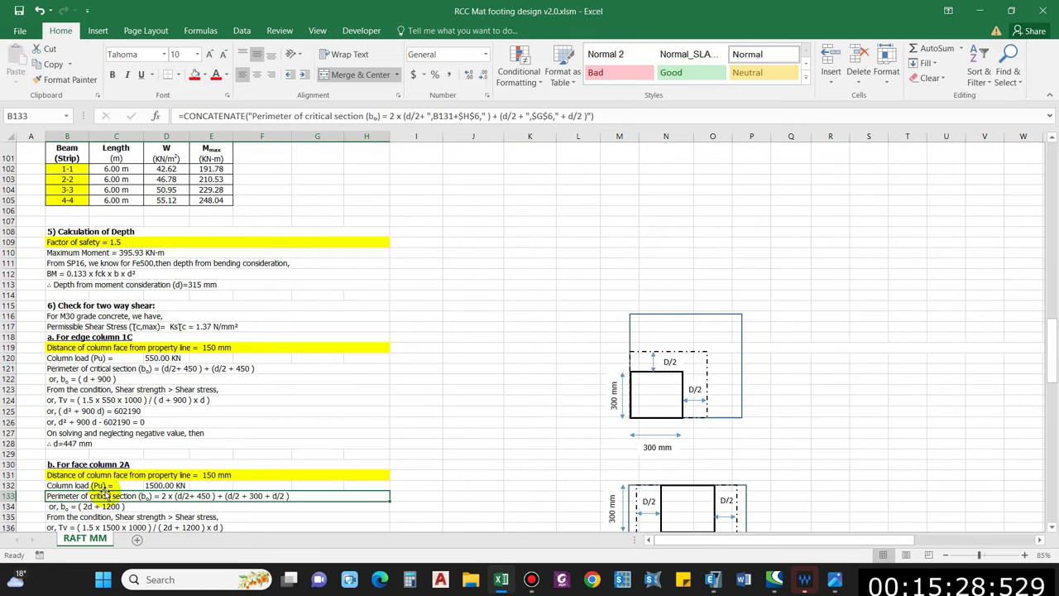
key("Up")
scroll(1055, 376, "down", 7)
left_click(157, 243)
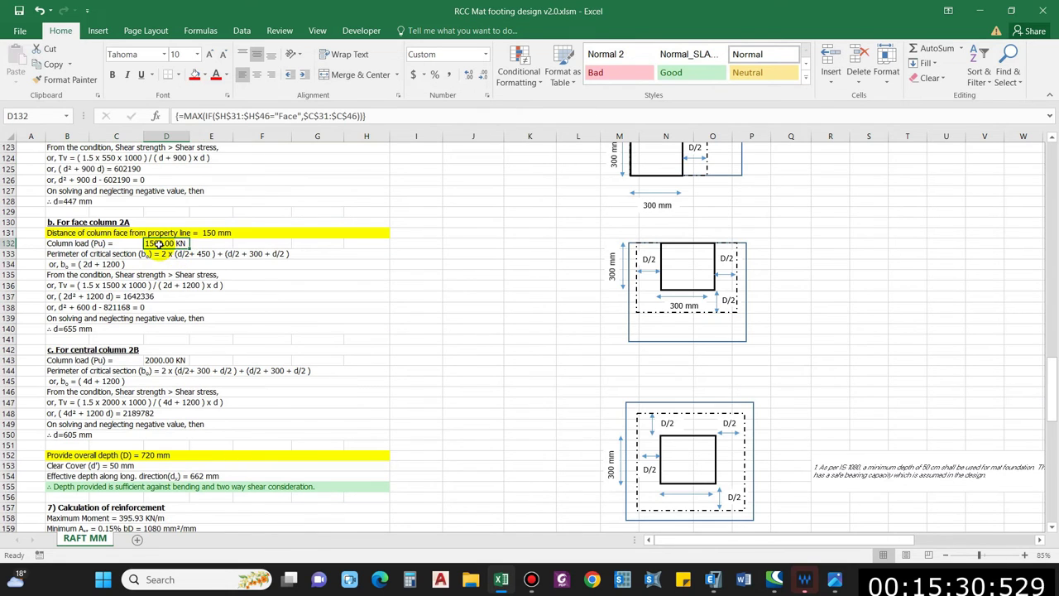
left_click(88, 329)
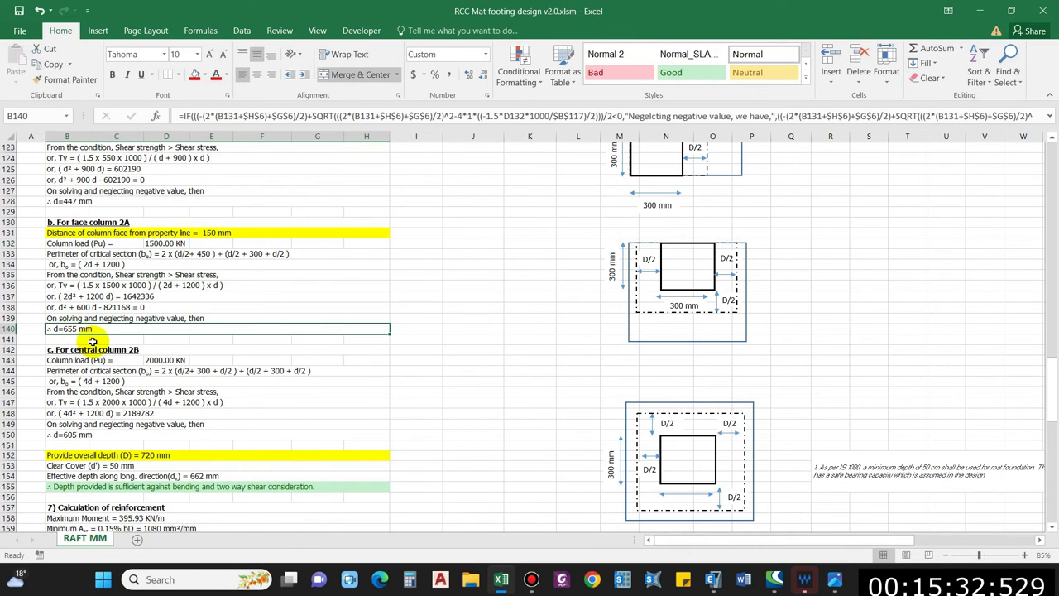
left_click(834, 579)
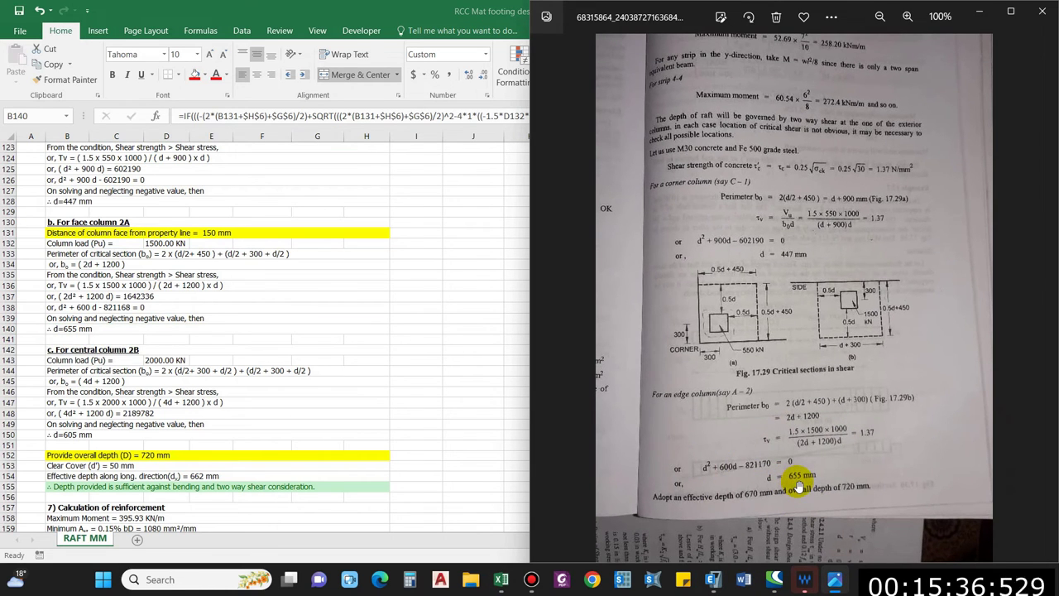
left_click(413, 264)
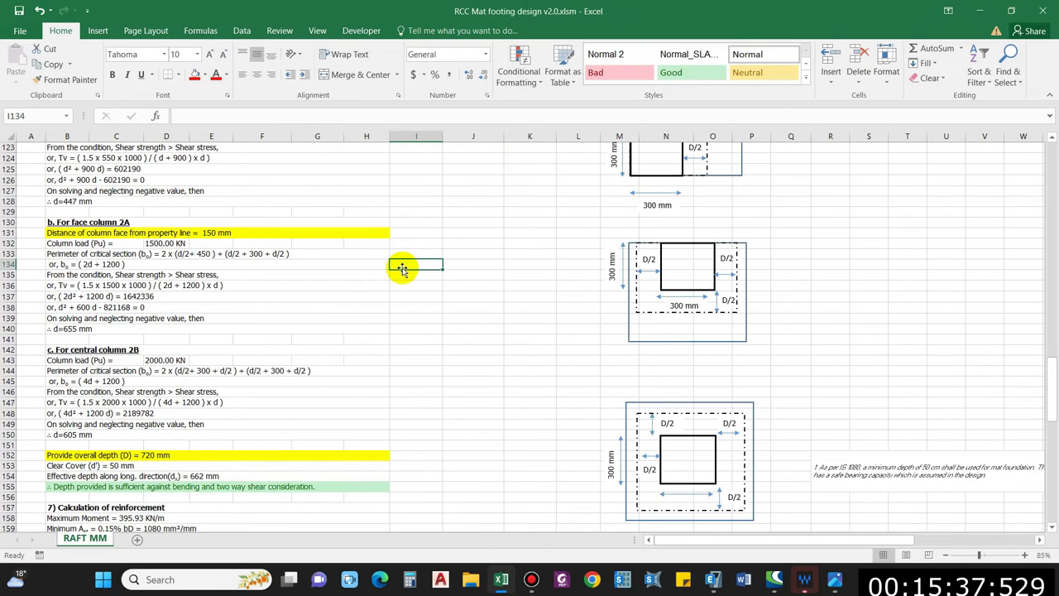
left_click(80, 352)
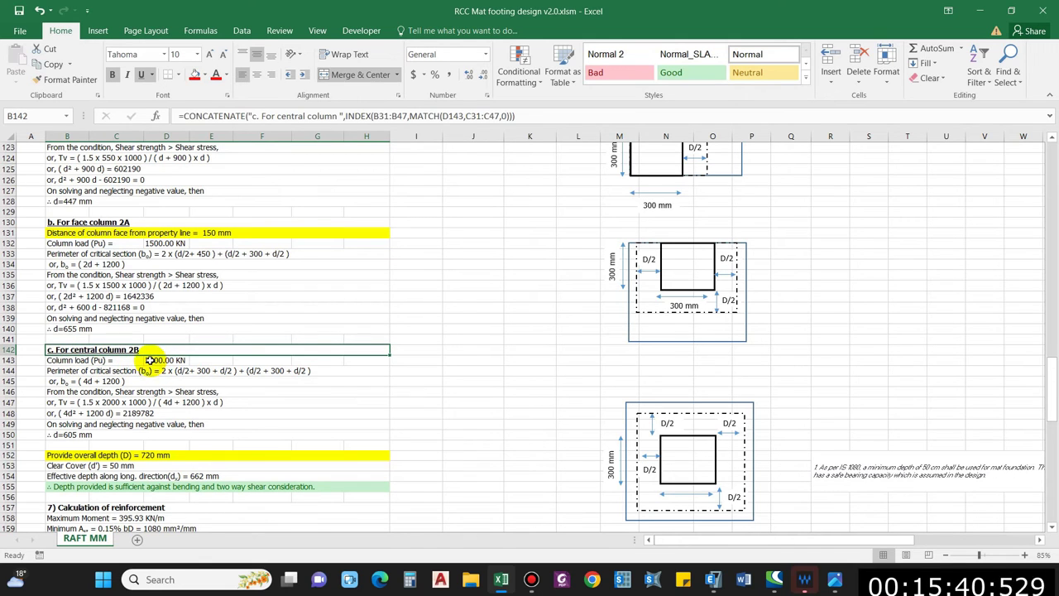
left_click(148, 360)
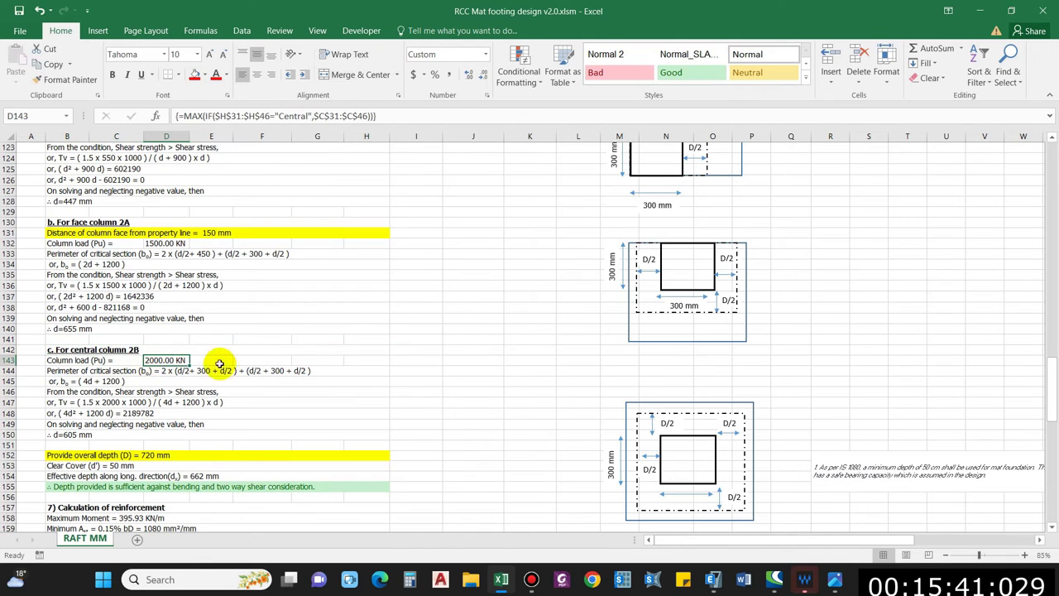
left_click(74, 434)
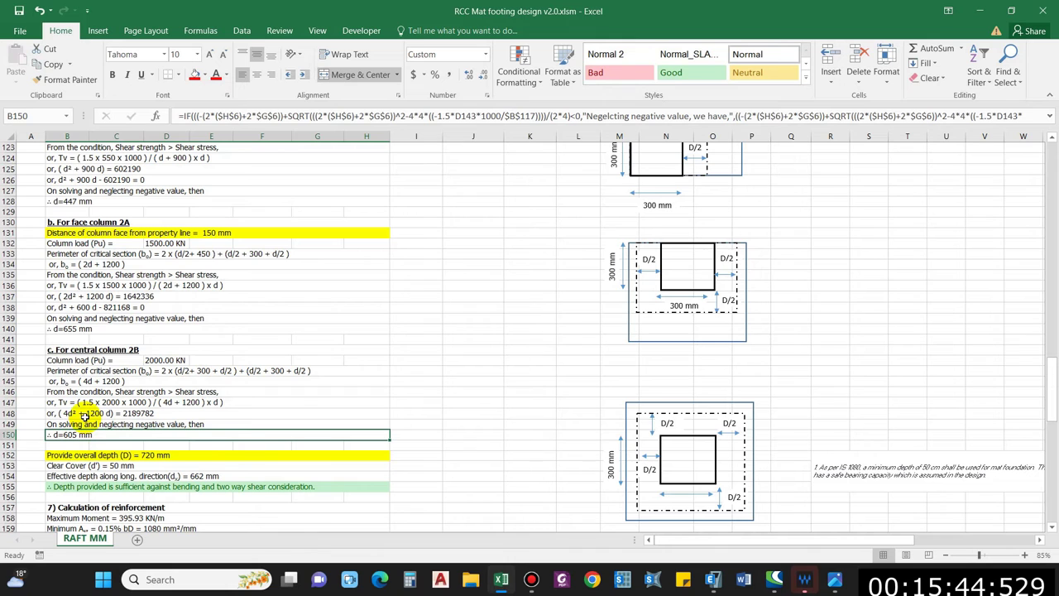
left_click(82, 328)
left_click(87, 202)
scroll(95, 237, "up", 5)
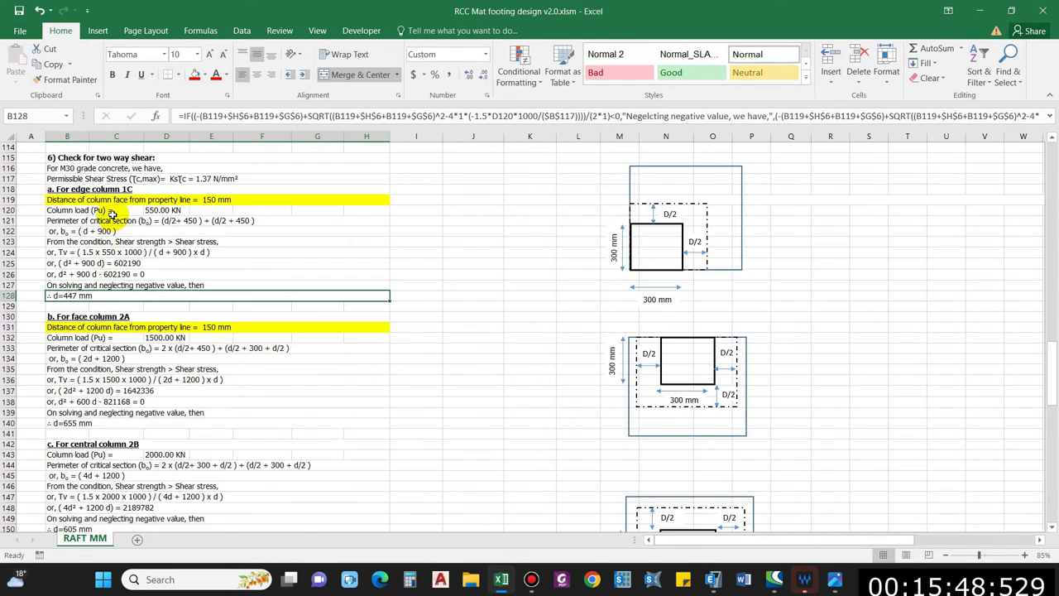
left_click(170, 200)
scroll(107, 441, "down", 4)
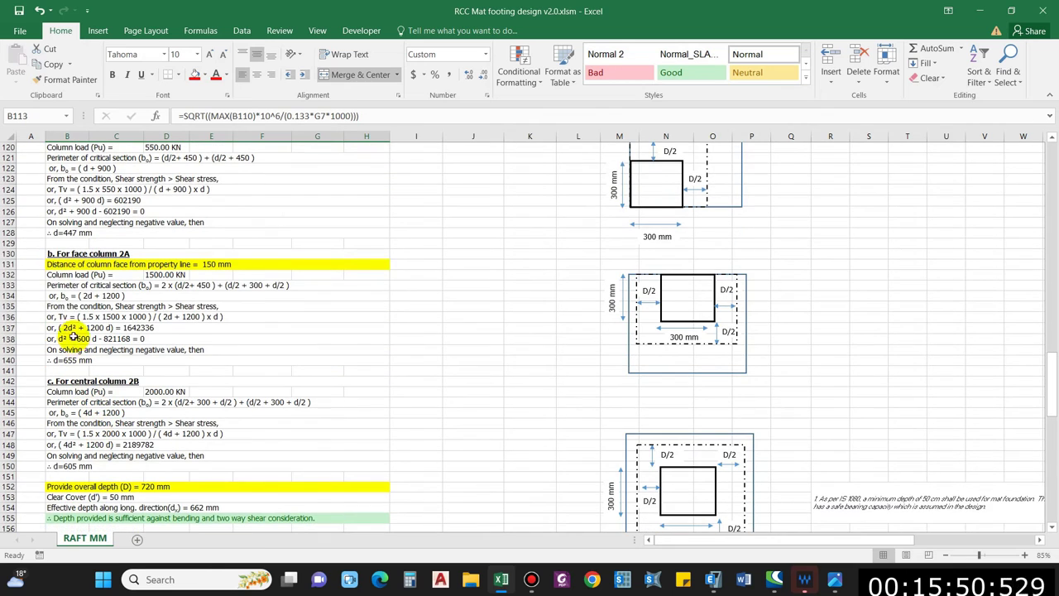
left_click(85, 358)
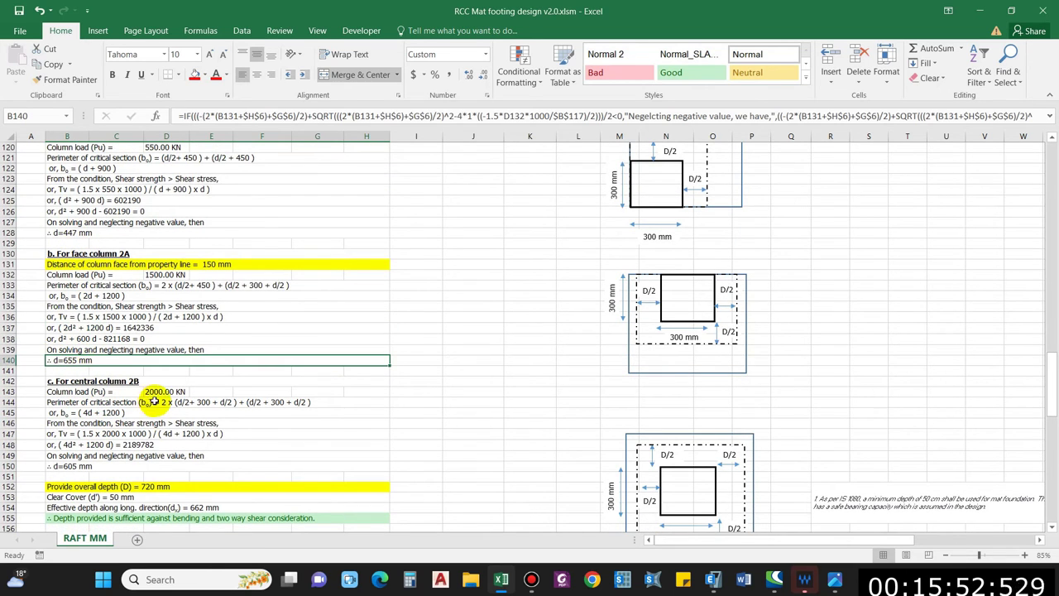
scroll(75, 486, "down", 1)
left_click(86, 467)
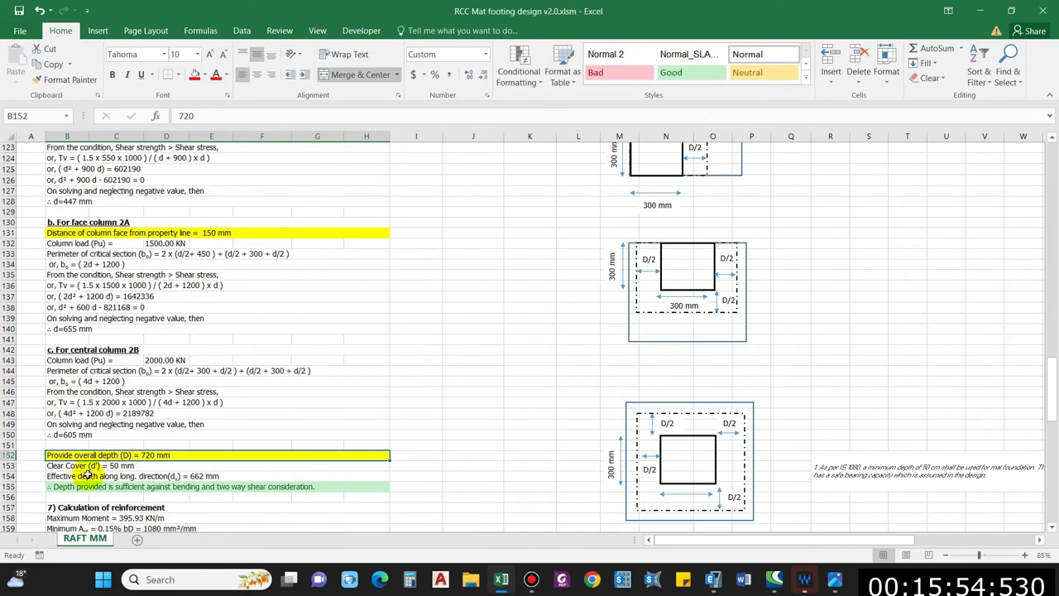
scroll(99, 469, "down", 1)
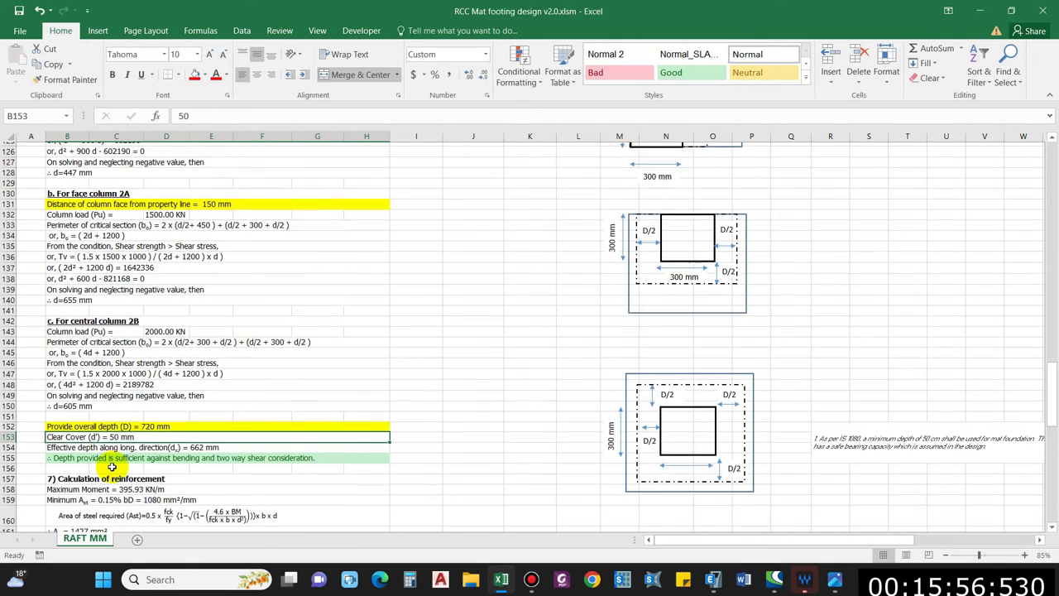
scroll(112, 466, "down", 2)
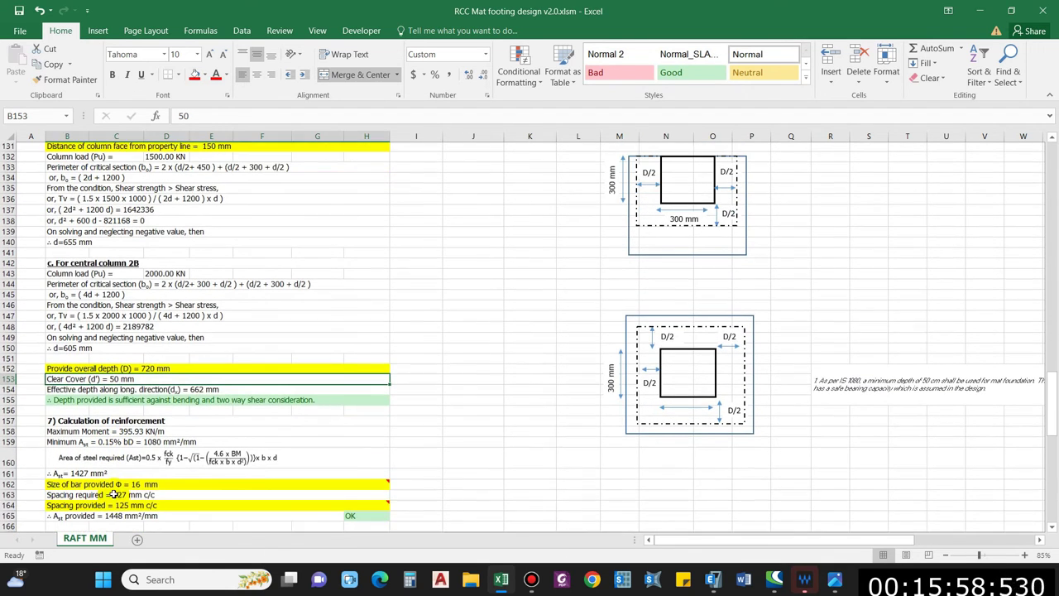
left_click(106, 359)
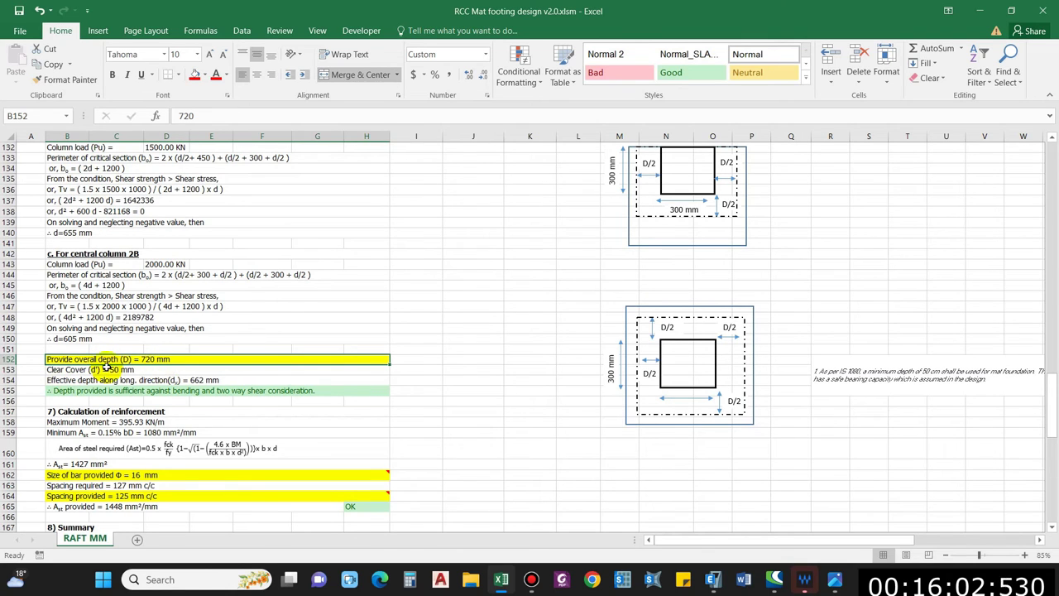
left_click(125, 381)
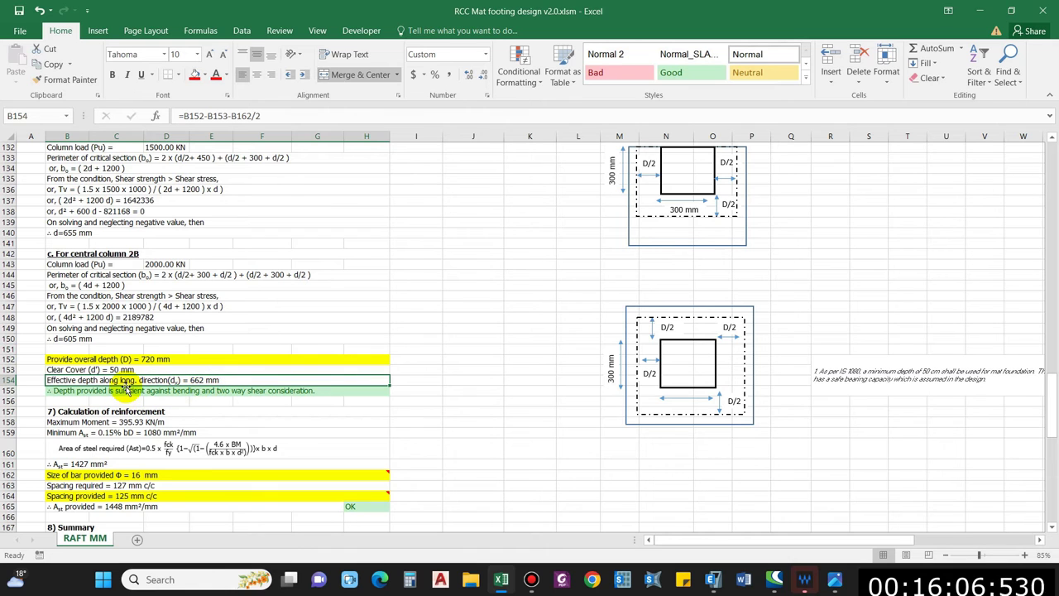
scroll(170, 254, "up", 3)
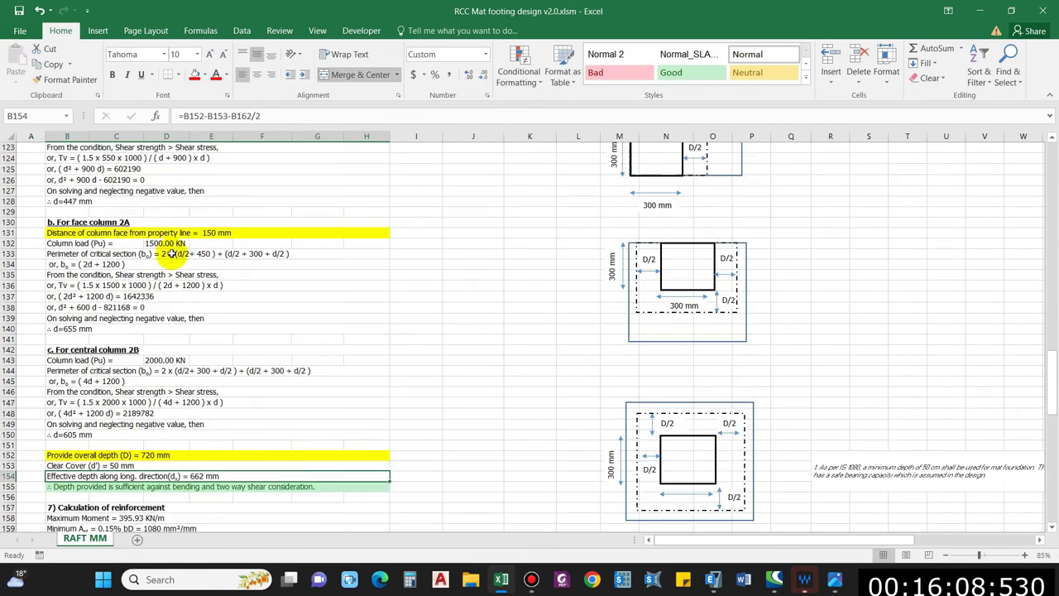
scroll(169, 254, "down", 3)
left_click(162, 393)
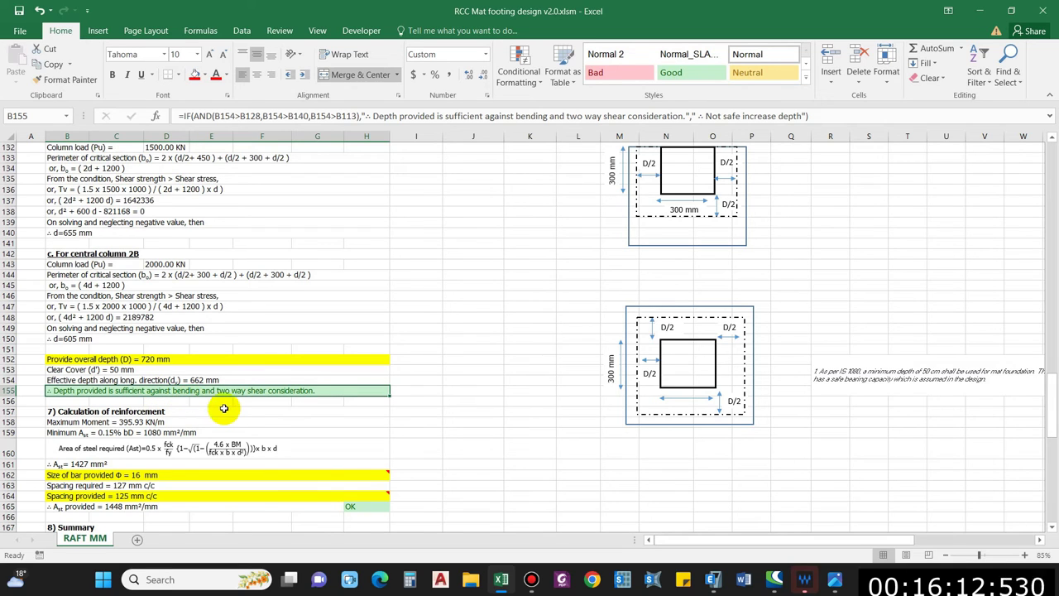
left_click(82, 414)
scroll(207, 405, "down", 1)
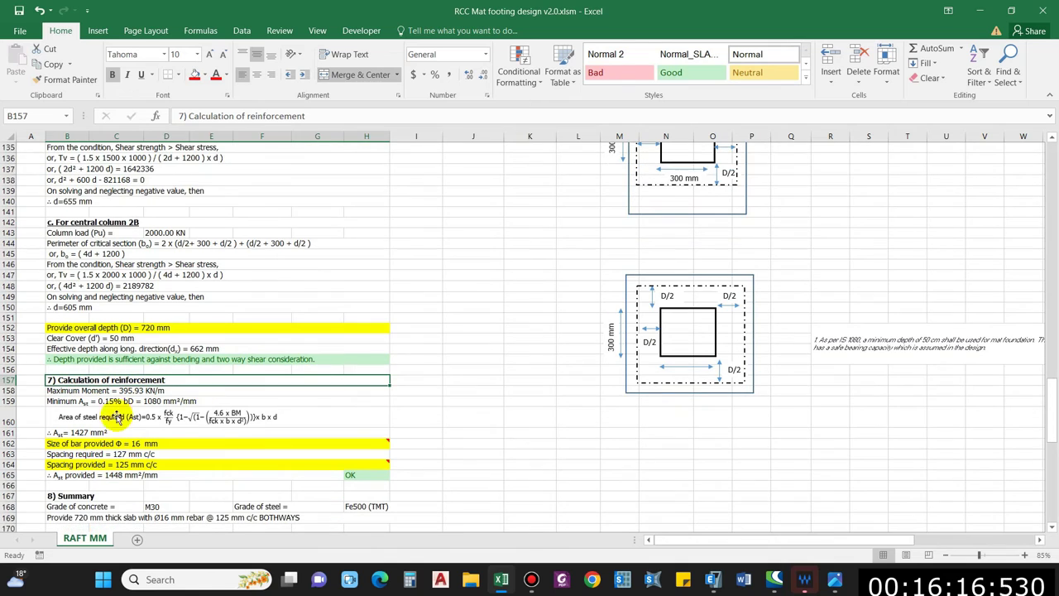
left_click(86, 389)
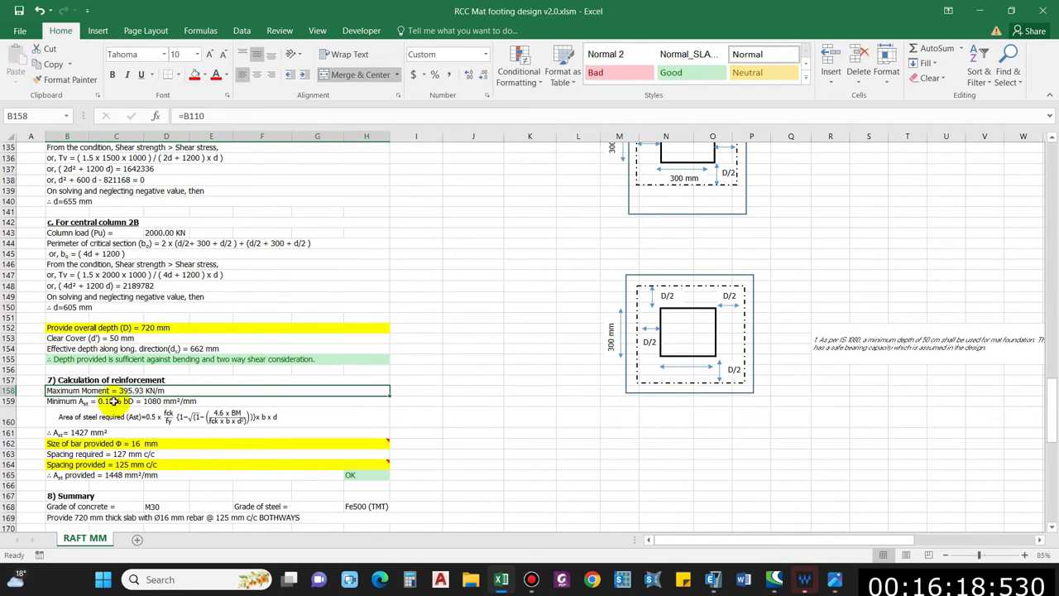
left_click(66, 401)
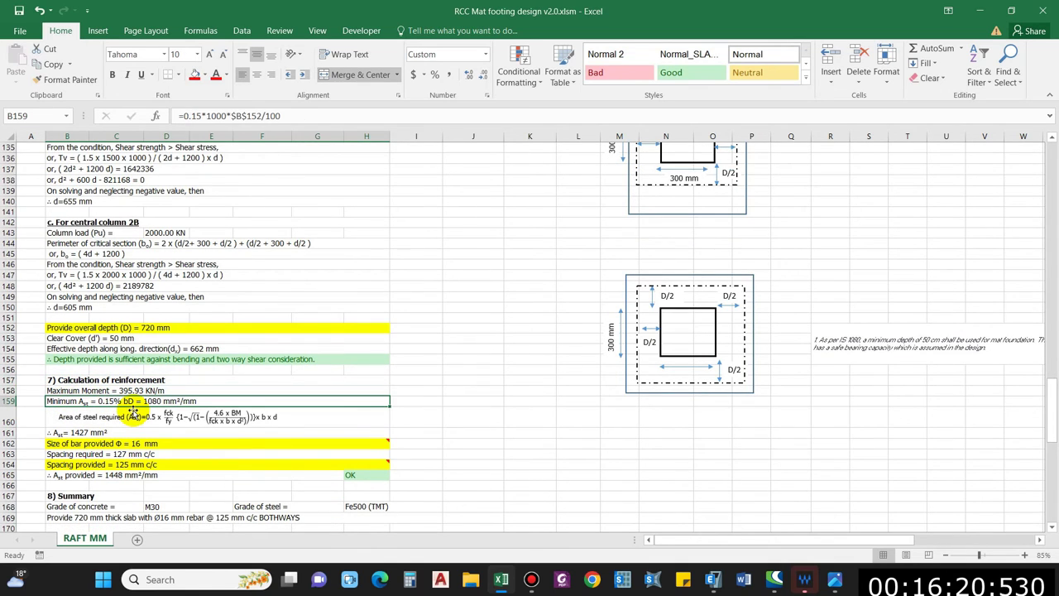
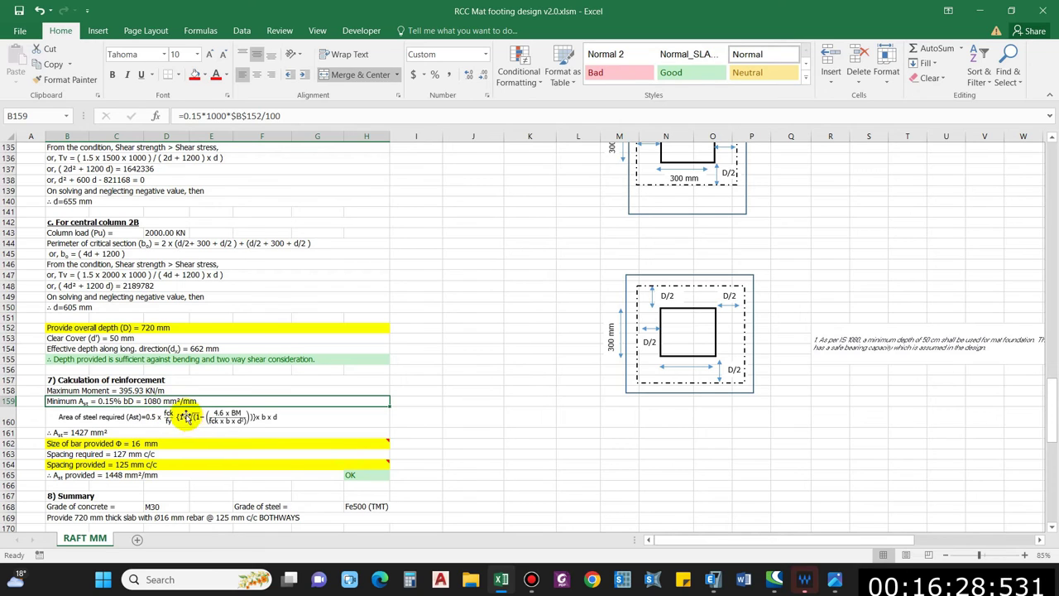
Step: Check the reinforcement formulas: maximum moment, steel area required, bar size, spacing and steel provided
left_click(93, 390)
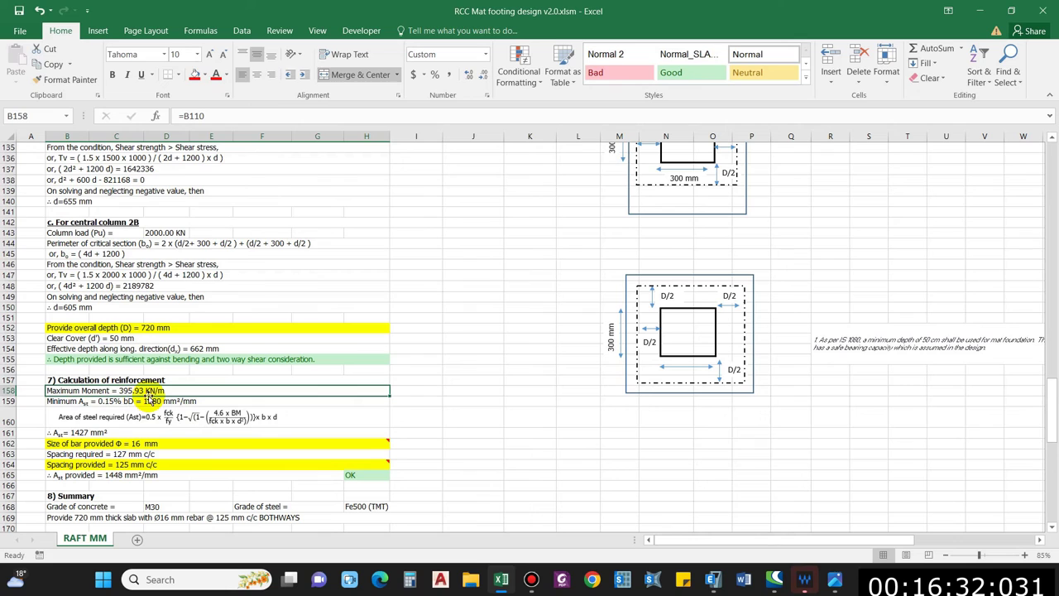
left_click(83, 419)
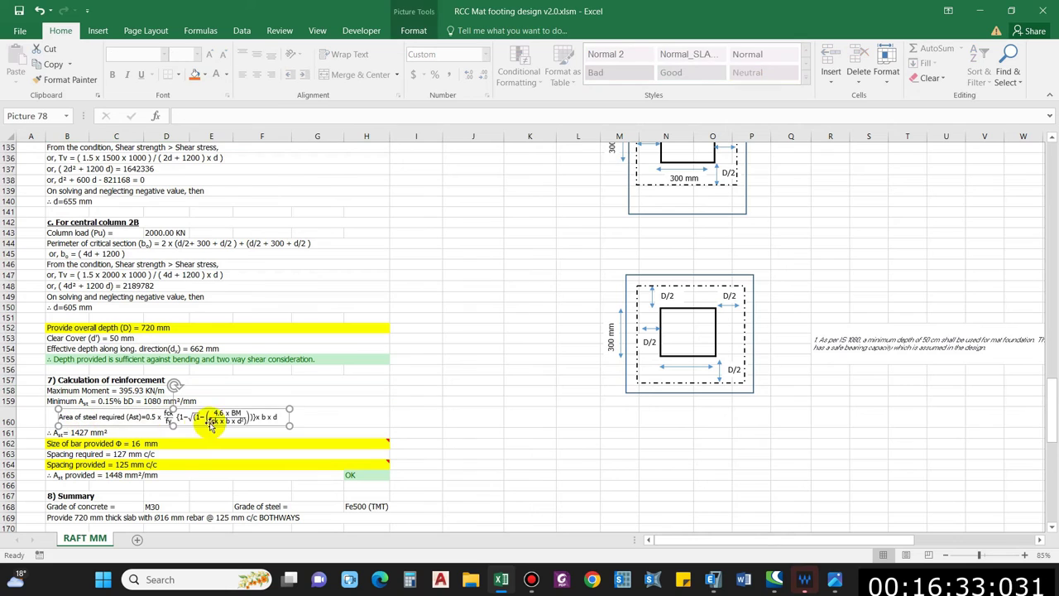
left_click(75, 432)
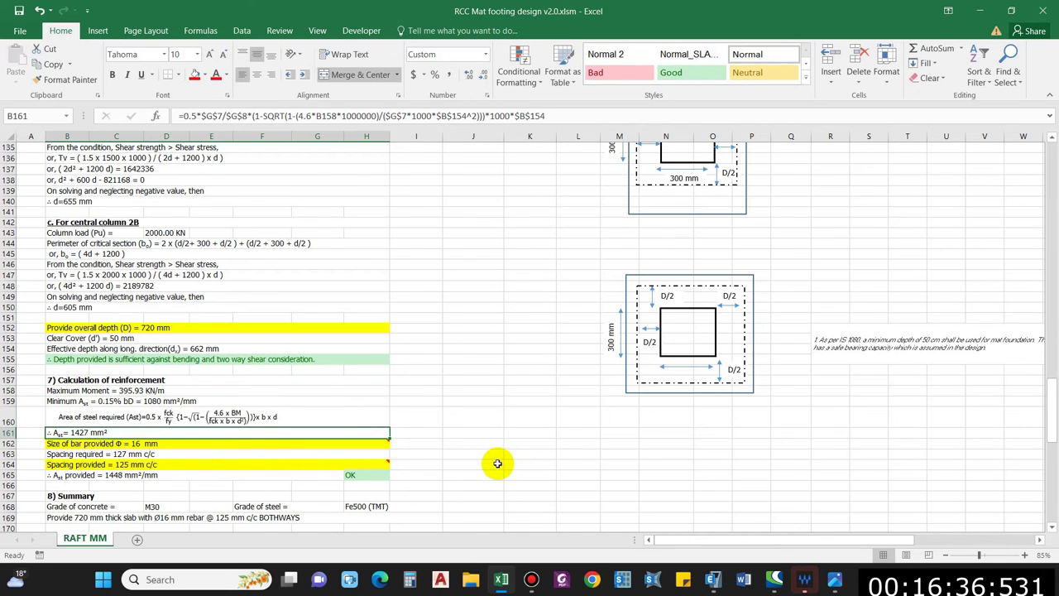
scroll(495, 464, "down", 1)
left_click(87, 411)
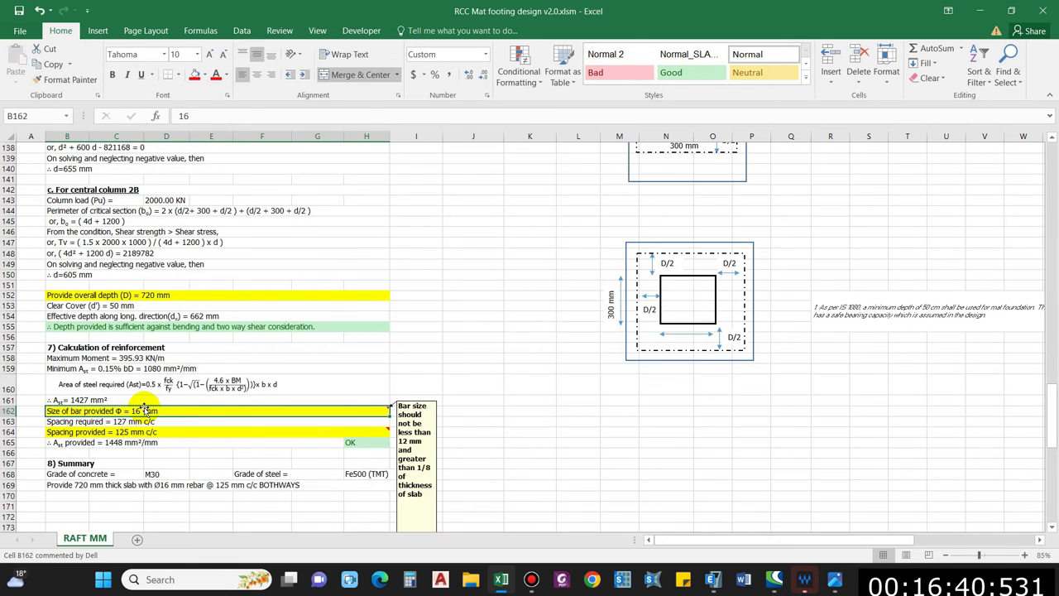
left_click(131, 423)
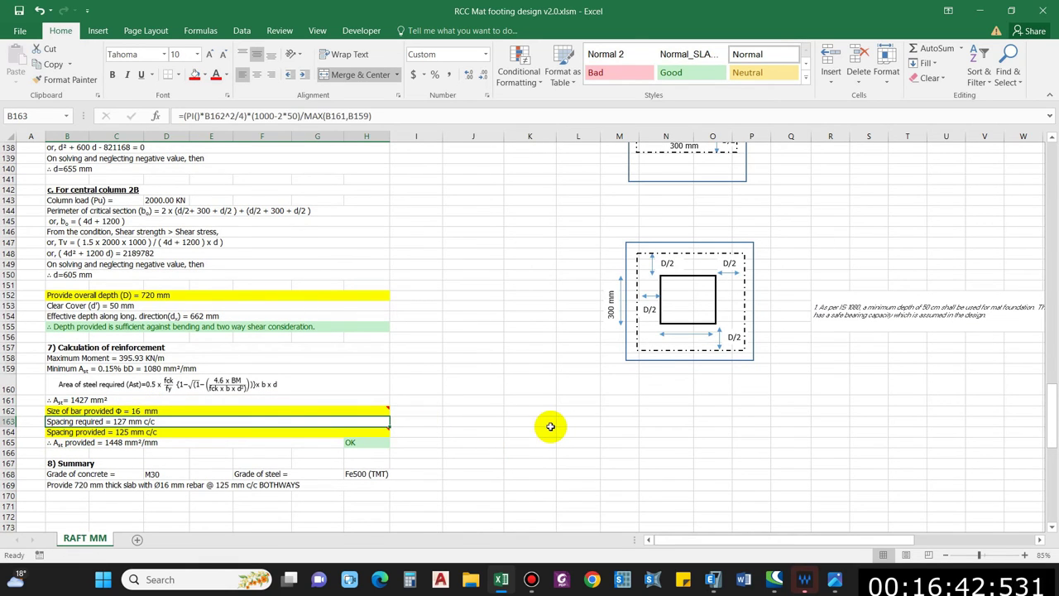
left_click(665, 442)
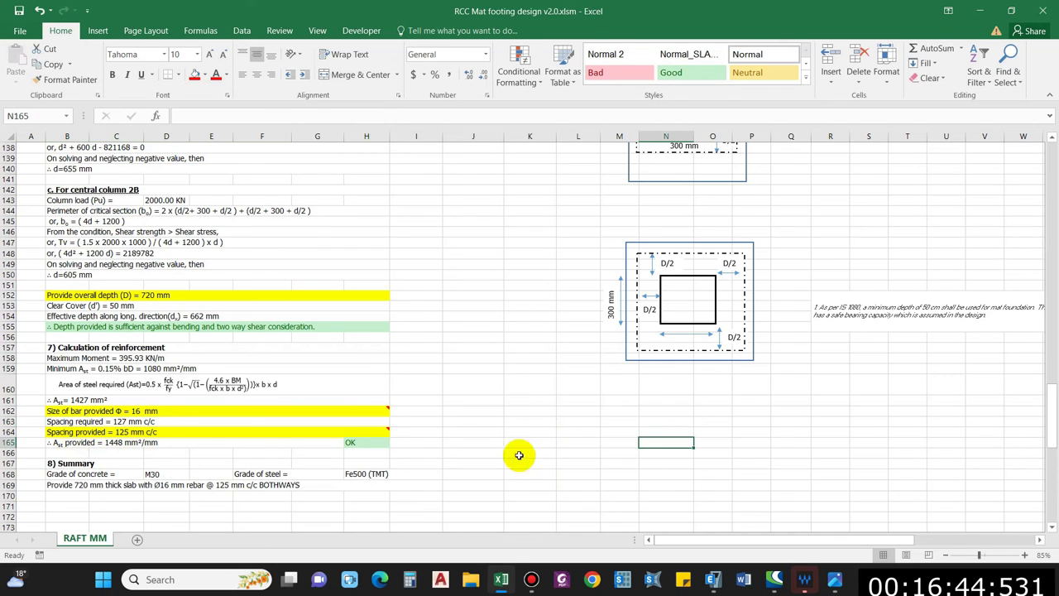
left_click(116, 432)
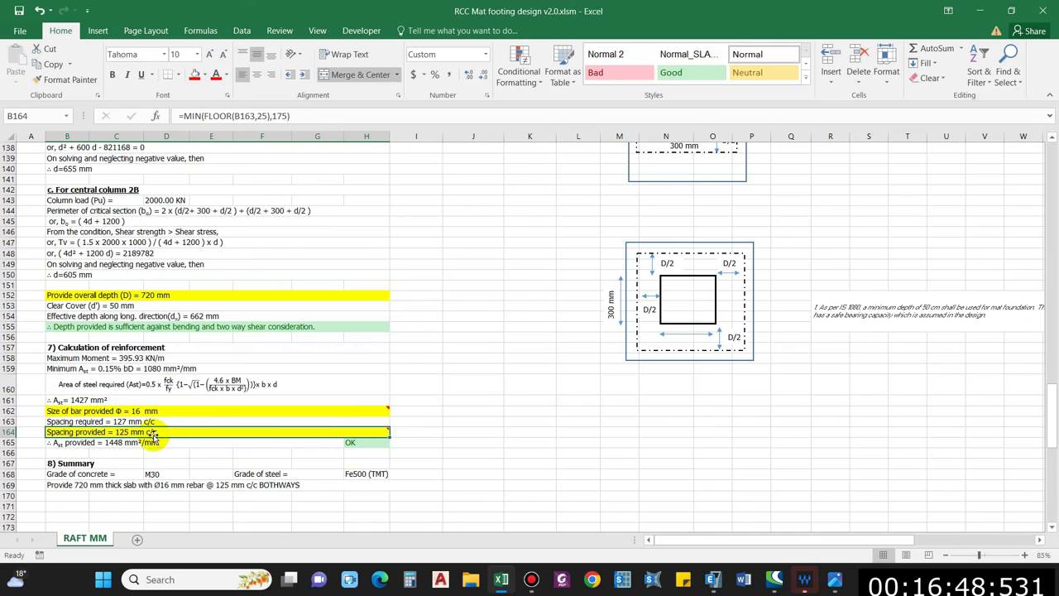
left_click(89, 445)
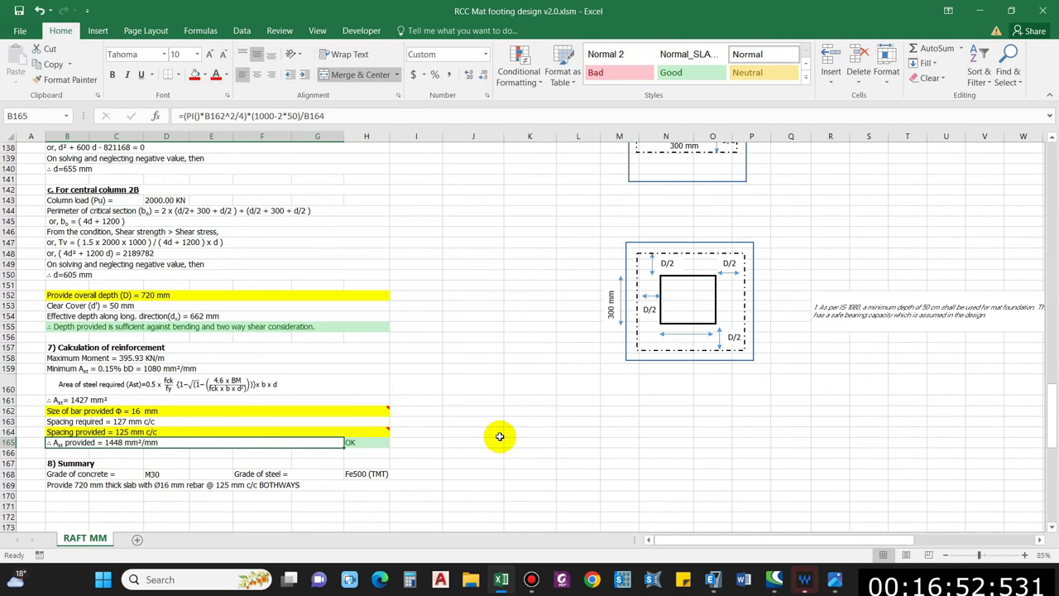
left_click(533, 471)
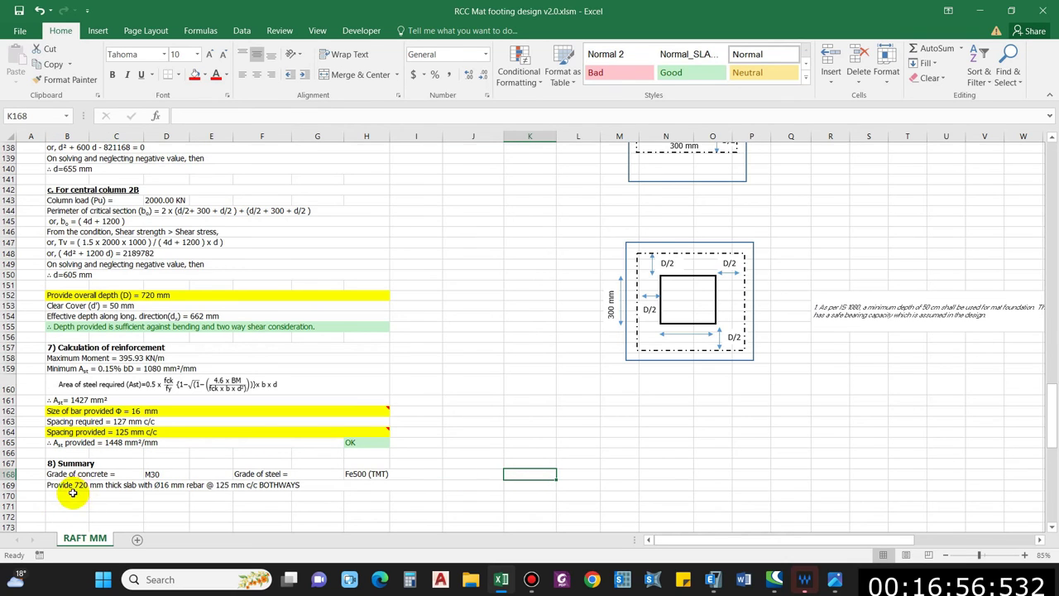
Step: Review the 8) Summary grade and sentence formulas, then select the design from B5 to row 169
scroll(72, 493, "down", 2)
left_click(74, 401)
left_click(99, 410)
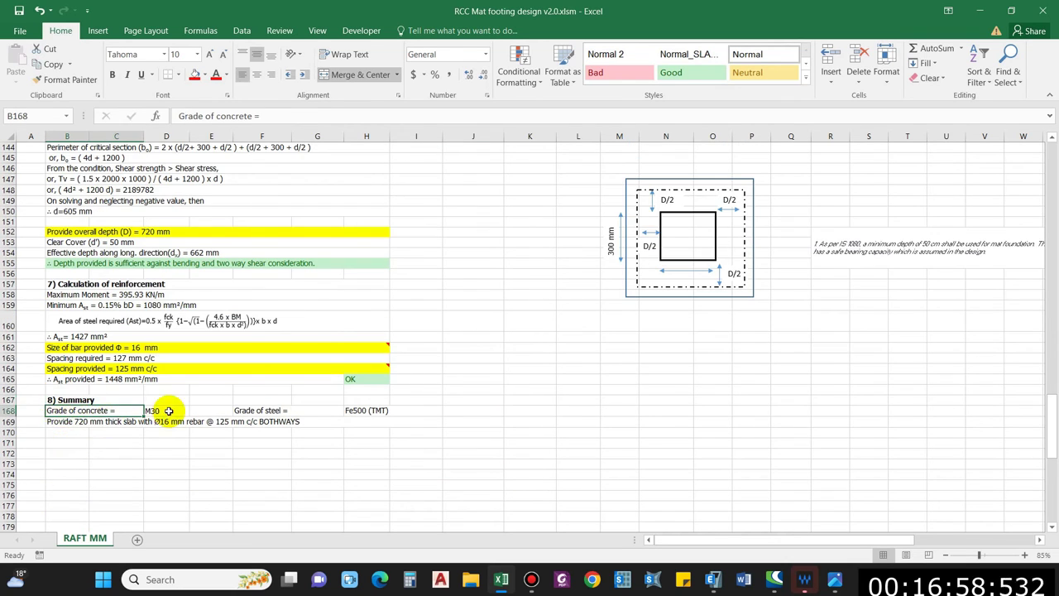
left_click(168, 410)
left_click(246, 405)
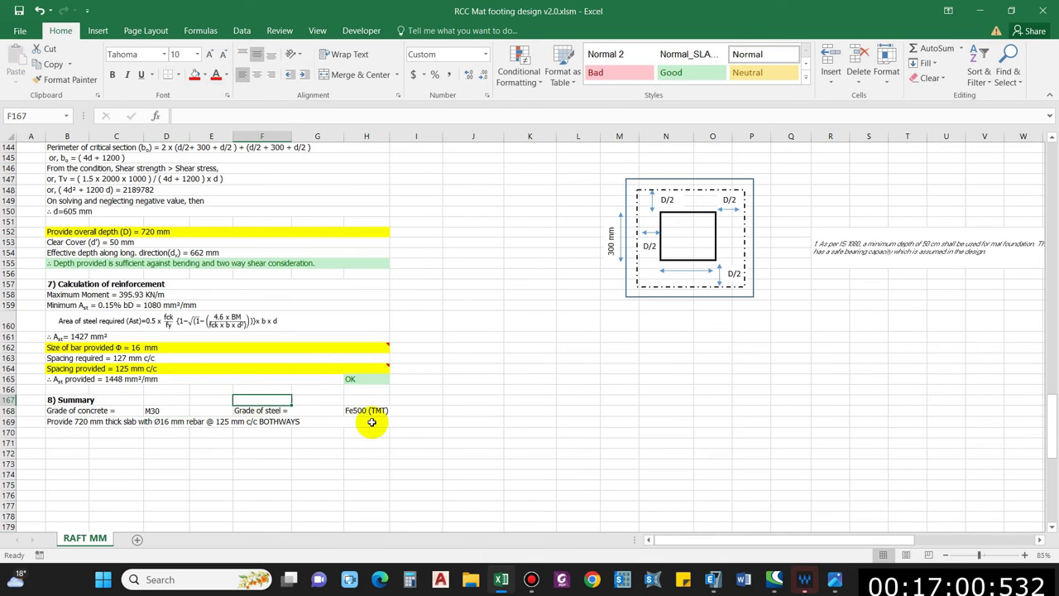
left_click(372, 421)
left_click(371, 410)
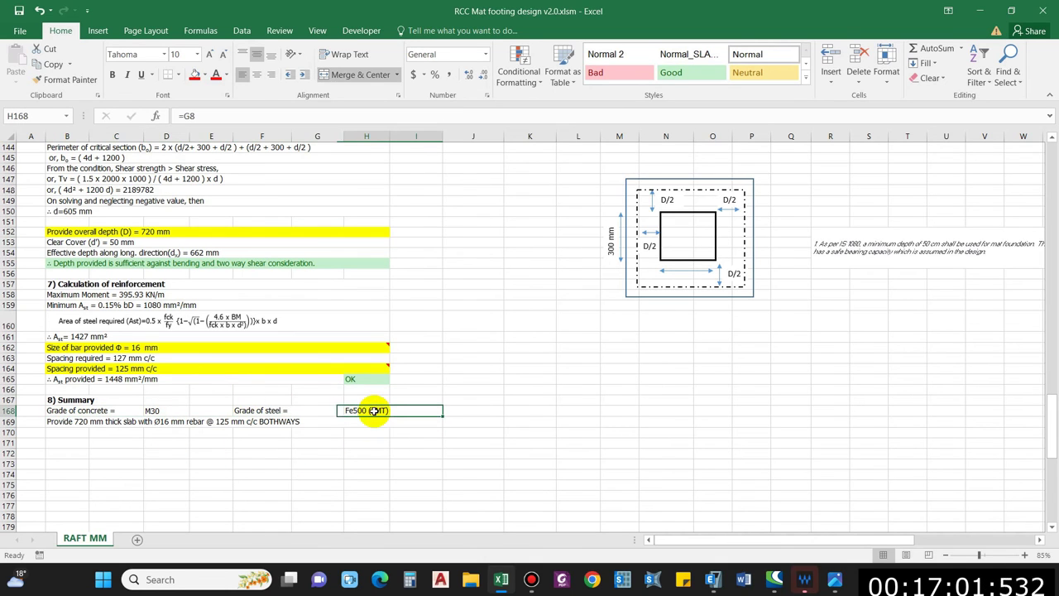
left_click(83, 421)
left_click(141, 462)
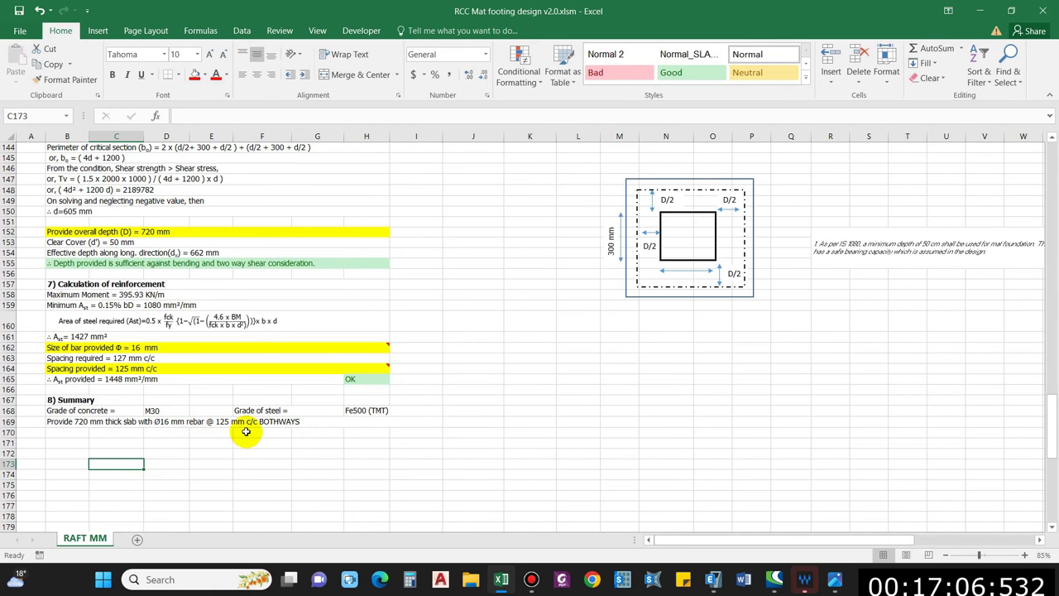
scroll(170, 424, "up", 20)
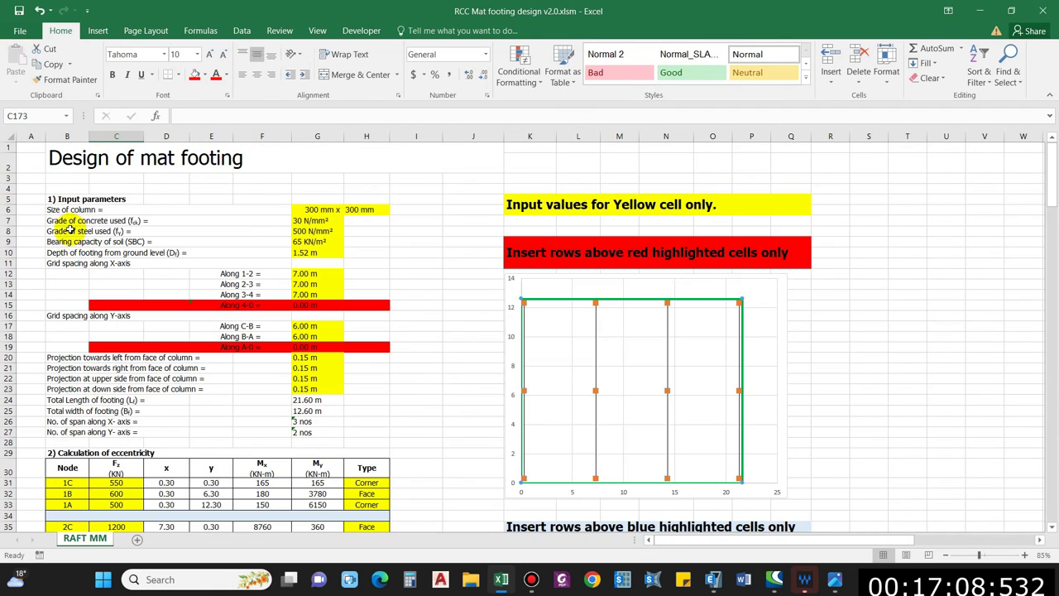
left_click_drag(82, 198, 257, 421)
Step: Copy the selected design range and paste it into the Word document
key("ctrl+c")
left_click(743, 579)
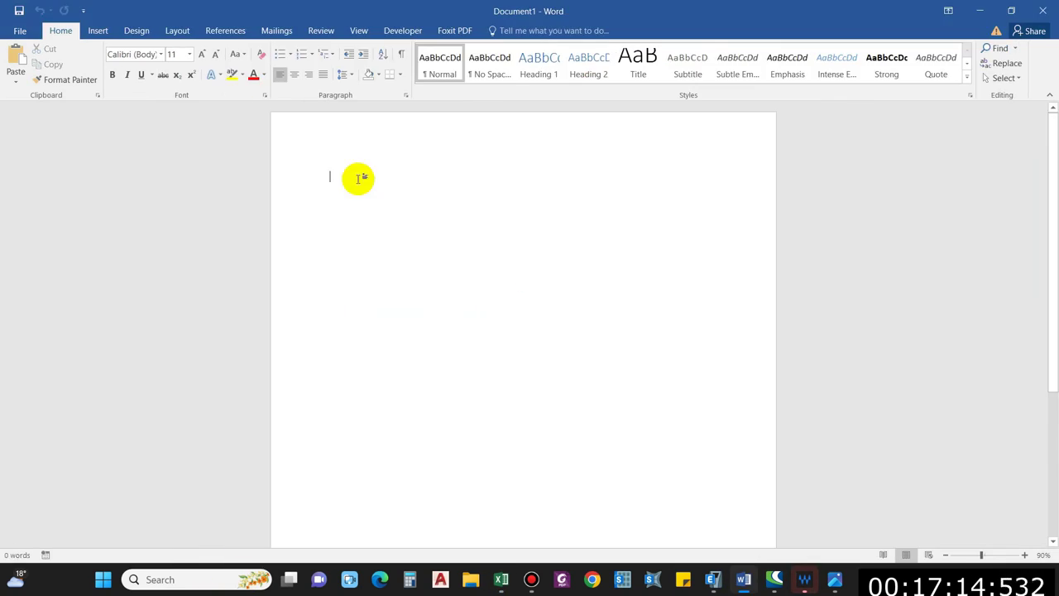
key("ctrl+v")
scroll(187, 234, "up", 2)
Step: AutoFit the pasted table to the page window
left_click(67, 166)
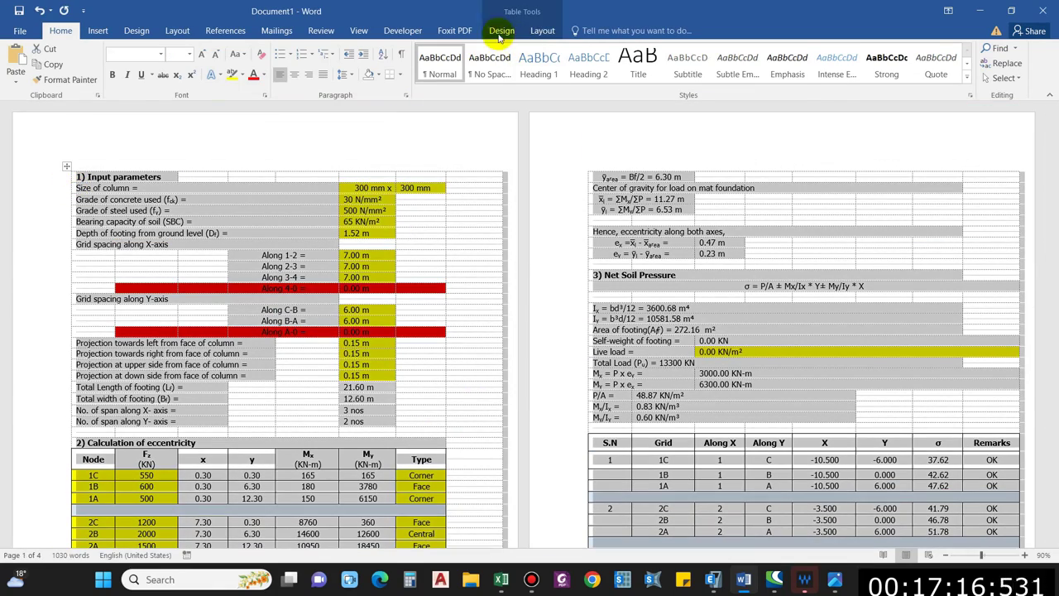
left_click(542, 30)
left_click(419, 71)
left_click(446, 97)
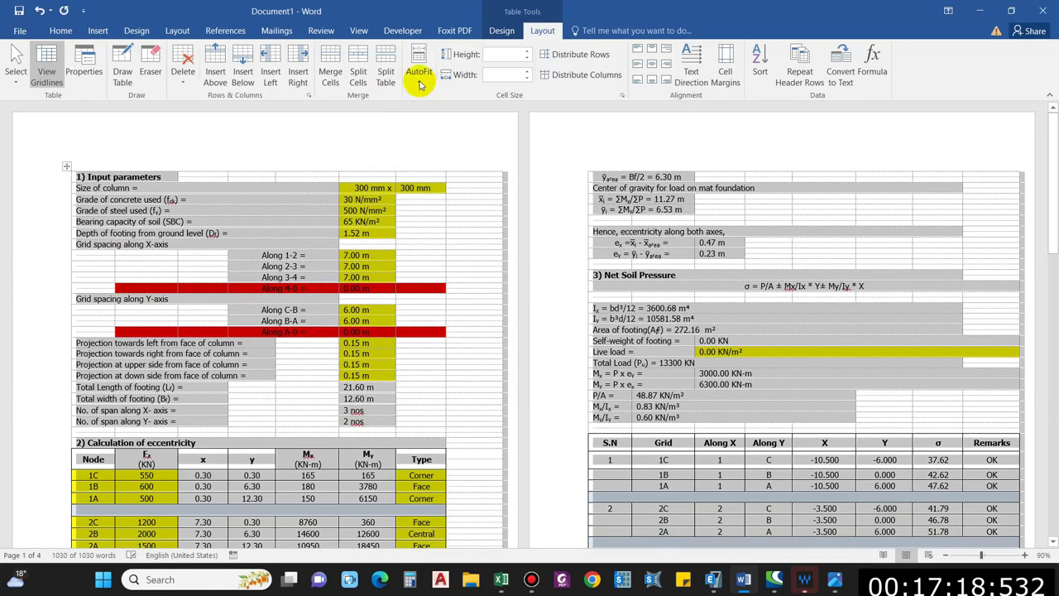
Step: Set the table shading to No Color
scroll(725, 91, "up", 1)
left_click(662, 83)
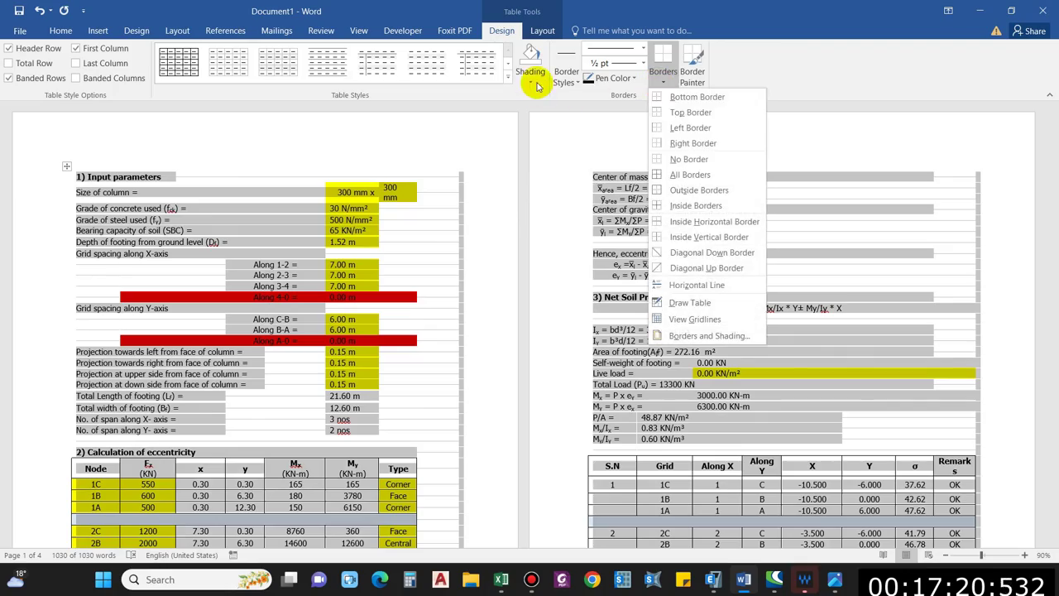
left_click(530, 82)
left_click(567, 201)
left_click(803, 260)
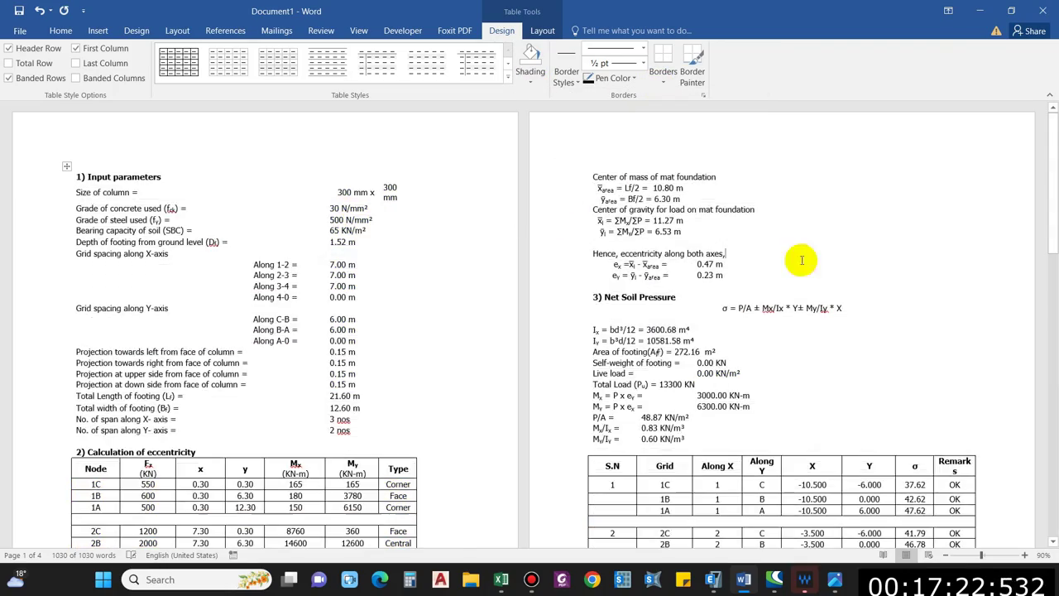
Step: Scroll through the pasted table and briefly view the reference textbook page image
scroll(794, 281, "down", 12)
scroll(802, 298, "down", 10)
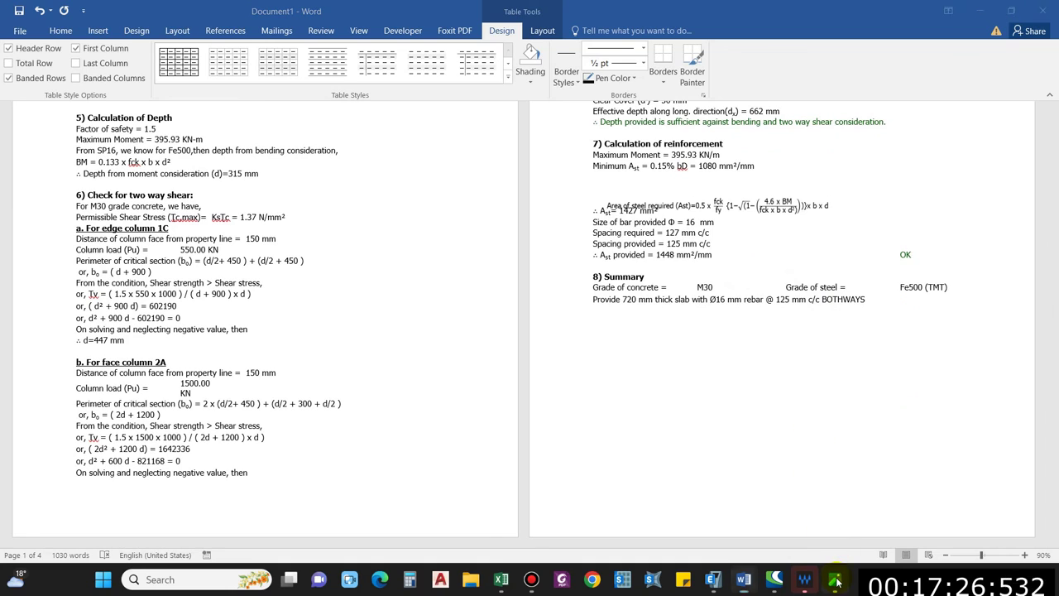
left_click(835, 579)
left_click(836, 588)
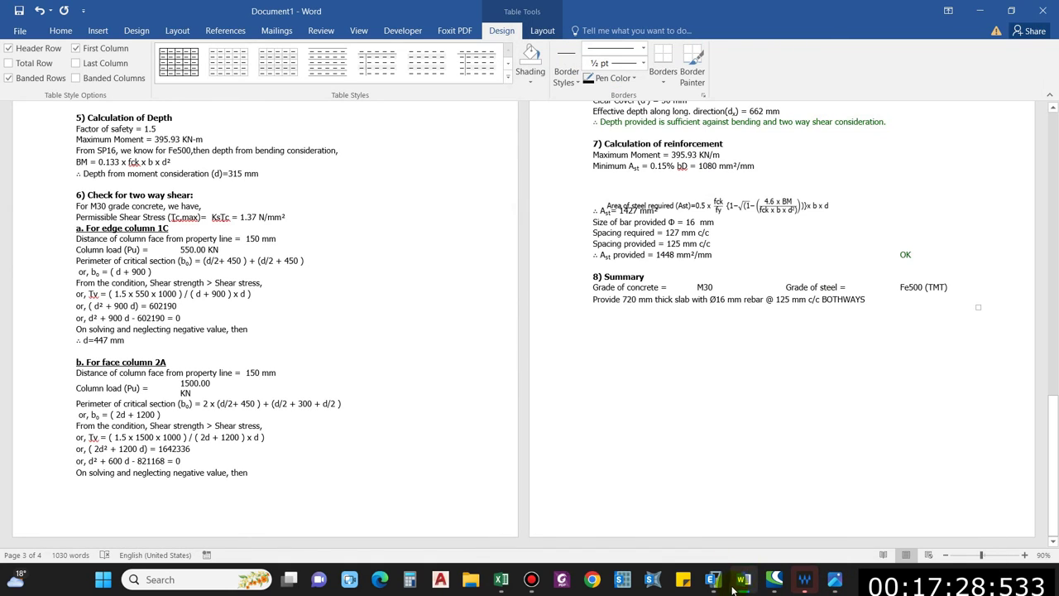
Step: Return to the Excel workbook and scroll back up to the net soil pressure section
left_click(747, 587)
scroll(670, 496, "up", 13)
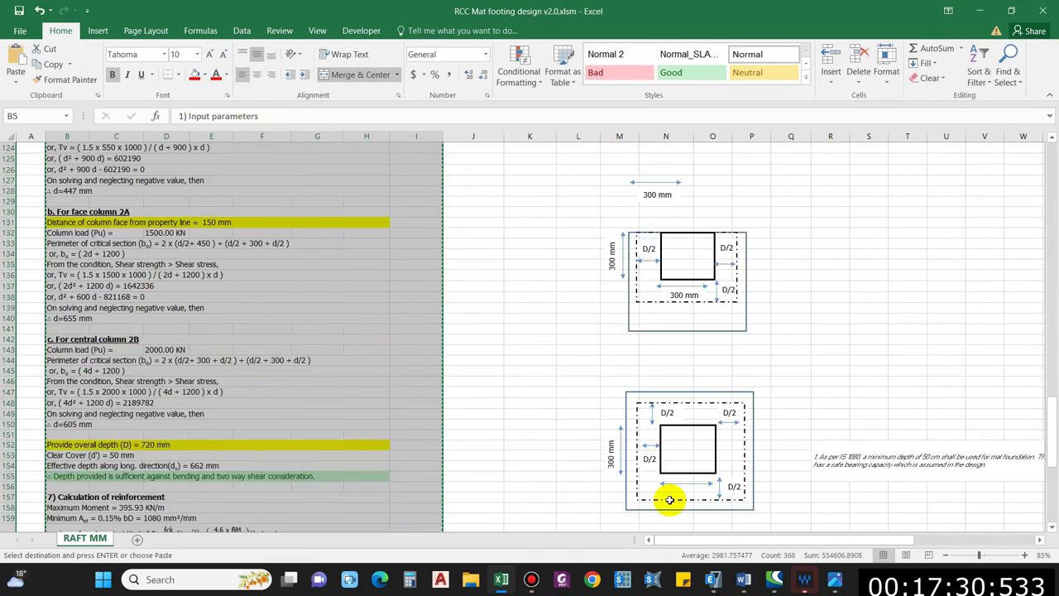
left_click(546, 295)
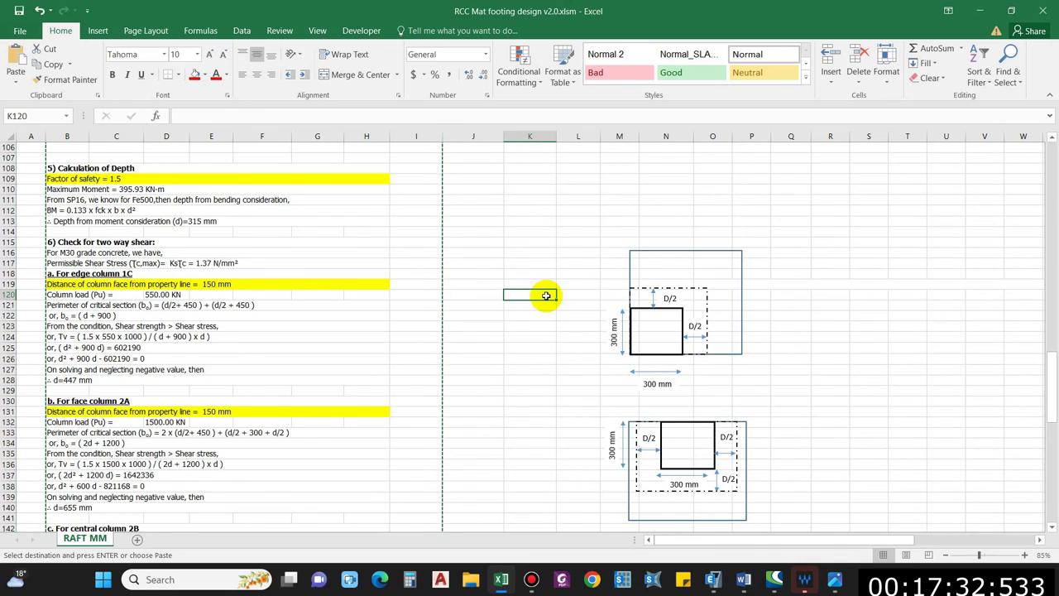
scroll(546, 296, "up", 6)
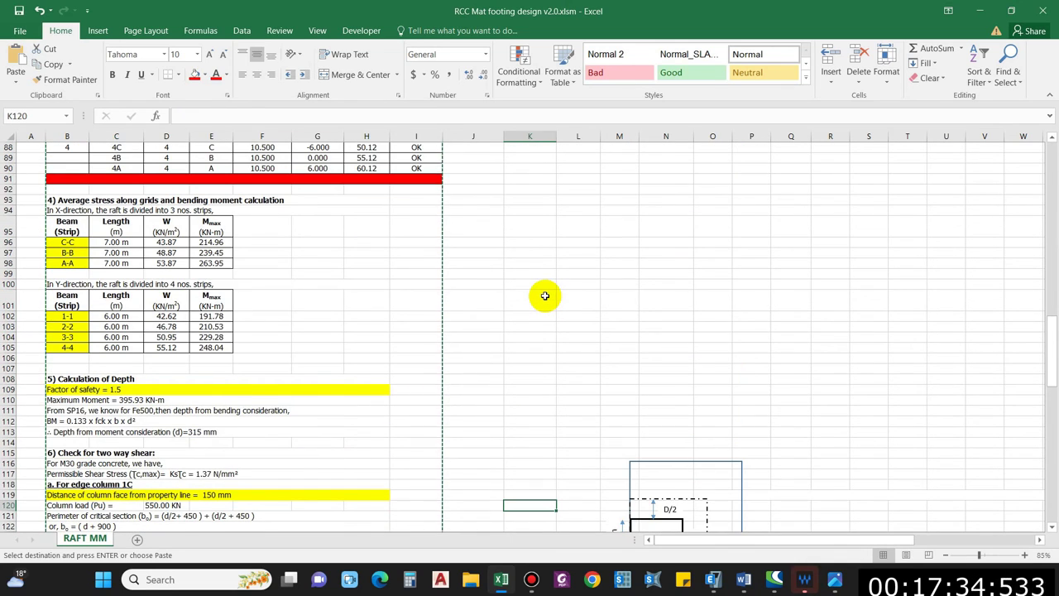
scroll(545, 296, "up", 13)
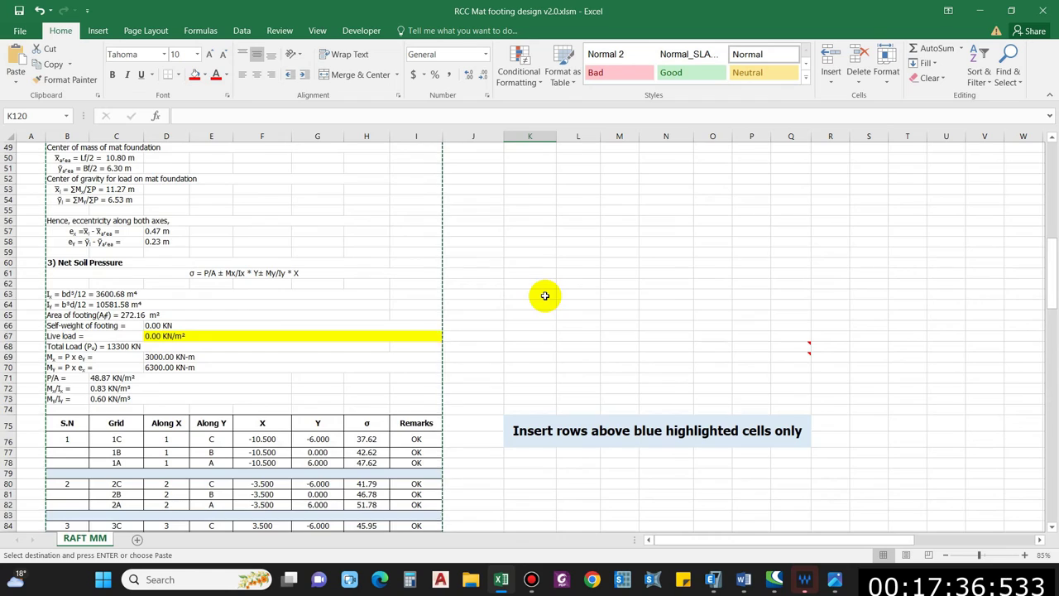